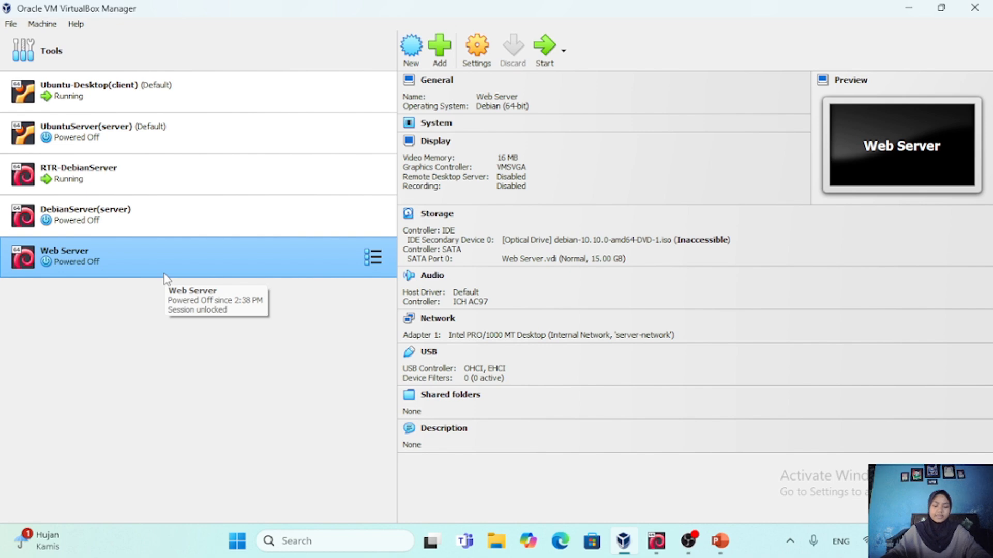
# Check the Web Server machine's network adapter settings and close them
pyautogui.click(476, 49)
pyautogui.click(321, 241)
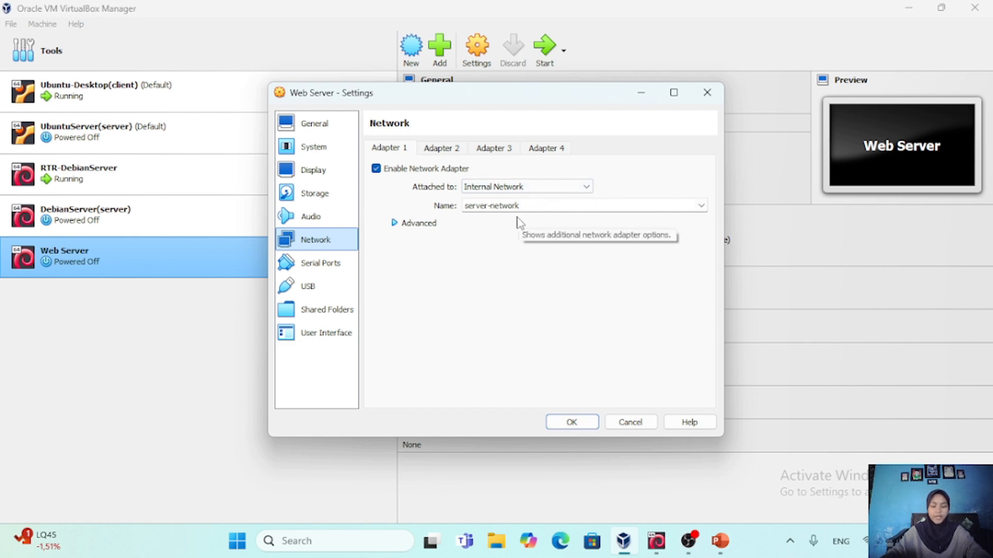
pyautogui.click(574, 424)
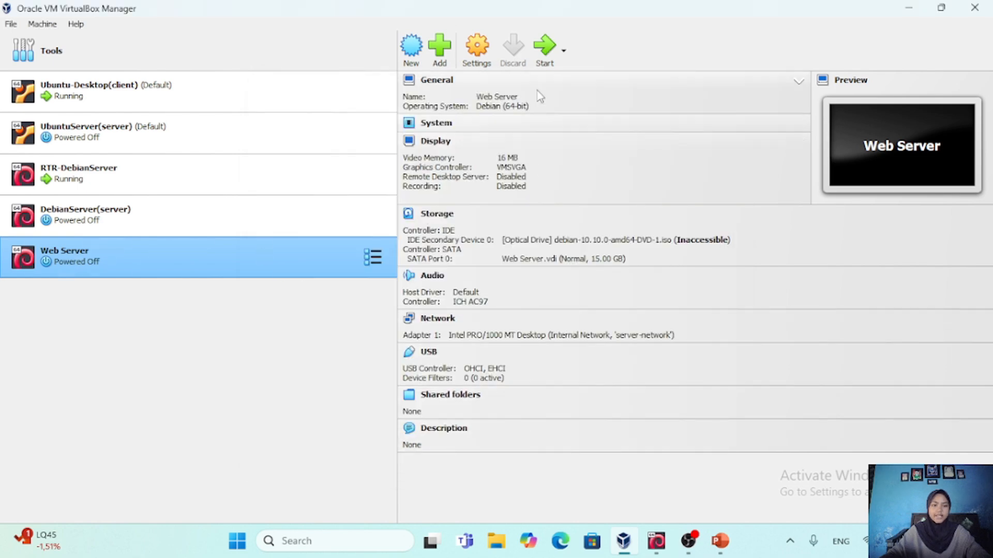
pyautogui.click(544, 46)
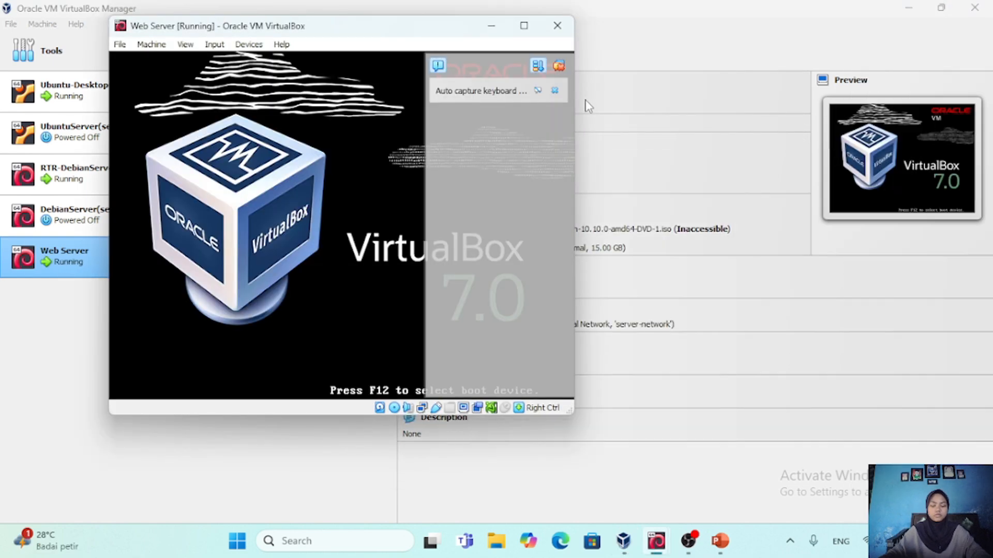
pyautogui.click(556, 90)
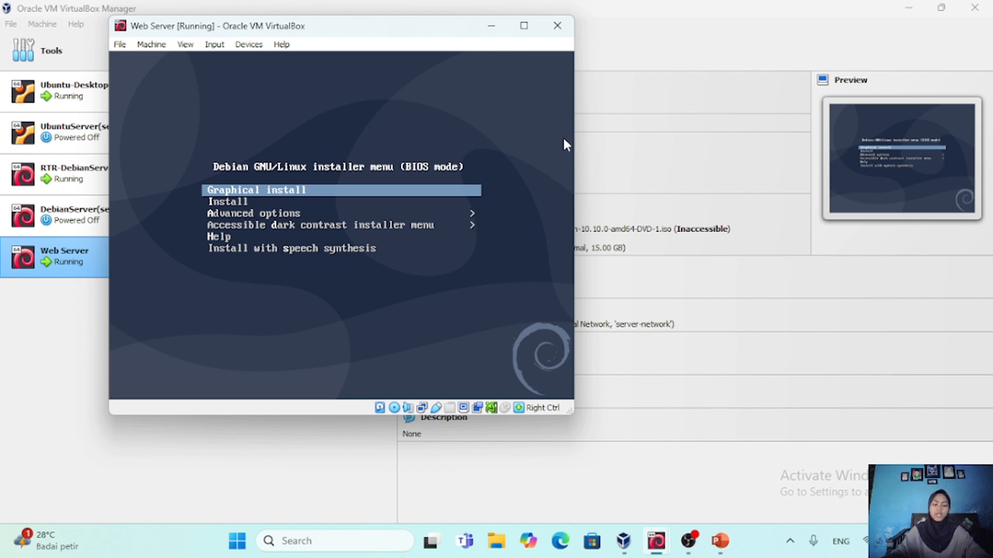
pyautogui.click(557, 27)
pyautogui.click(279, 261)
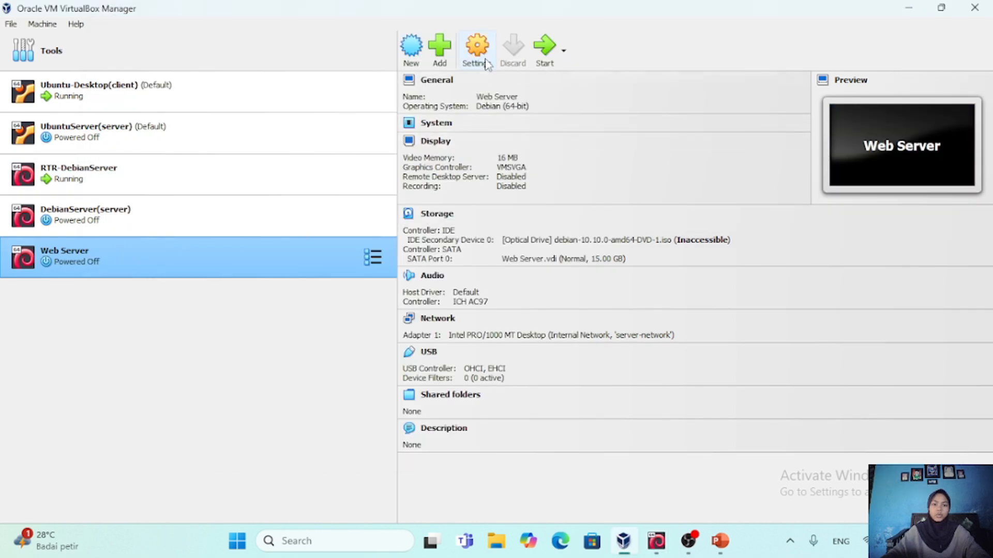
# Set the Web Server machine's boot order to Hard Disk first, Optical second and Floppy third, and save the settings
pyautogui.click(474, 58)
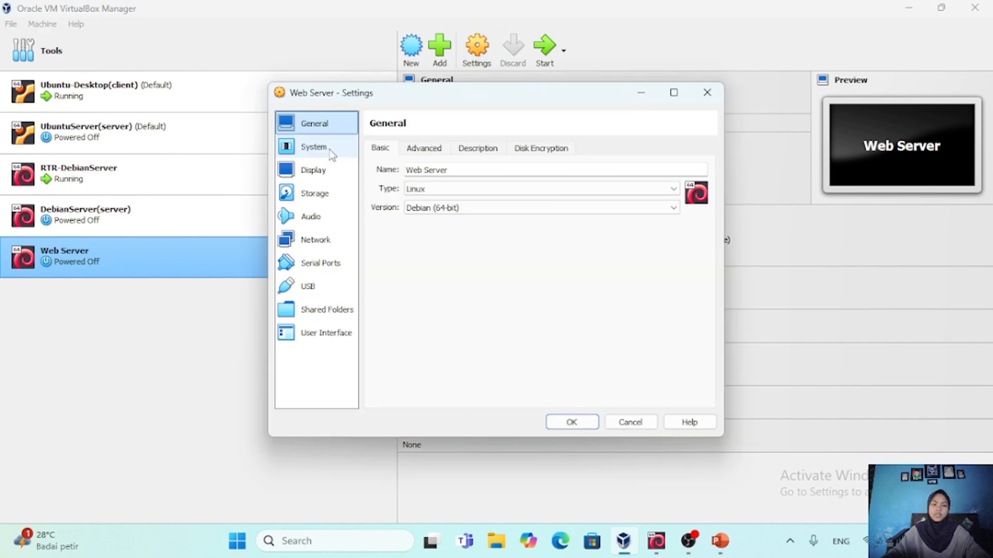
pyautogui.click(328, 147)
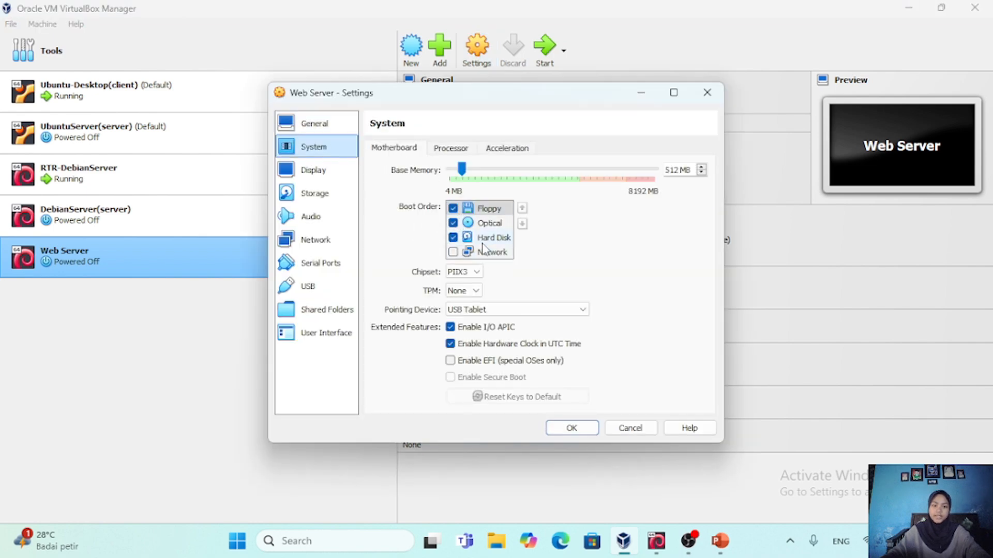
pyautogui.click(498, 242)
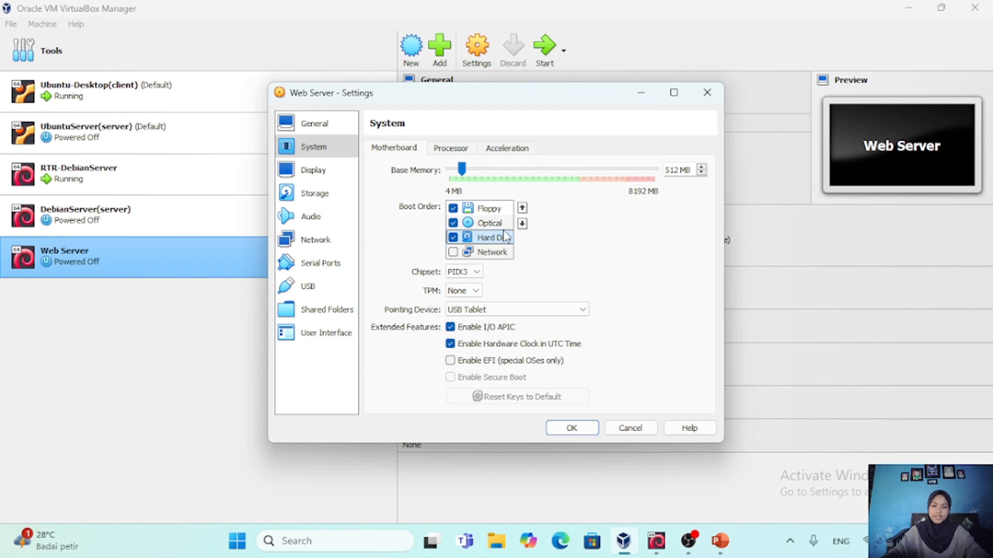
pyautogui.click(522, 209)
pyautogui.click(522, 209)
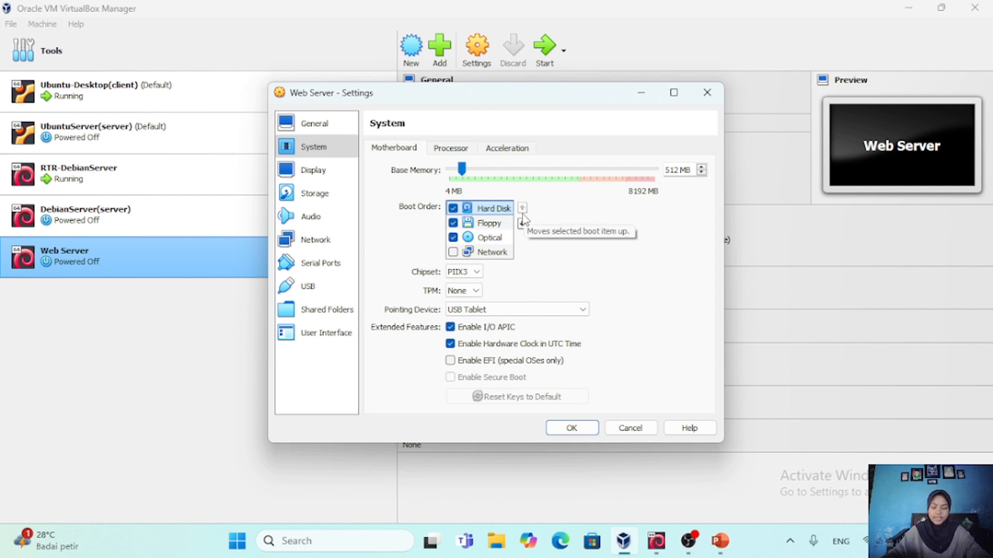
pyautogui.click(488, 237)
pyautogui.click(522, 208)
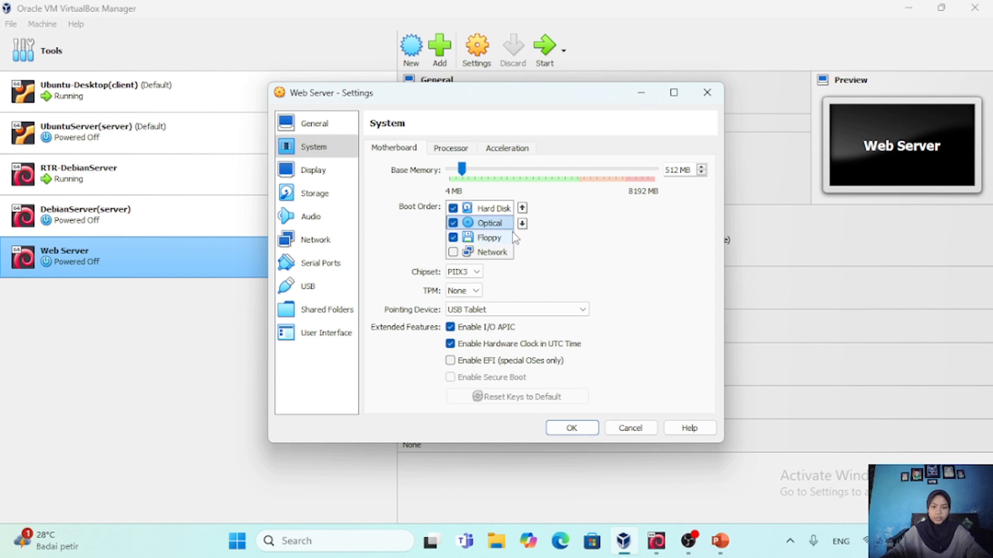
pyautogui.click(584, 429)
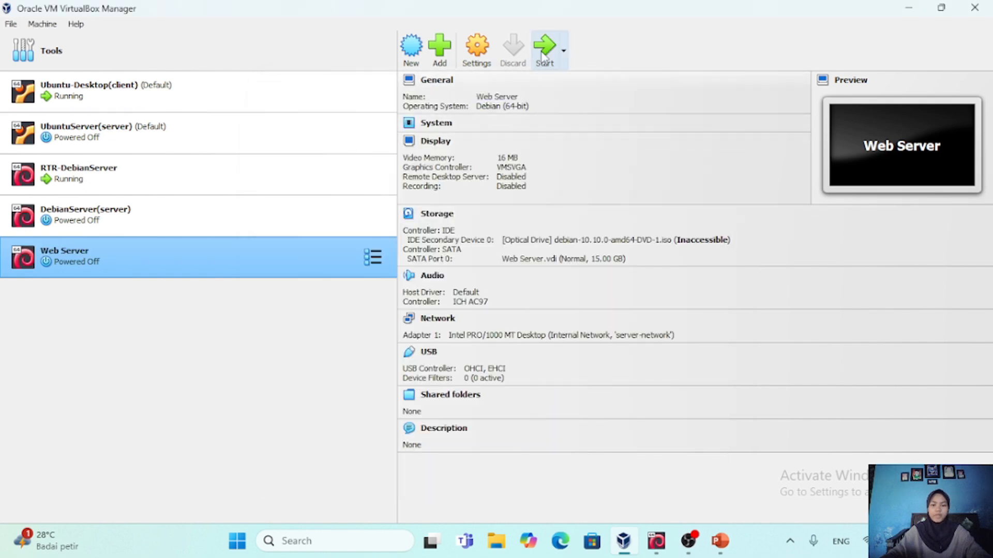
# Start the Web Server machine, dismiss its notifications and log in with the account's username and password
pyautogui.click(544, 51)
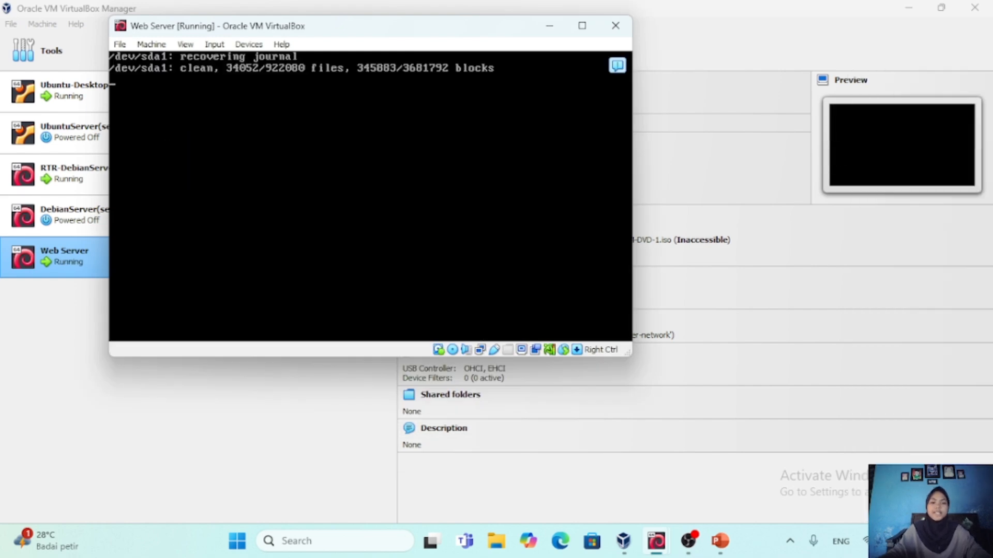
pyautogui.click(613, 90)
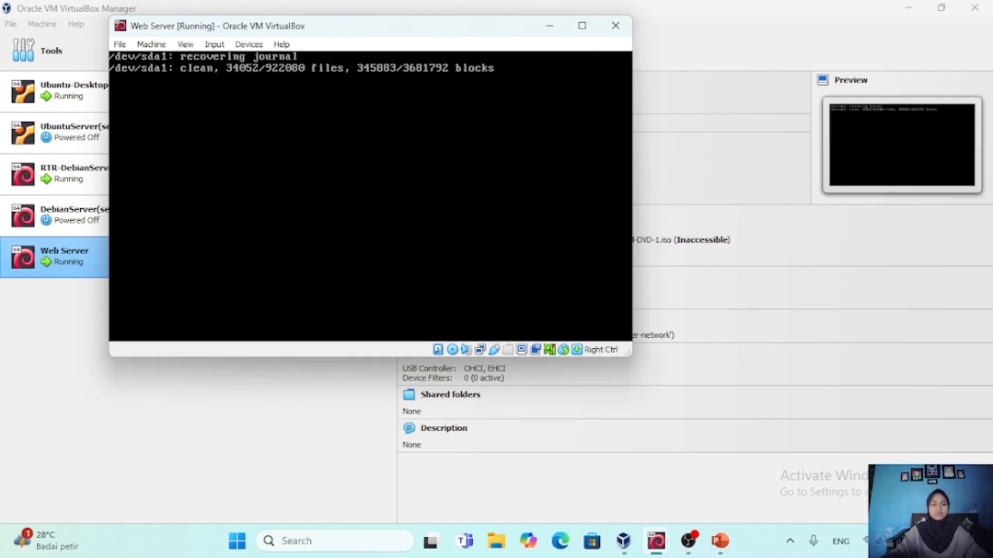
pyautogui.write('u')
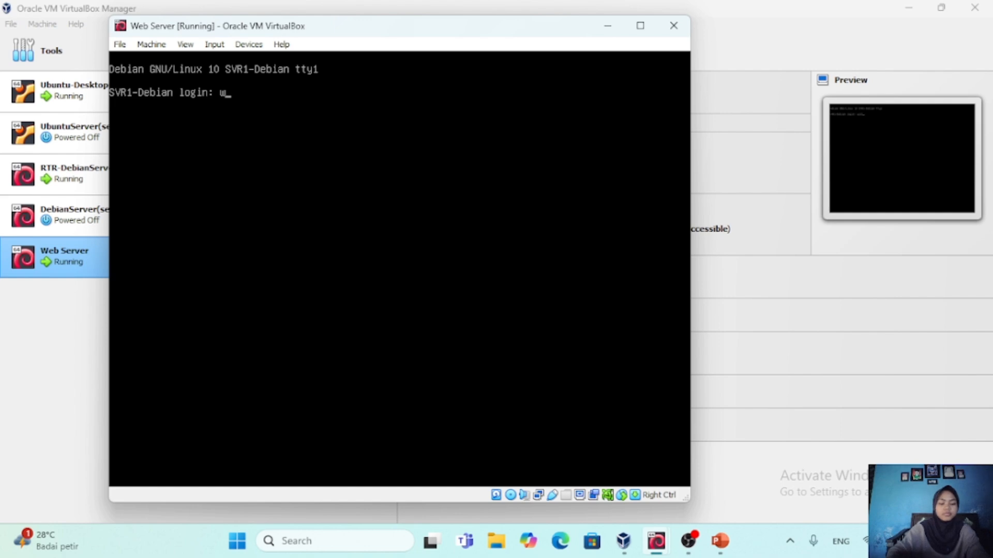
pyautogui.write('idiyanti')
pyautogui.press('Return')
pyautogui.press('Return')
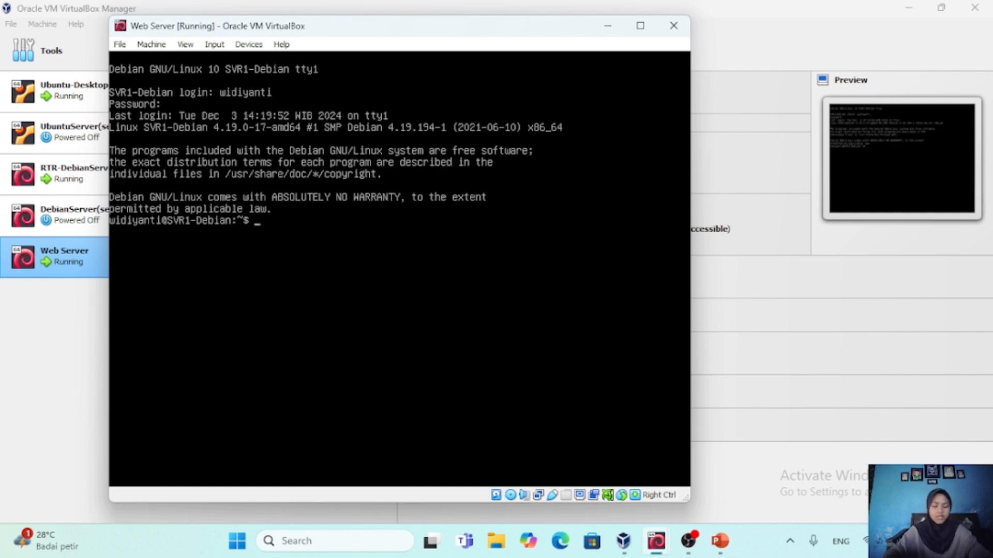
# Run ip address to view the server's network interface addresses
pyautogui.write('ip')
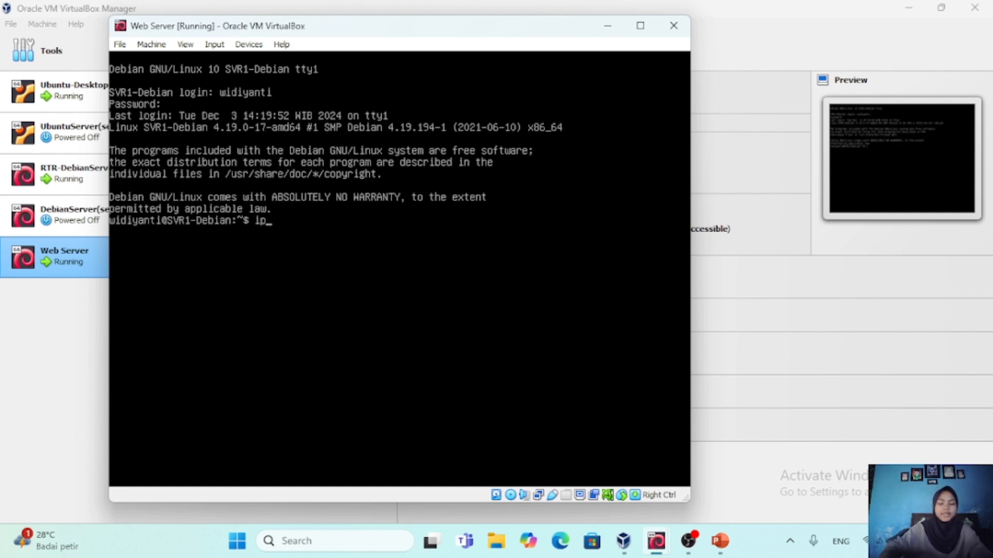
pyautogui.write(' addr')
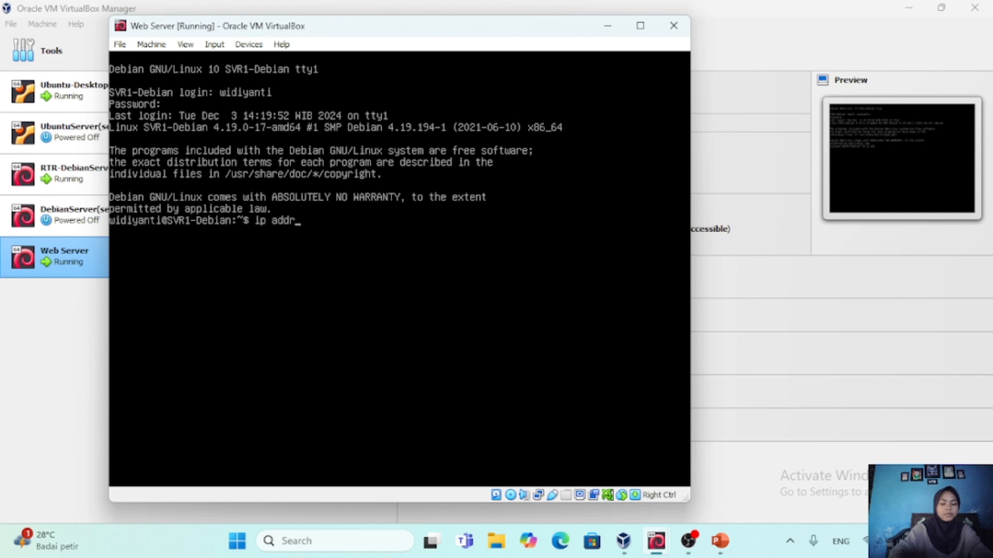
pyautogui.write('ess')
pyautogui.press('Return')
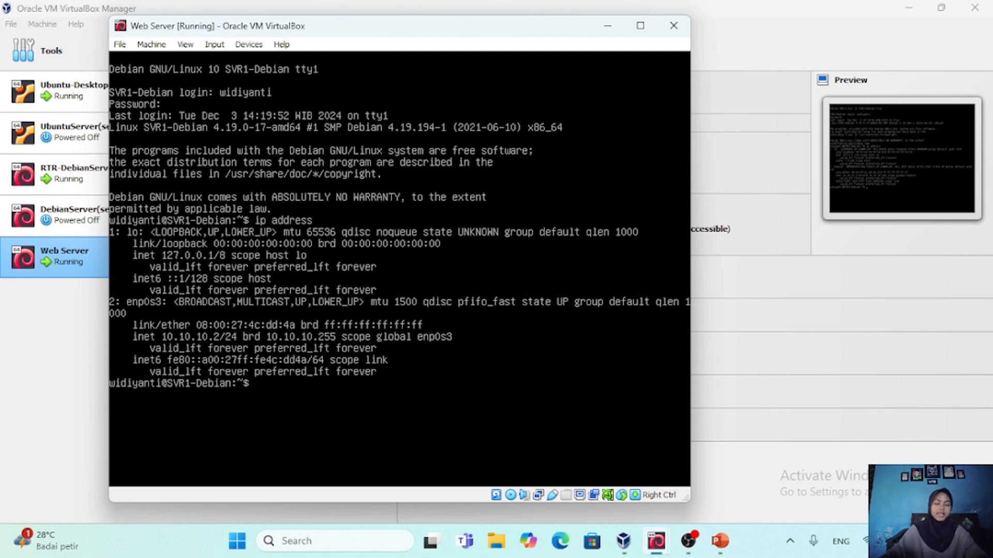
# Switch to the root account with su - and enter the root password
pyautogui.write('s')
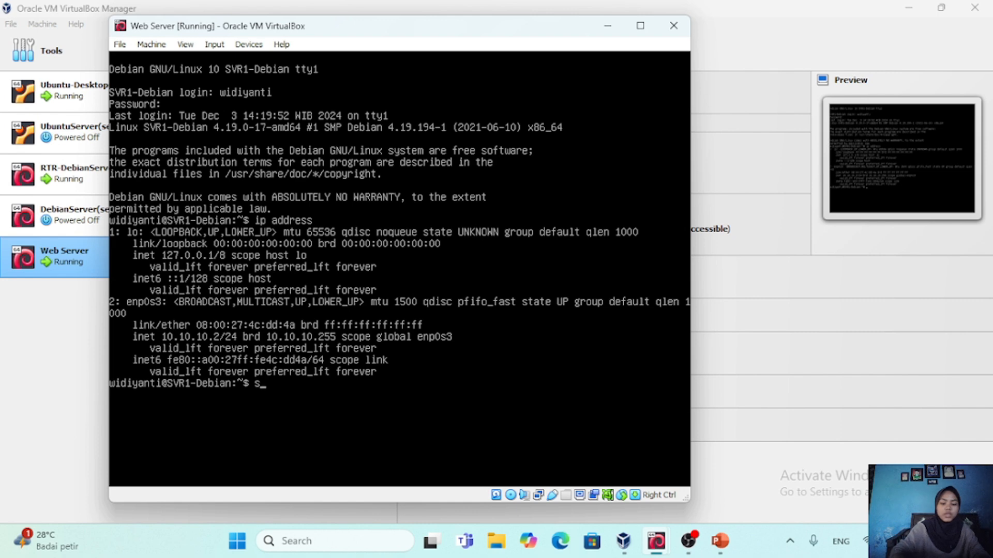
pyautogui.write('u -')
pyautogui.press('Return')
pyautogui.press('Return')
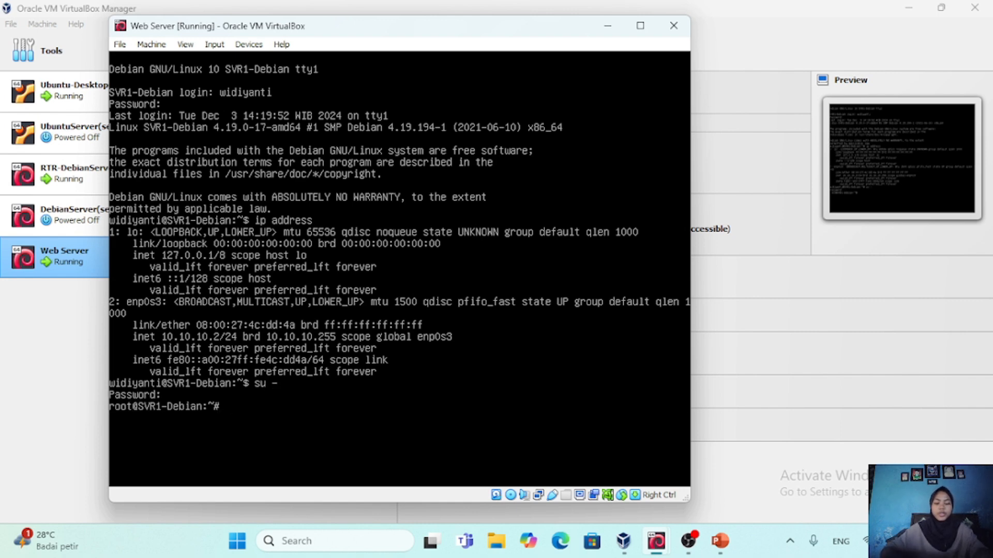
# Open /etc/network/interfaces in nano
pyautogui.write('nano /')
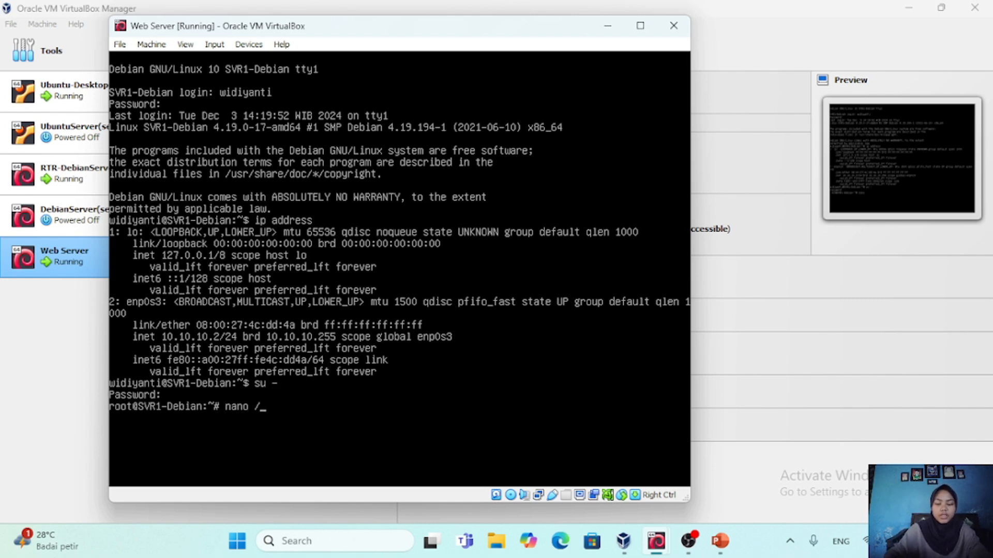
pyautogui.write('etc/net')
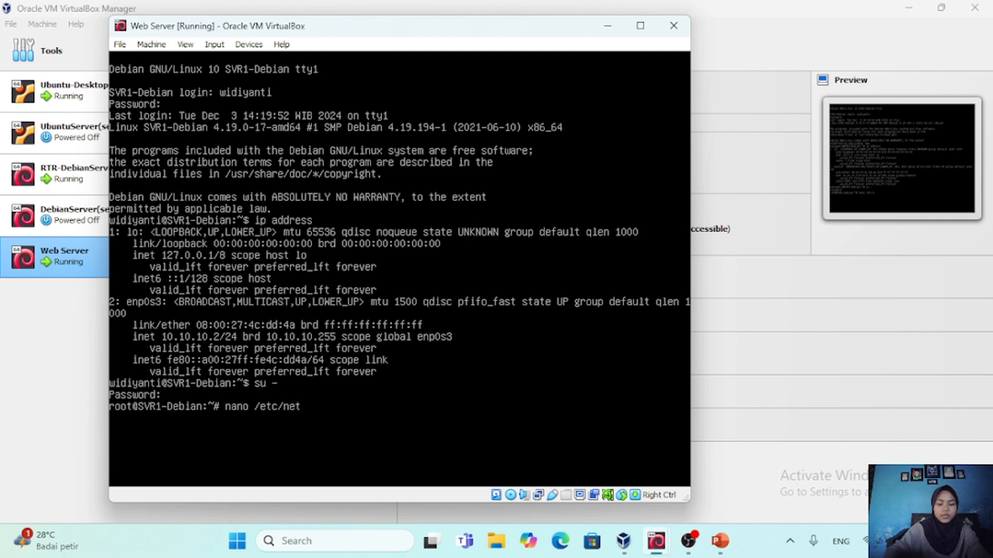
pyautogui.write('work/inte')
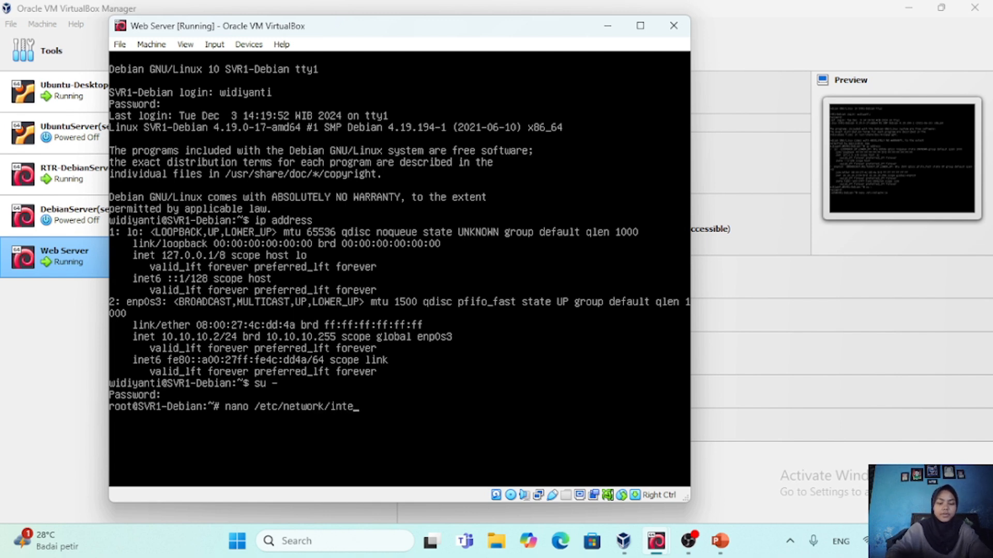
pyautogui.press('Tab')
pyautogui.press('Return')
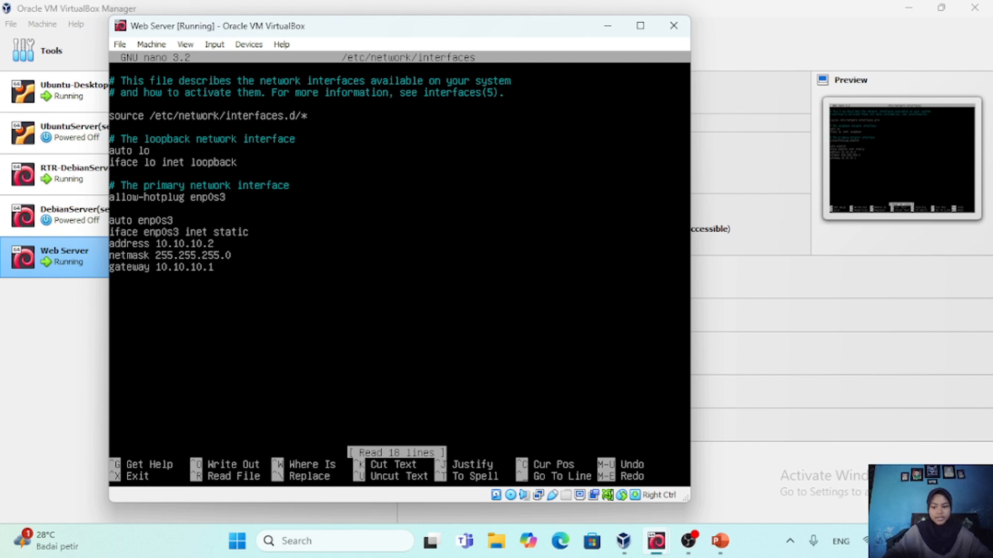
# Set the static address of enp0s3 to 10.10.10.4, then save the interfaces file and exit the editor
pyautogui.press('Right')
pyautogui.press('Right')
pyautogui.press('Right')
pyautogui.press('Right')
pyautogui.press('Right')
pyautogui.press('Right')
pyautogui.press('Right')
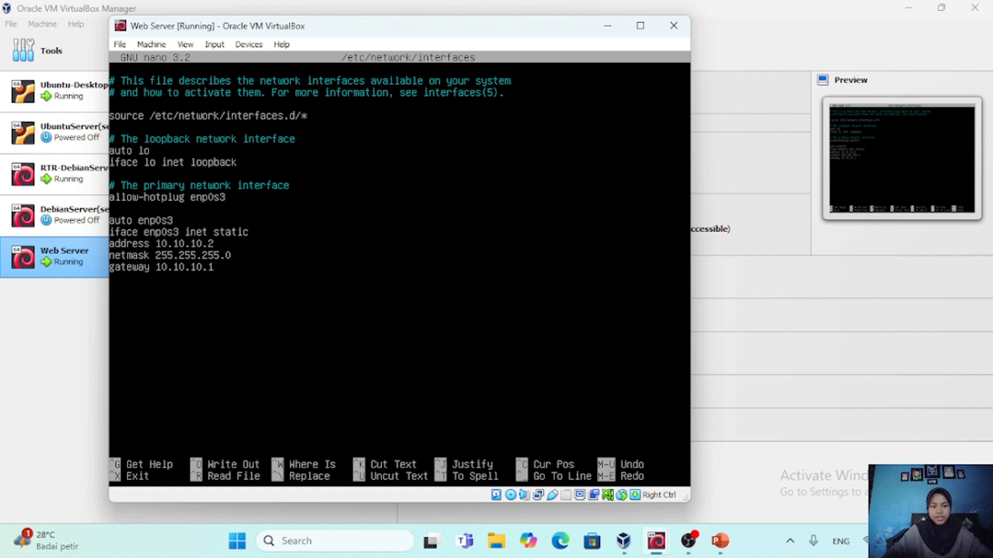
pyautogui.press('BackSpace')
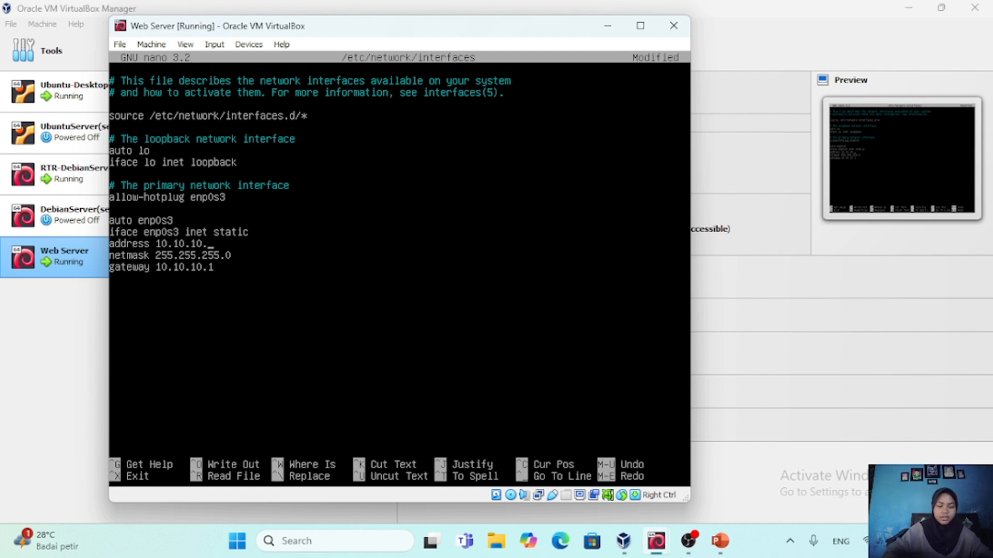
pyautogui.write('4')
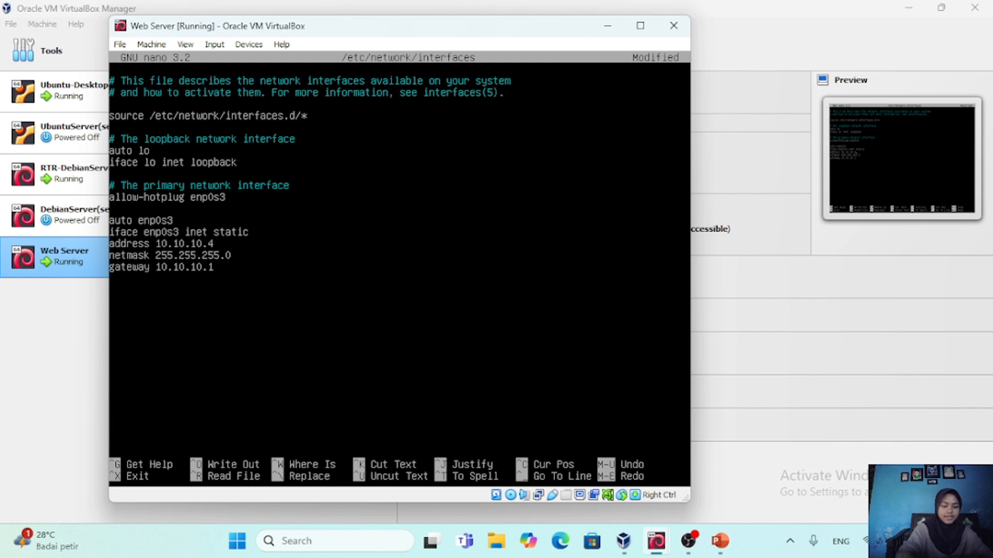
pyautogui.hotkey('ctrl', 'x')
pyautogui.press('y')
pyautogui.press('Return')
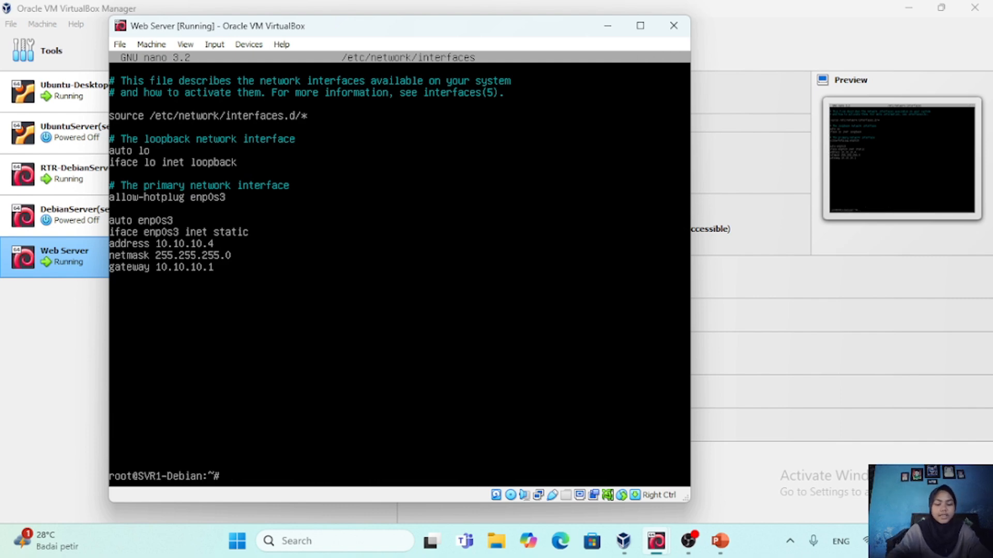
# Restart the networking service with systemctl and list the interface addresses with ip address
pyautogui.write('systemctl restart netw')
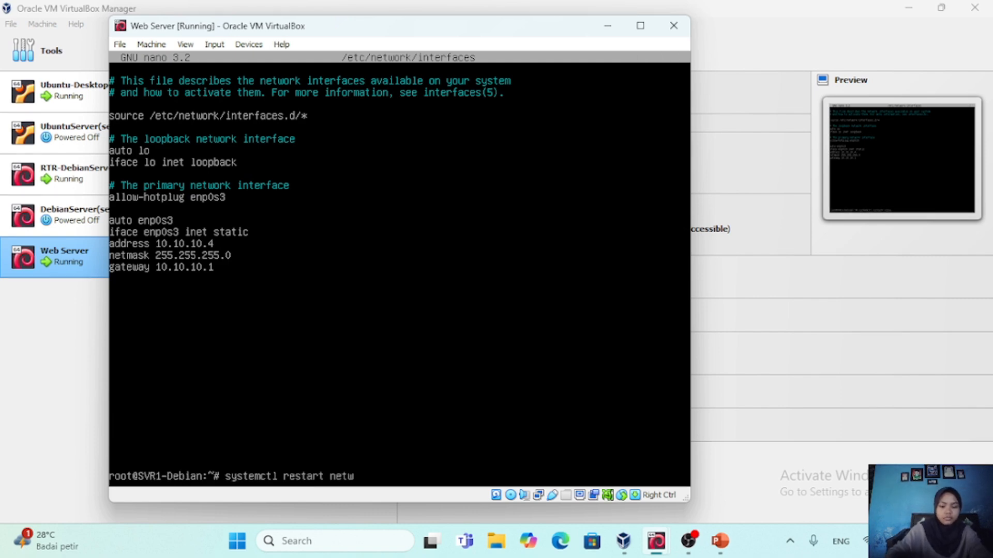
pyautogui.write('orking')
pyautogui.press('Return')
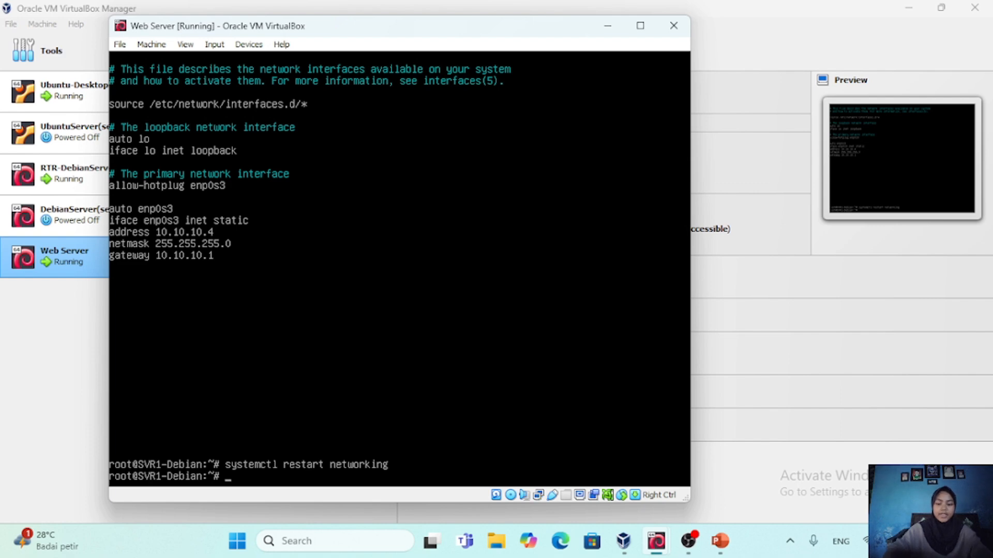
pyautogui.write('ip address')
pyautogui.press('Return')
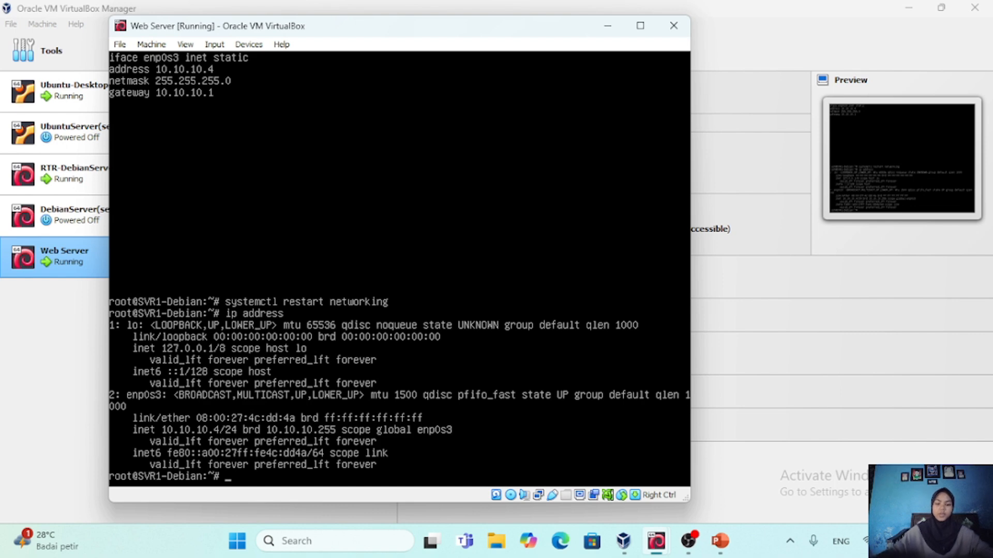
# Ping 8.8.8.8 to test the server's internet connection, and stop the ping after a few replies
pyautogui.write('ping ')
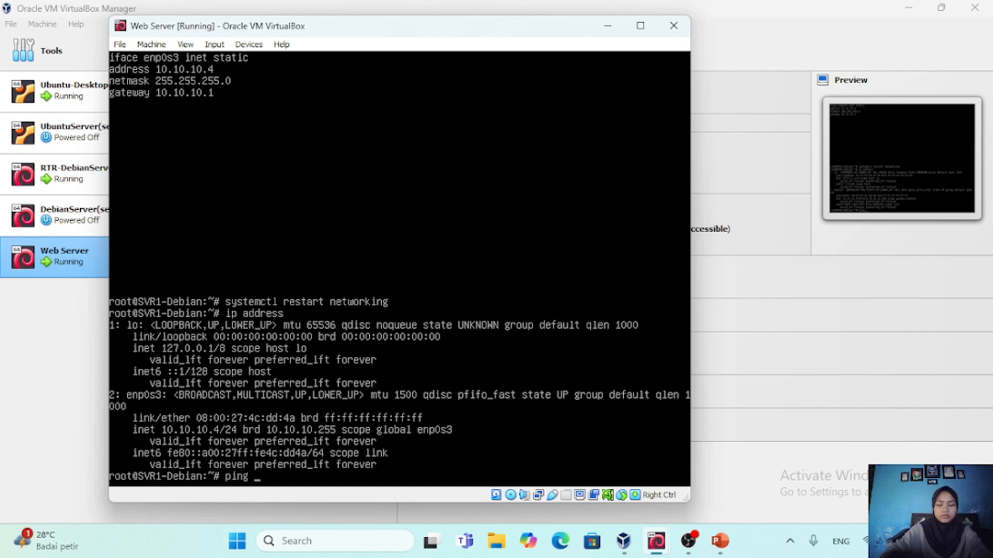
pyautogui.write('8.8.8.8')
pyautogui.press('Return')
pyautogui.hotkey('ctrl', 'c')
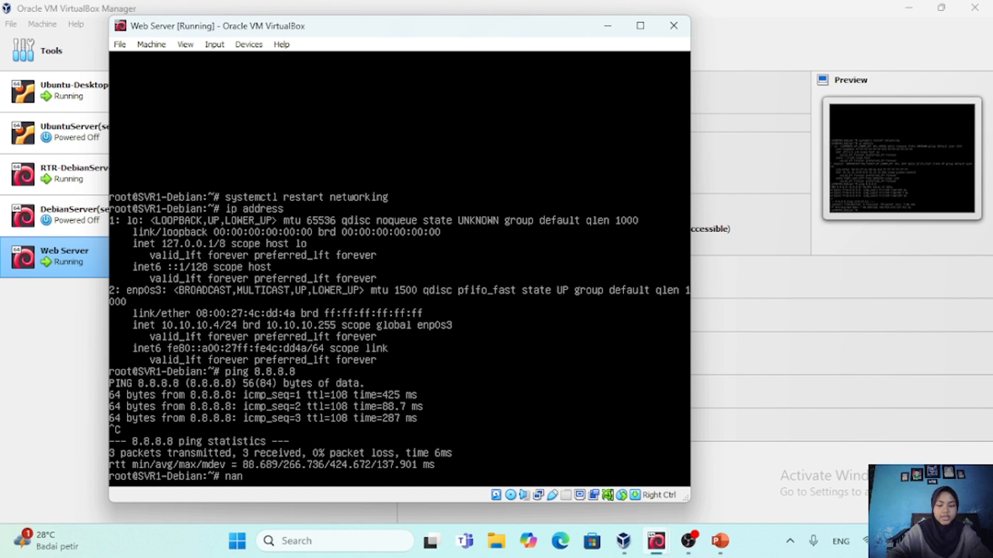
# View the nameserver entries of /etc/resolv.conf in nano and exit without editing
pyautogui.write('/etc/resolv.conf')
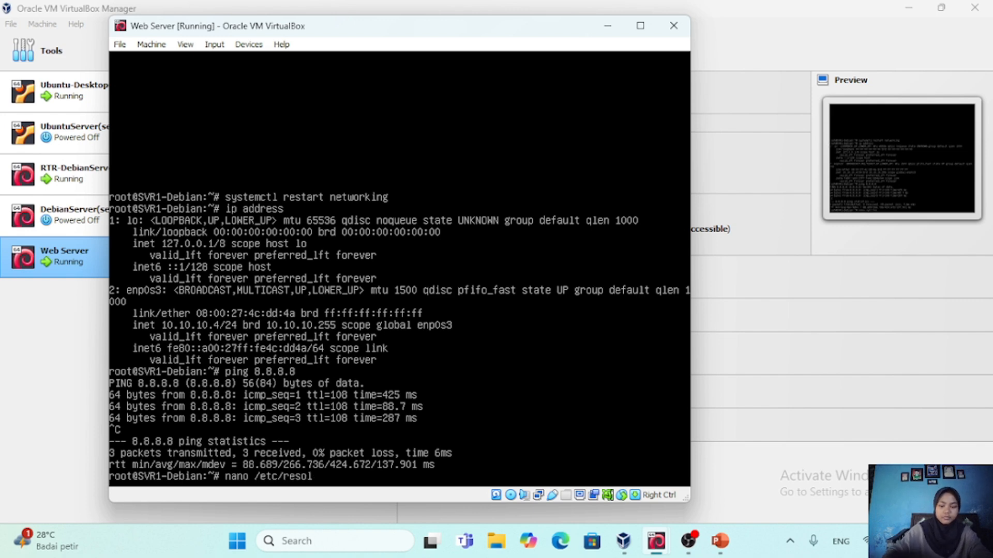
pyautogui.press('Return')
pyautogui.hotkey('ctrl', 'x')
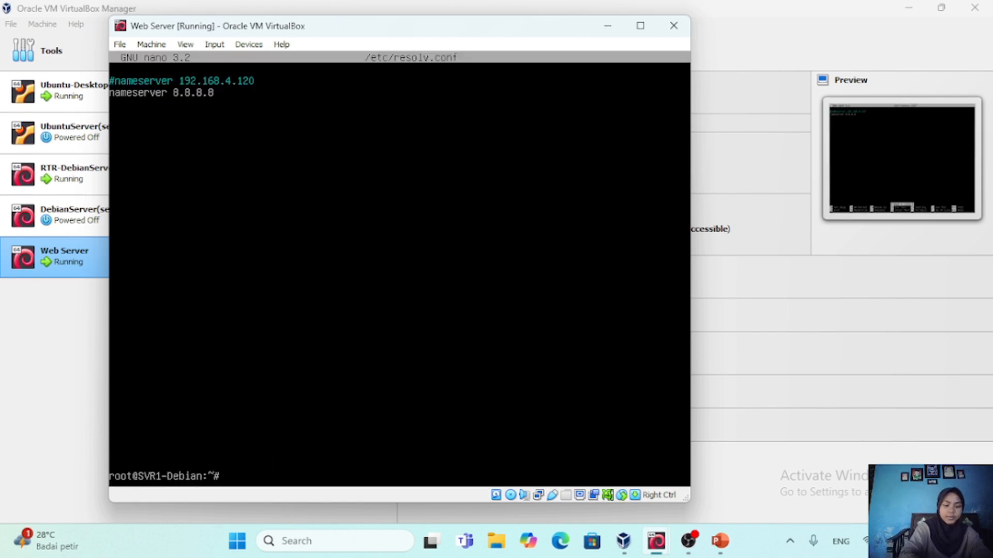
# Ping google.com to test the server's name resolution, and stop the ping after a few replies
pyautogui.write('ping')
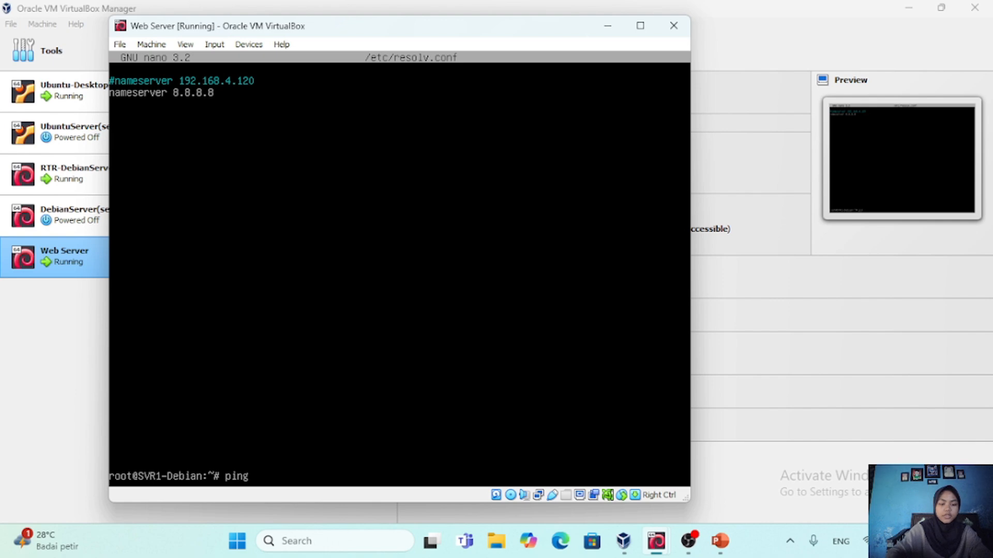
pyautogui.write(' google.com')
pyautogui.press('Return')
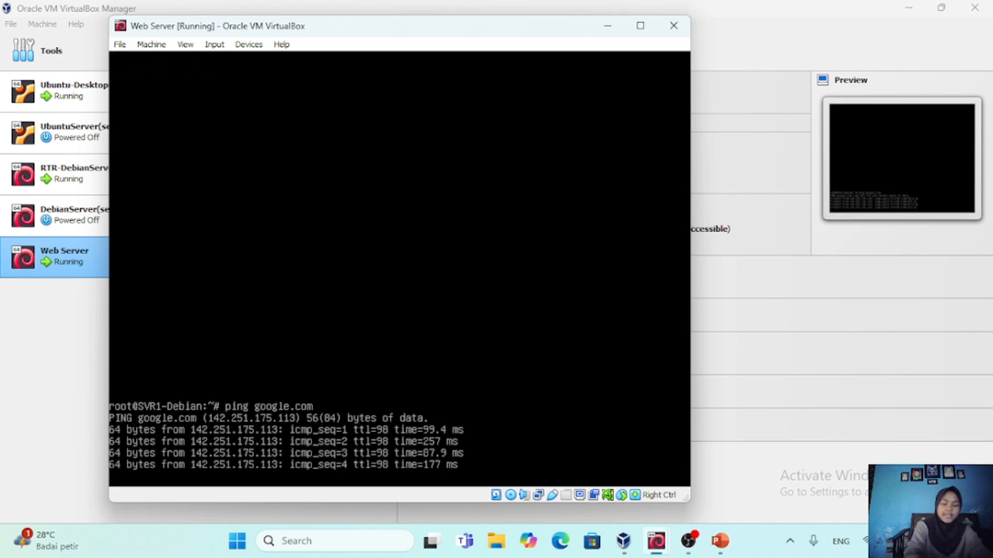
pyautogui.hotkey('ctrl', 'c')
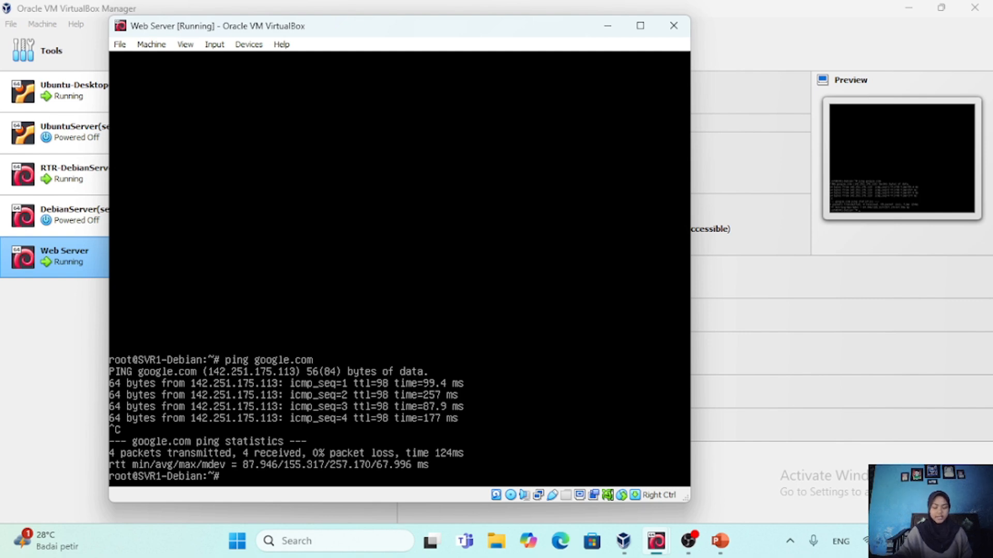
# Set the server's hostname to SVR3-Debian with hostnamectl set-hostname
pyautogui.write('hostnamectl set-hostname')
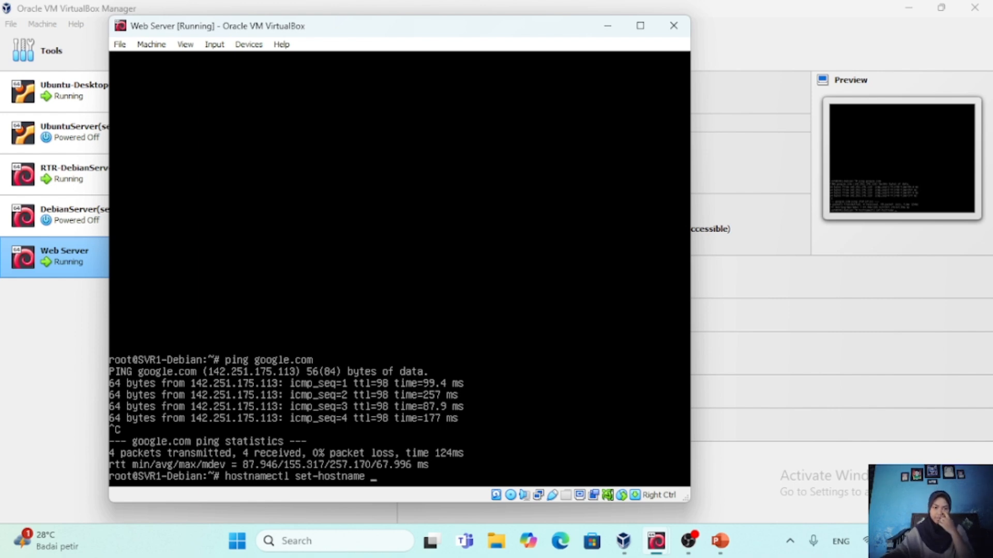
pyautogui.write('S')
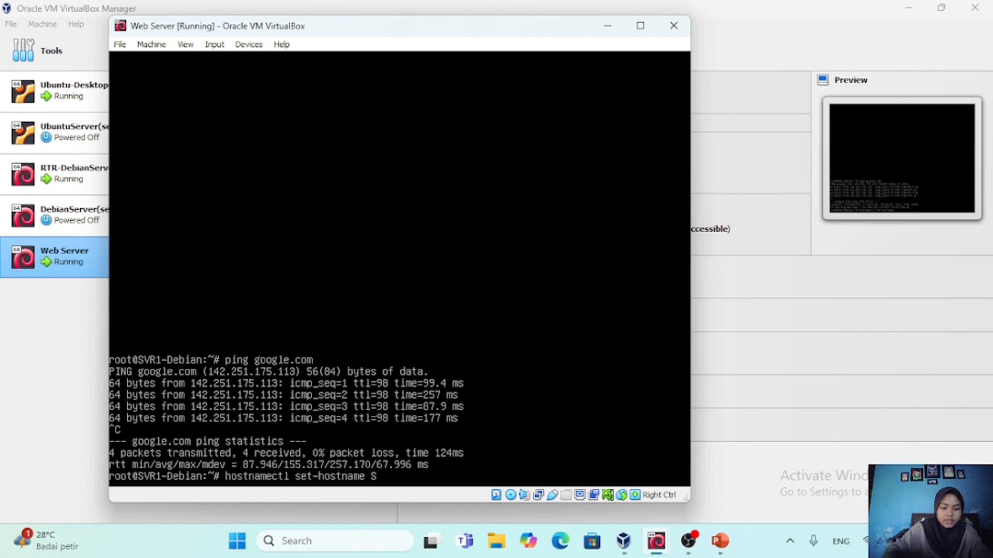
pyautogui.write('VR3')
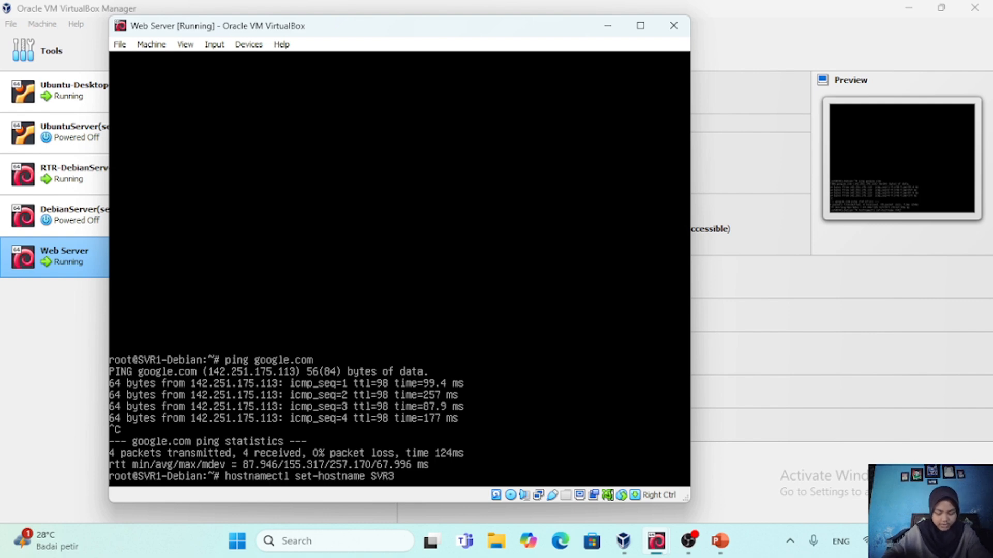
pyautogui.write('-Debian')
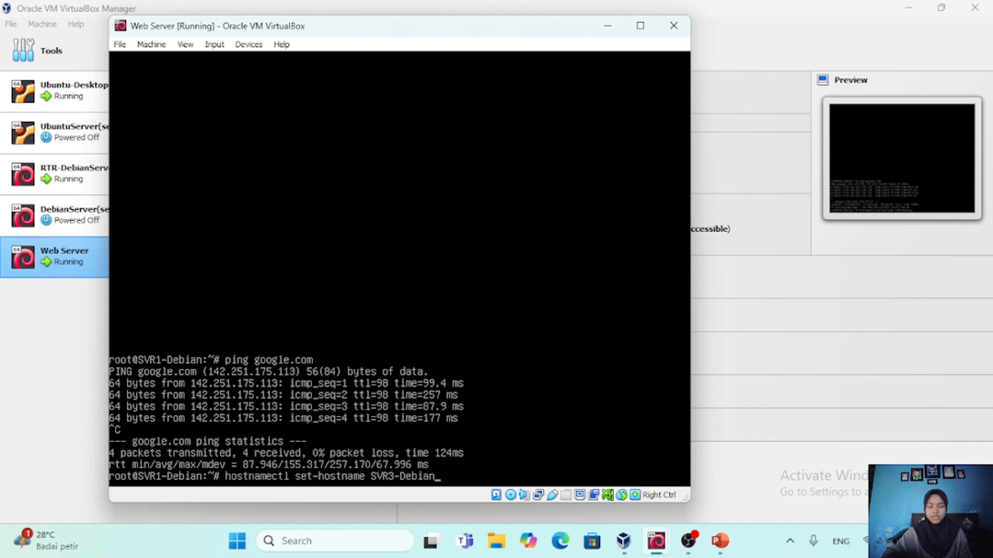
pyautogui.press('Return')
# Exit the root shell and log out of the user session to return to the login prompt
pyautogui.write('exit')
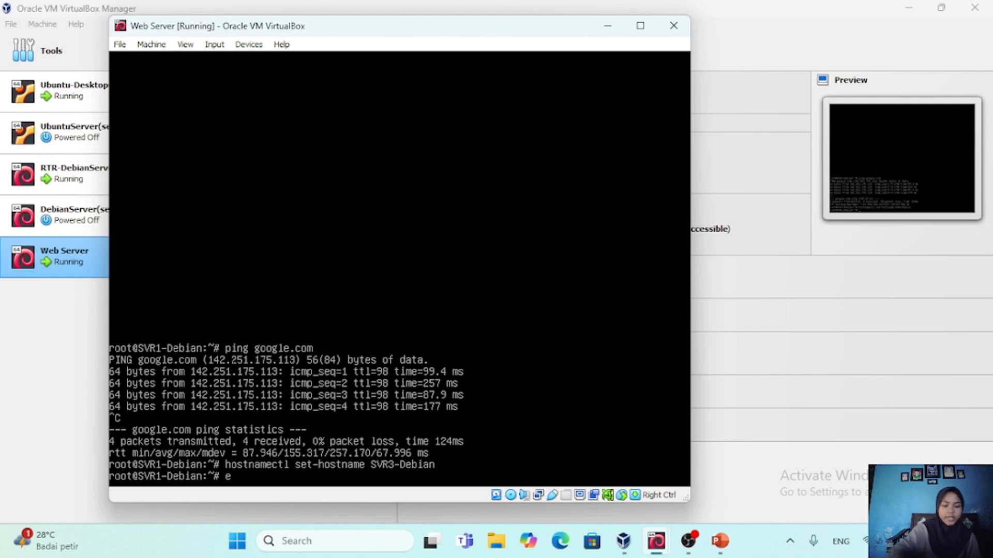
pyautogui.press('Return')
pyautogui.write('e')
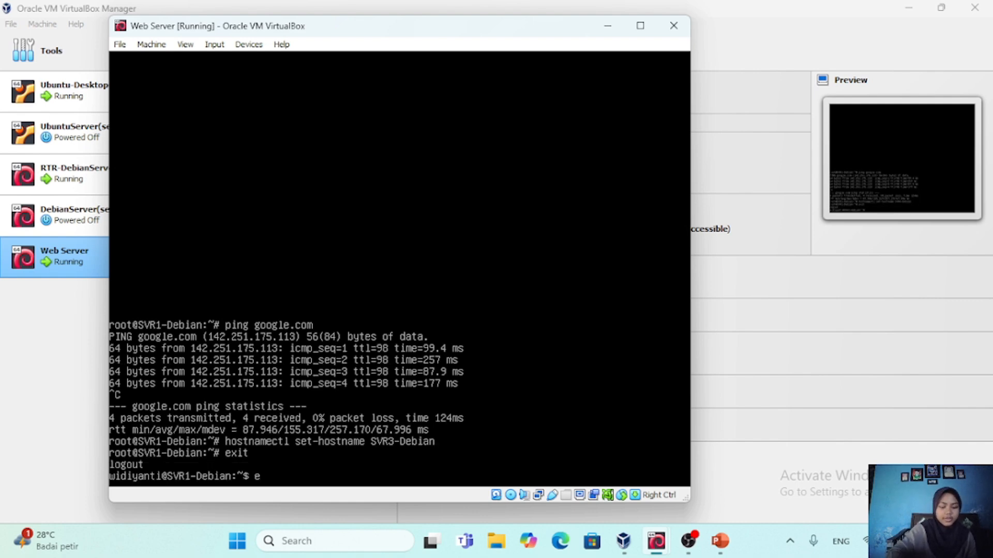
pyautogui.write('xit')
pyautogui.press('Return')
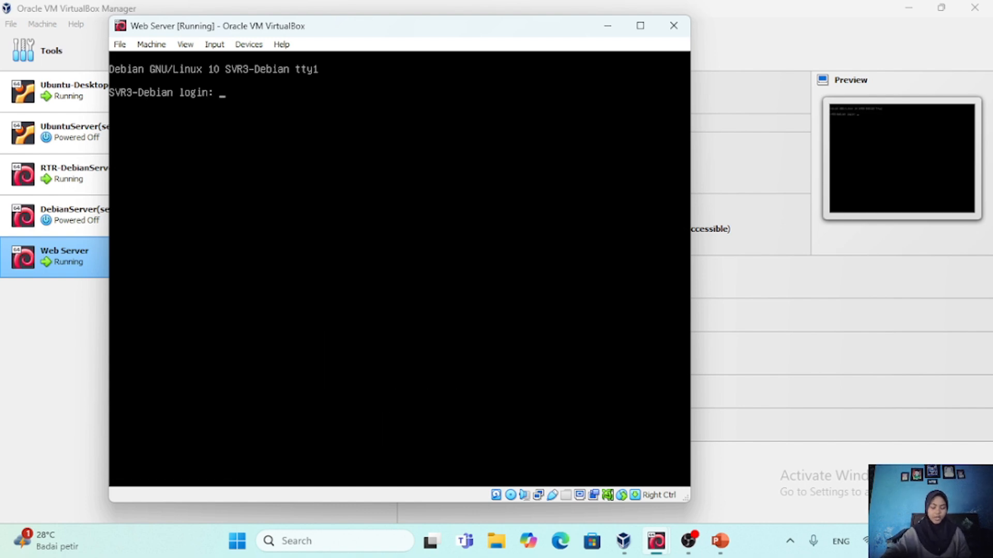
# Log in with the user account's name and password, and switch to a root login shell with su - and the root password
pyautogui.write('wi')
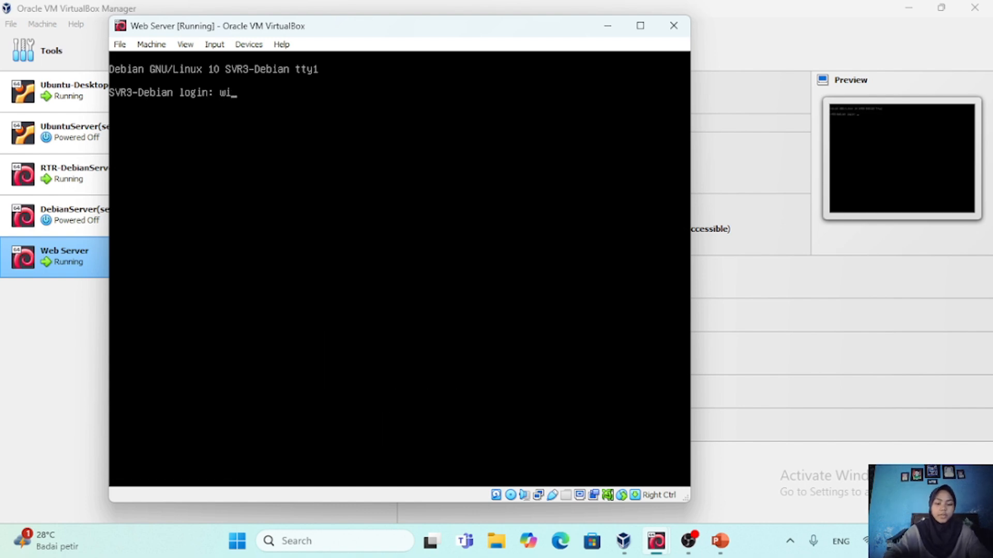
pyautogui.write('diyanti')
pyautogui.press('Return')
pyautogui.press('Return')
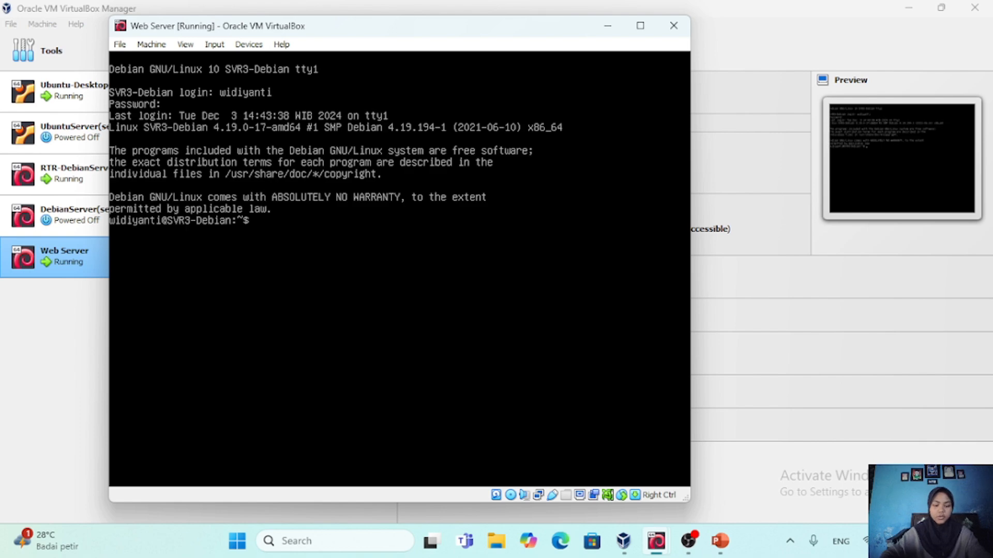
pyautogui.write('su')
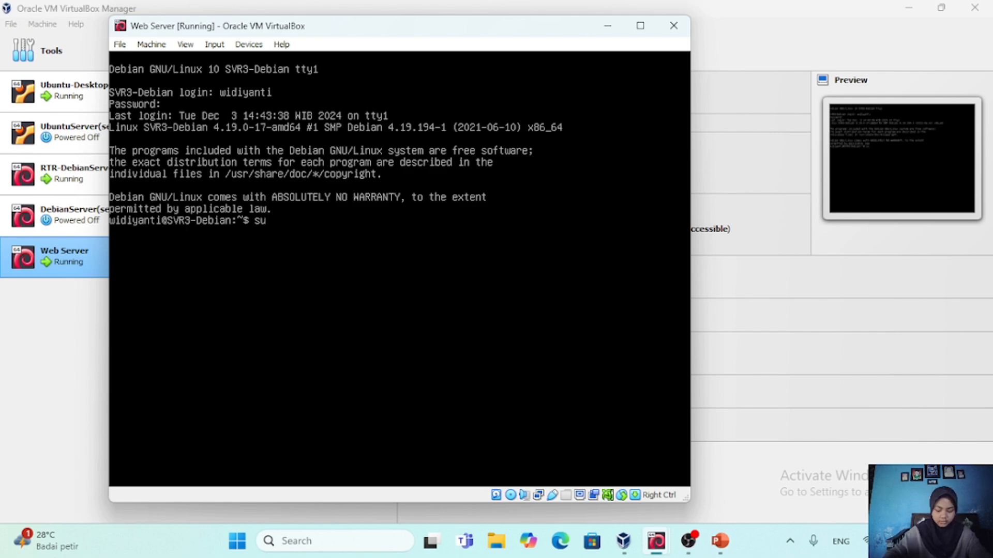
pyautogui.write(' -')
pyautogui.press('Return')
pyautogui.press('Return')
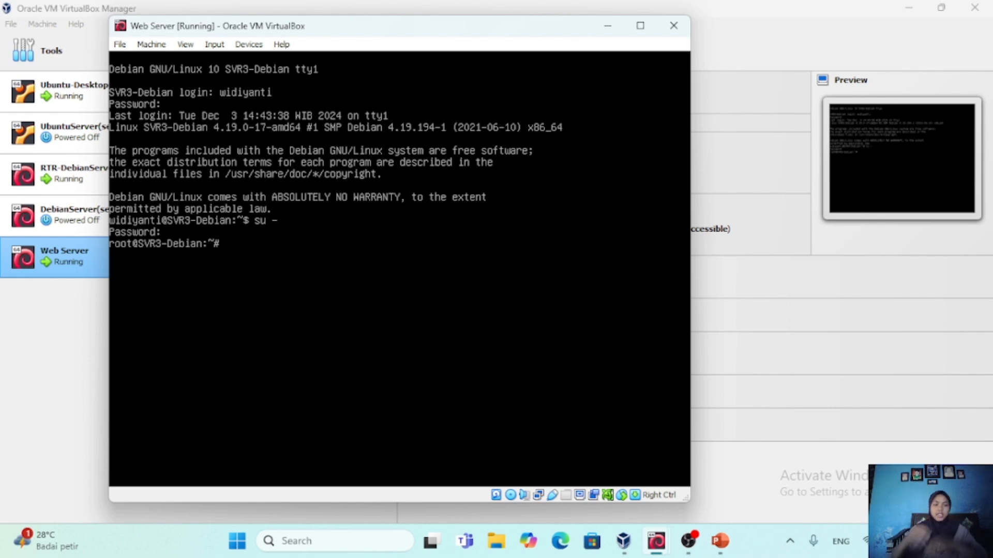
# Open /etc/hosts in nano and change the full domain name on the 127.0.1.1 line to svr3-debian.debian.com
pyautogui.write('nano ')
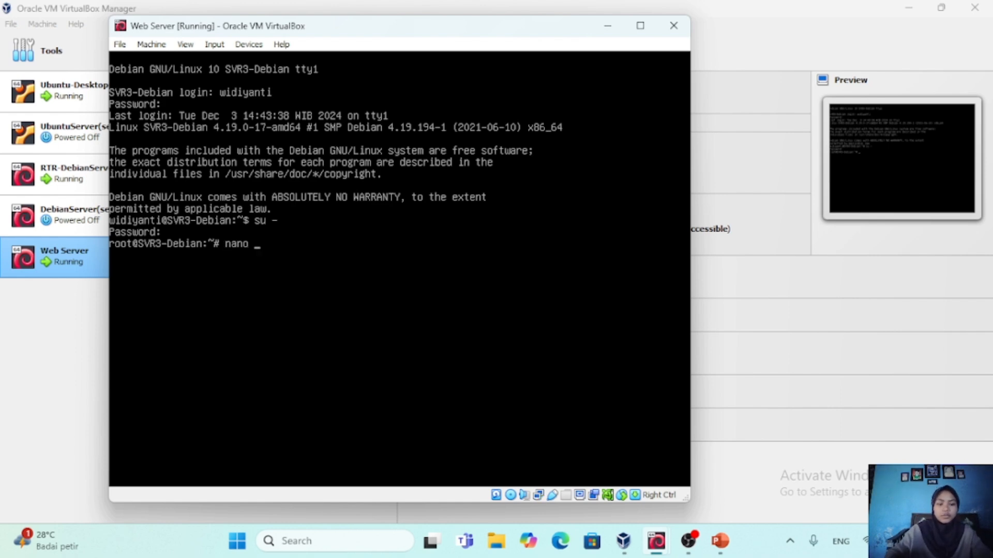
pyautogui.write('/etc/')
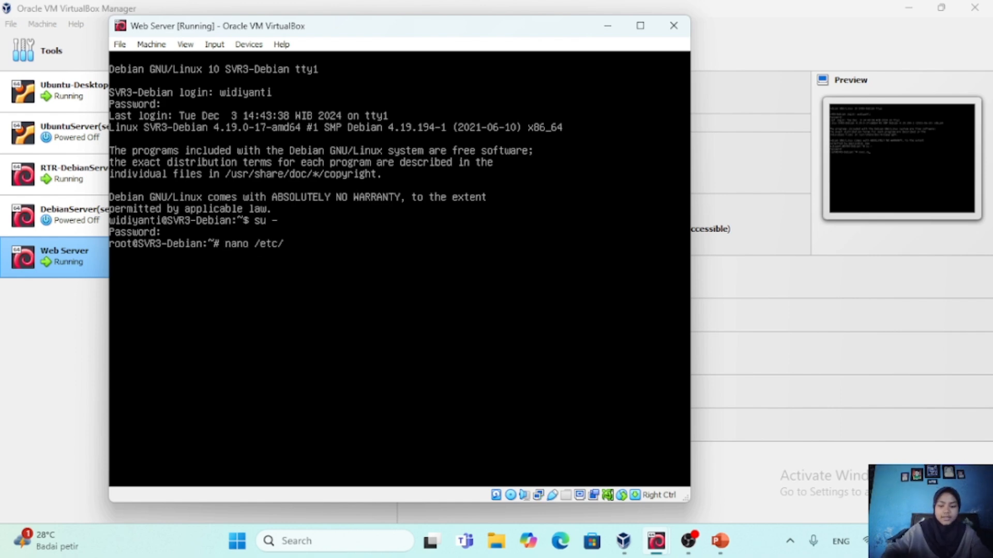
pyautogui.write('hosts')
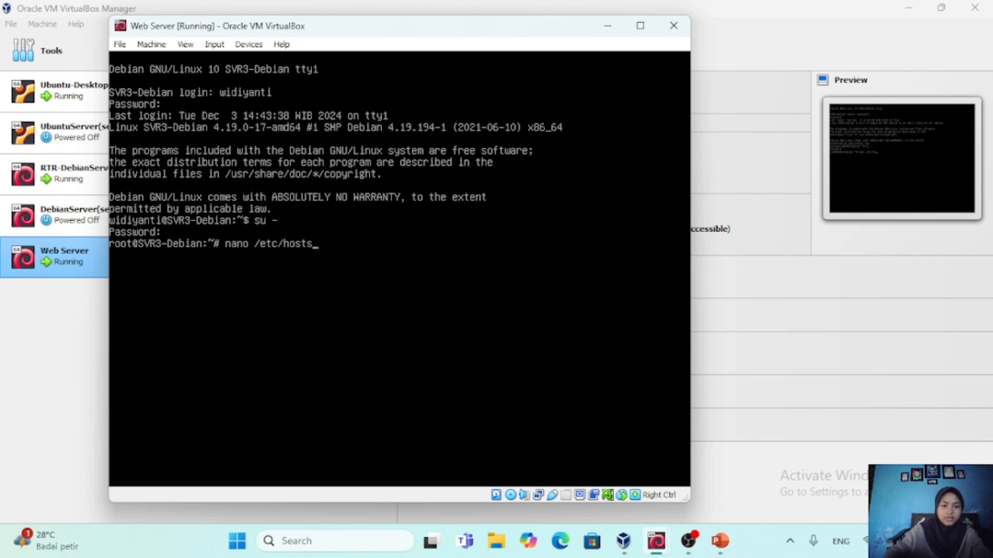
pyautogui.press('Return')
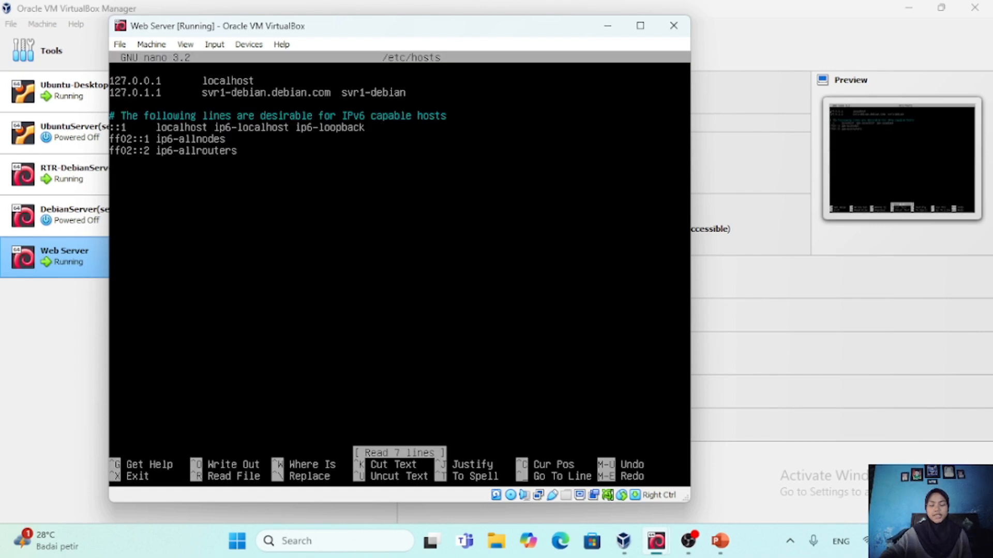
pyautogui.press('Right')
pyautogui.press('Right')
pyautogui.press('Right')
pyautogui.press('Right')
pyautogui.press('Right')
pyautogui.press('Right')
pyautogui.press('Right')
pyautogui.press('Right')
pyautogui.press('Right')
pyautogui.press('Right')
pyautogui.press('Right')
pyautogui.press('Right')
pyautogui.press('Right')
pyautogui.press('Right')
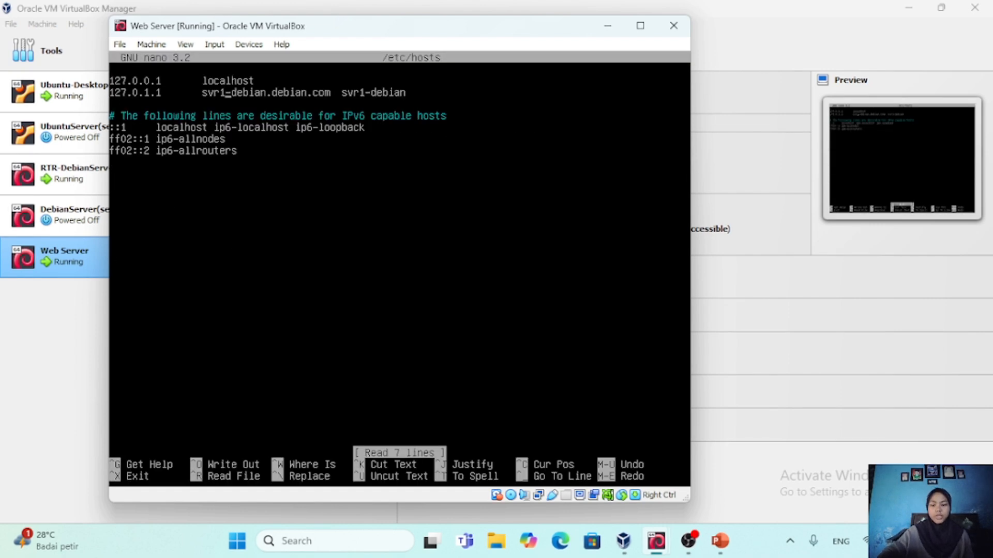
pyautogui.press('BackSpace')
pyautogui.write('3')
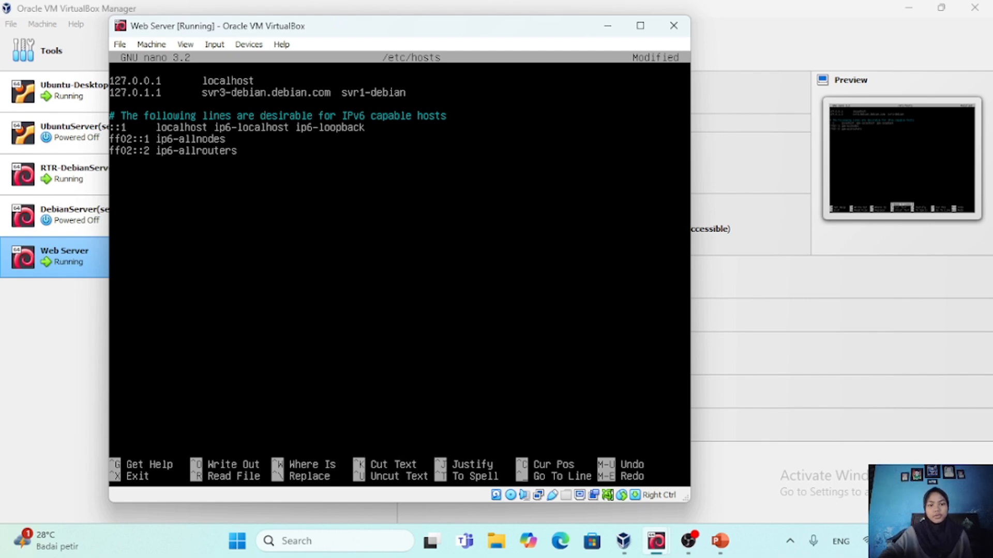
# Change the short host alias on the 127.0.1.1 line to svr3-debian, then save the hosts file and exit nano
pyautogui.press('Right')
pyautogui.press('Right')
pyautogui.press('Right')
pyautogui.press('Right')
pyautogui.press('Right')
pyautogui.press('Right')
pyautogui.press('Right')
pyautogui.press('BackSpace')
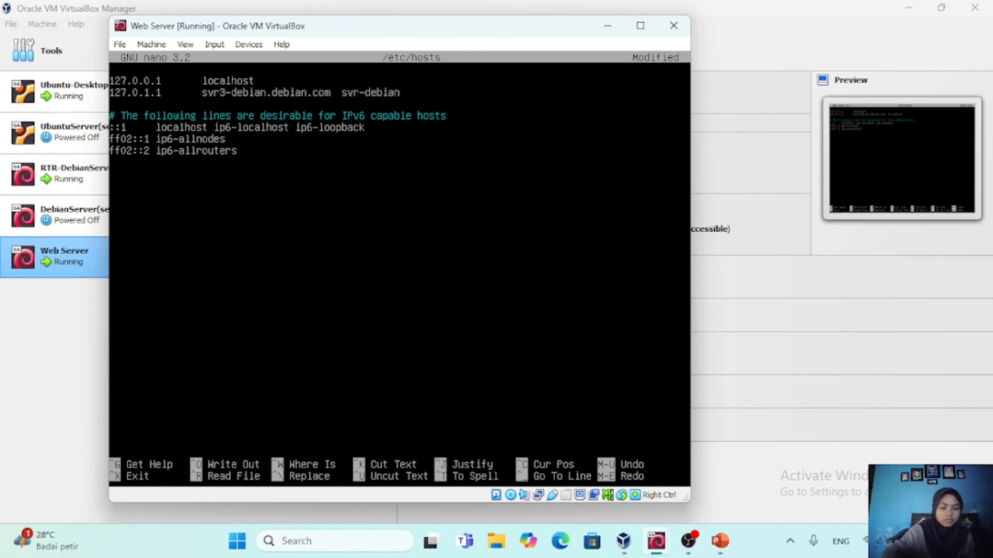
pyautogui.write('3')
pyautogui.hotkey('ctrl', 'x')
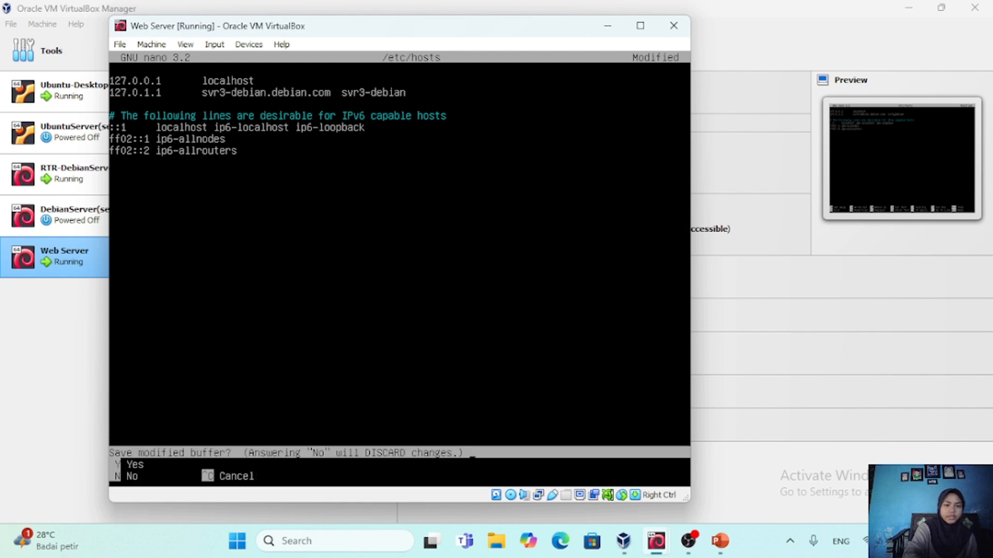
pyautogui.press('y')
pyautogui.press('Return')
# Ping svr3-debian to test the new host name, and stop the ping after a few replies
pyautogui.write('pin')
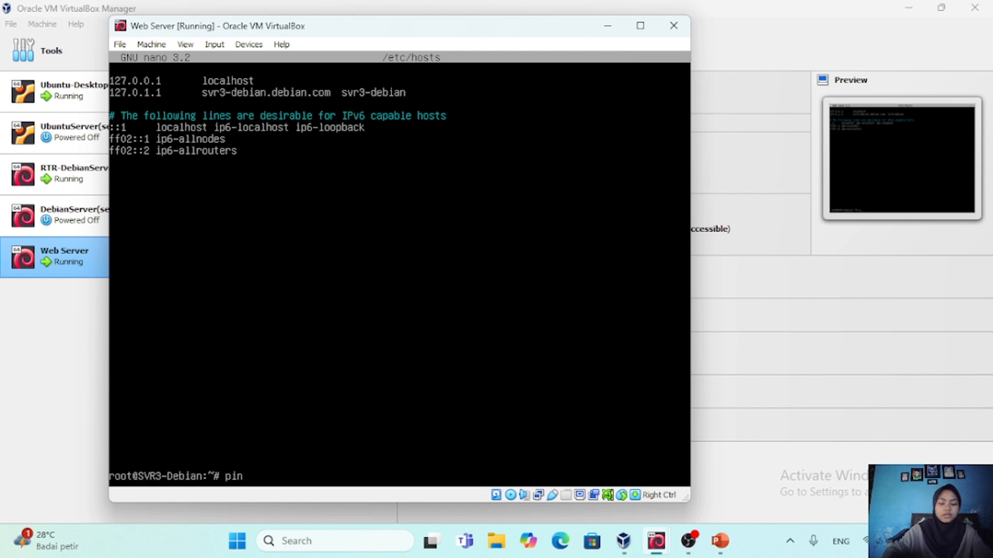
pyautogui.write('g svr')
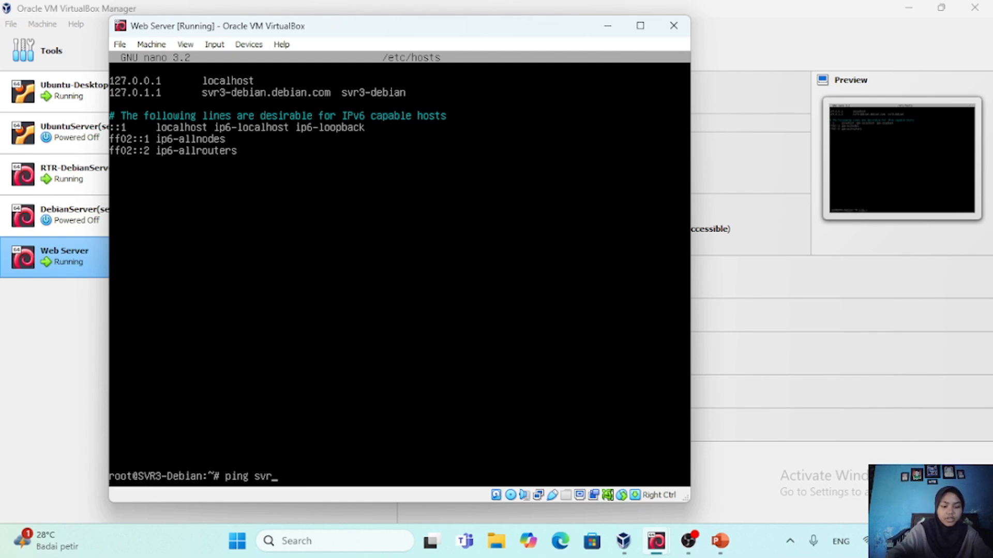
pyautogui.write('3-d')
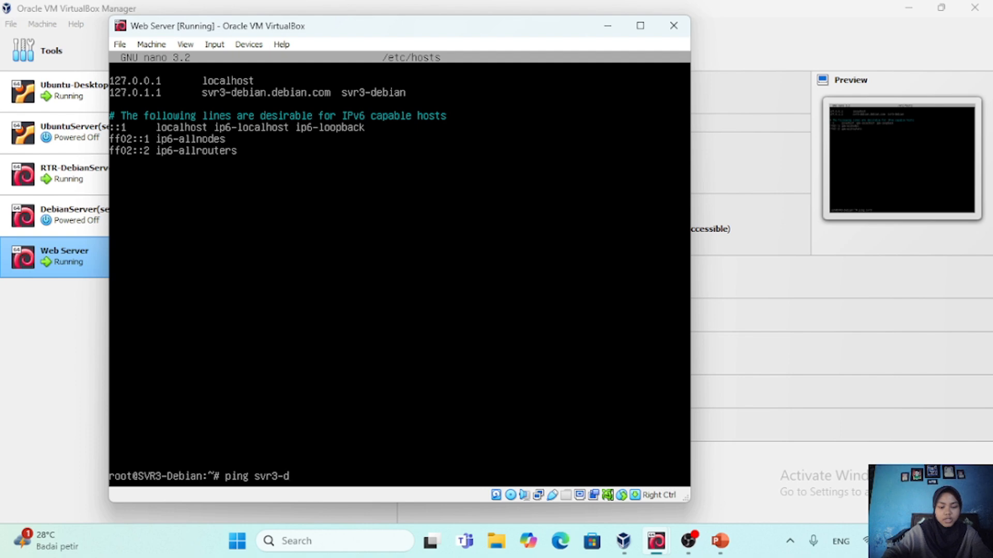
pyautogui.write('ebian')
pyautogui.press('Return')
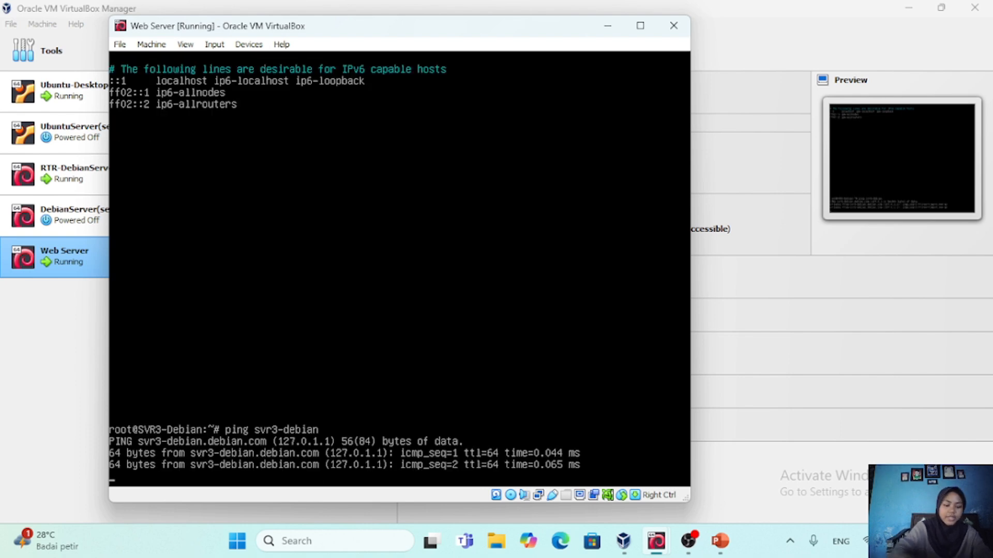
pyautogui.hotkey('ctrl', 'c')
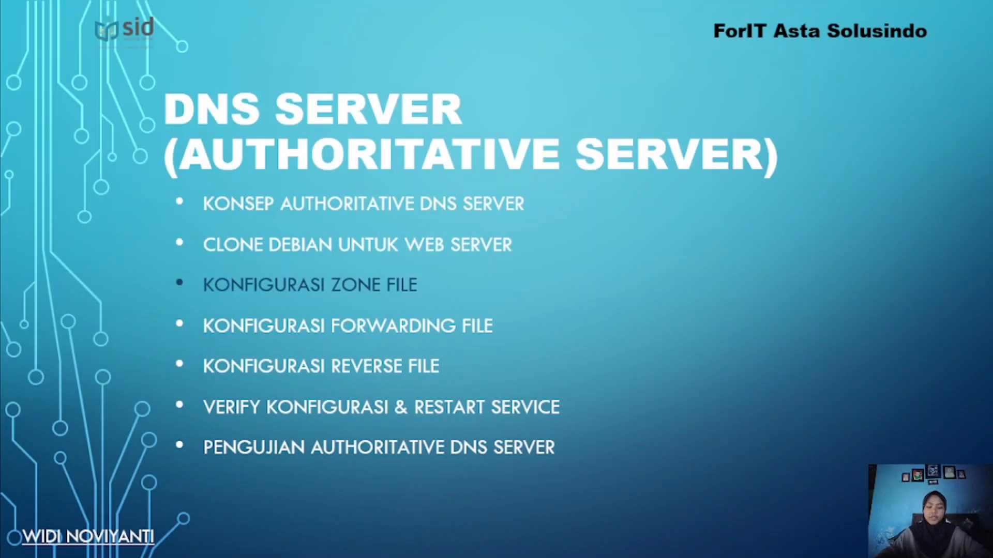
# Switch to the DebianServer(server) virtual machine and install the bind9 package with apt
pyautogui.click(705, 319)
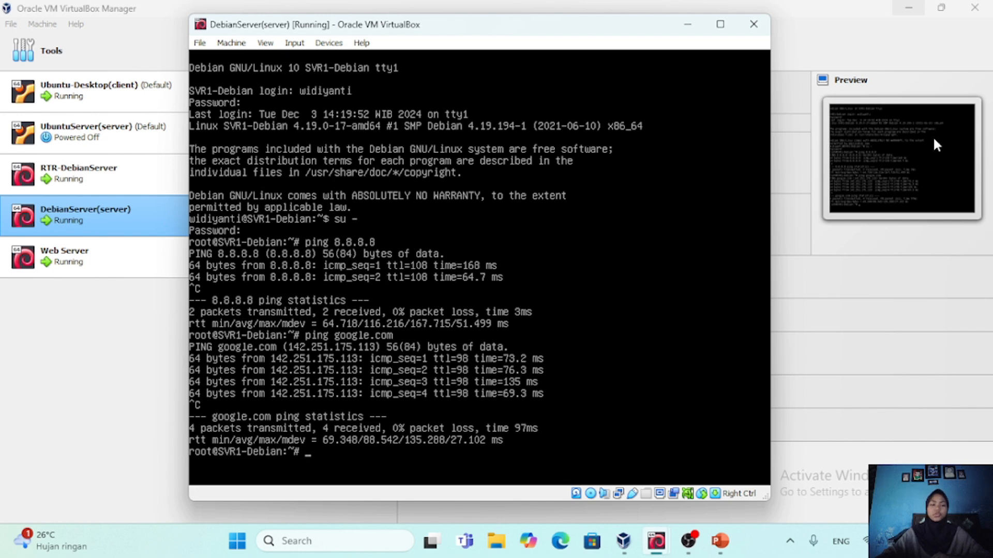
pyautogui.write('apt install bind9')
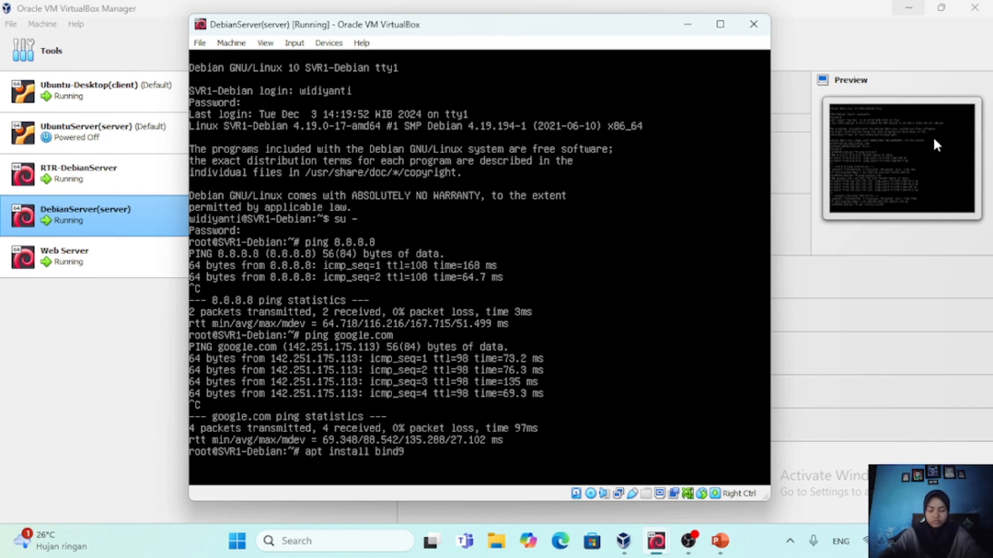
pyautogui.press('Return')
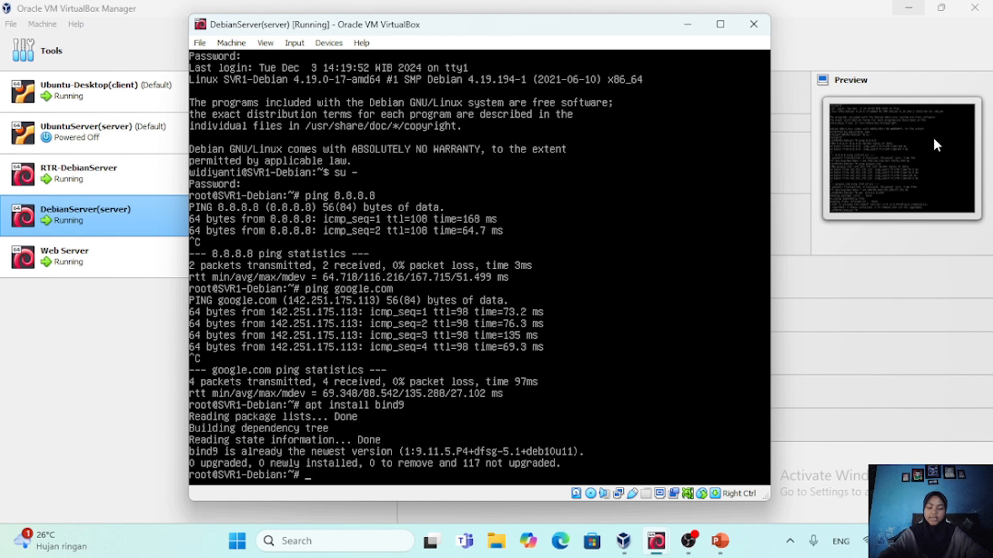
# Change to the /etc/bind directory, list its files and open named.conf.local in nano
pyautogui.write('cd /etc/bind')
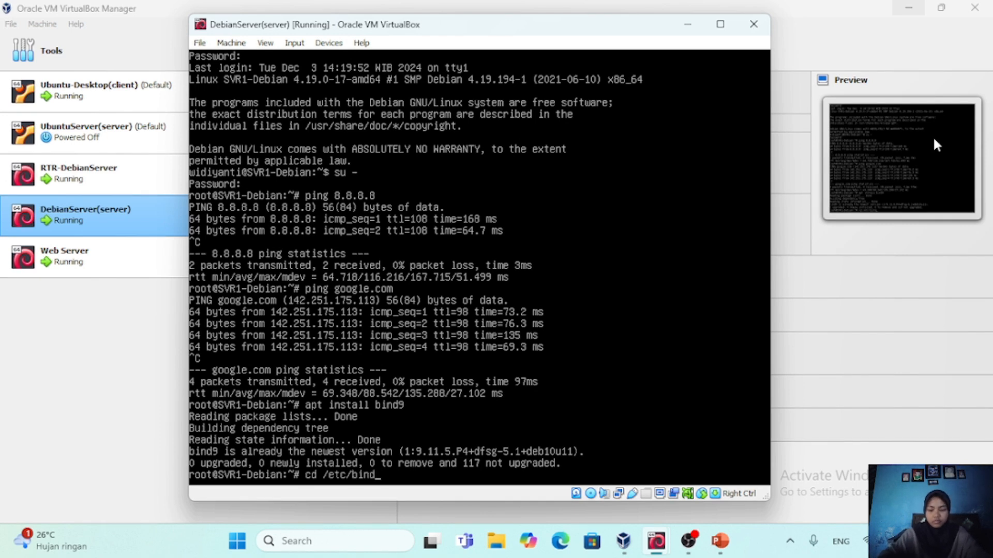
pyautogui.press('Return')
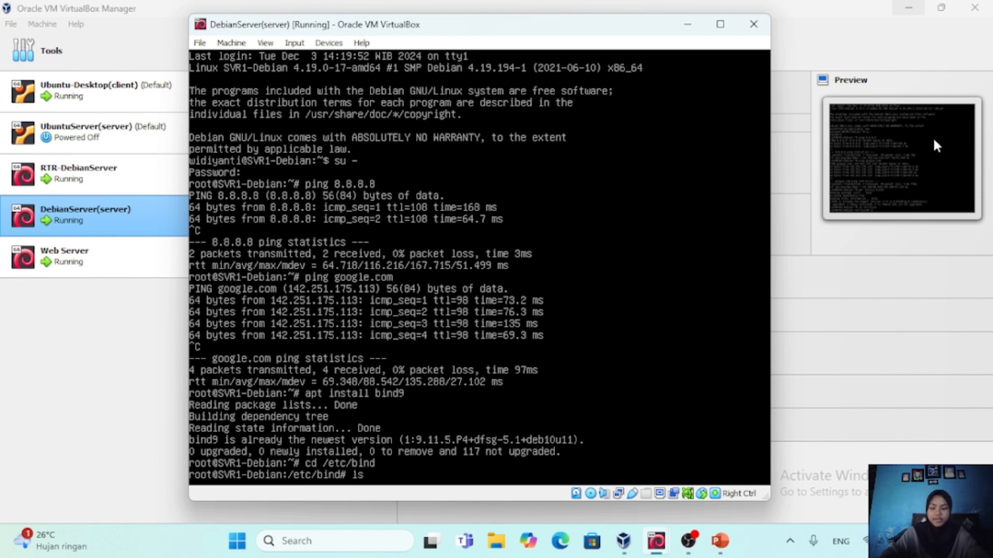
pyautogui.press('Return')
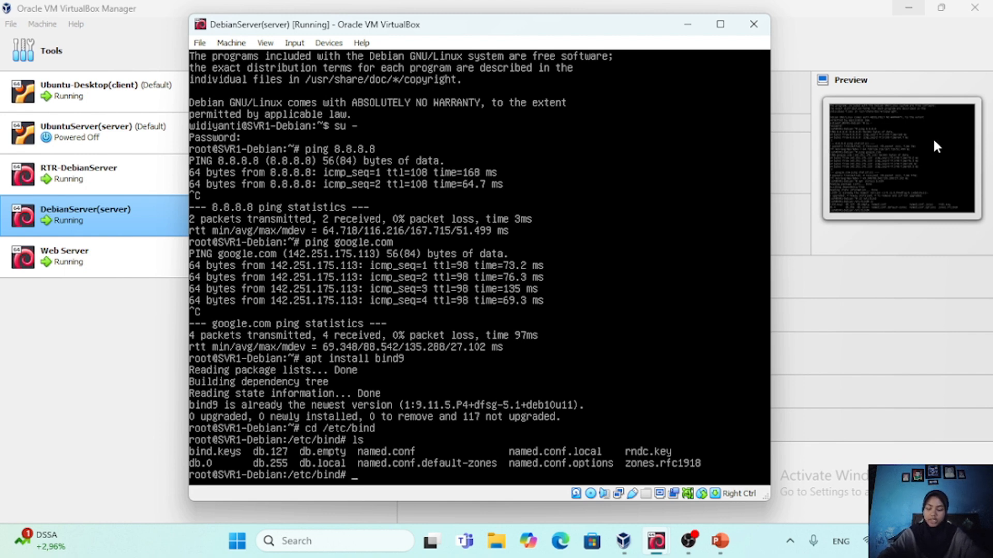
pyautogui.write('nano named.conf.local')
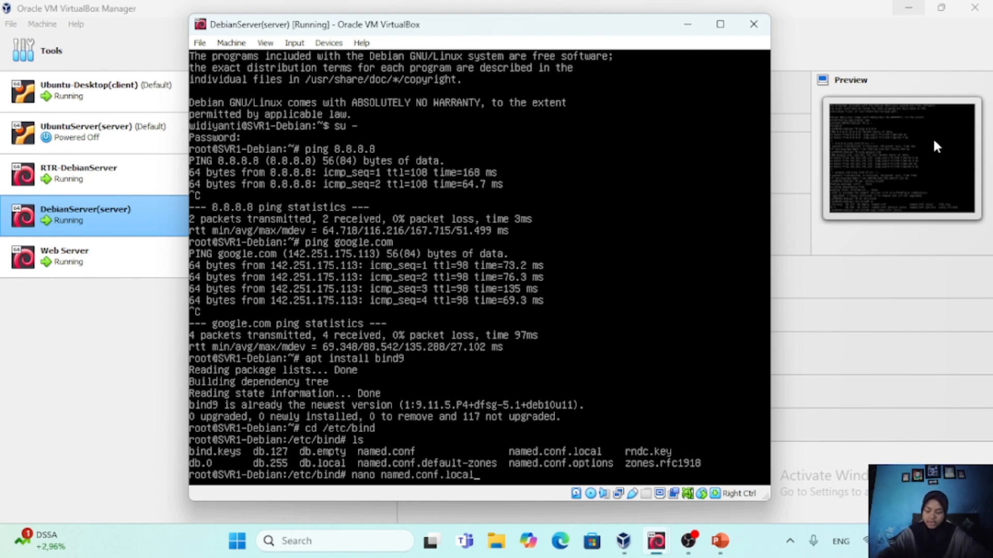
pyautogui.press('Return')
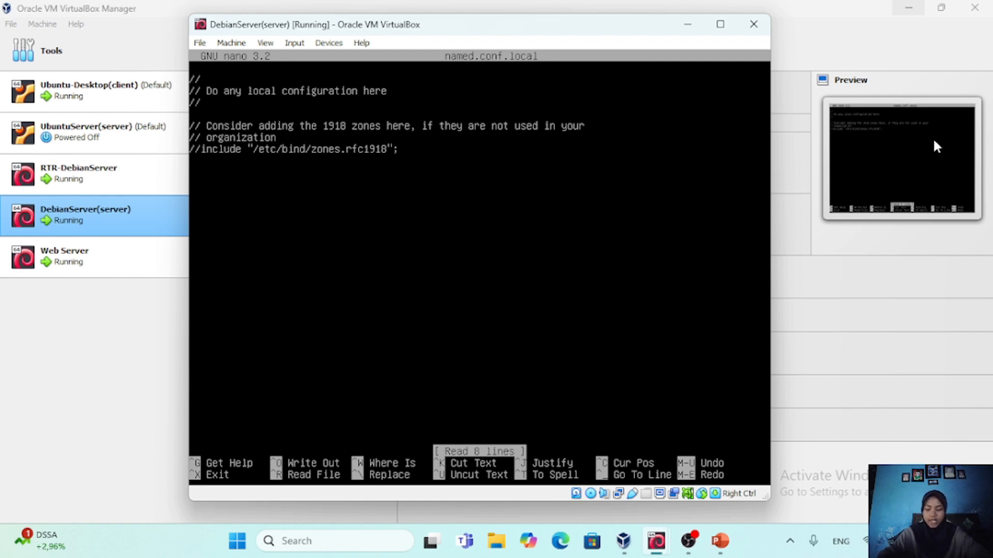
# Start a zone block for 'widiyanti.com' with an opening brace below the commented include line in named.conf.local
pyautogui.press('Down')
pyautogui.press('Down')
pyautogui.press('Down')
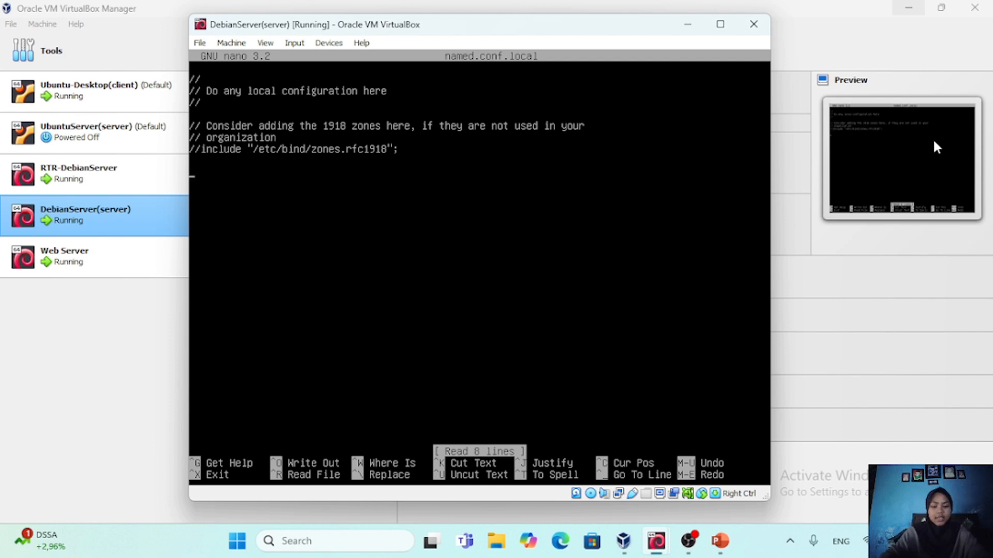
pyautogui.press('Return')
pyautogui.write('zone')
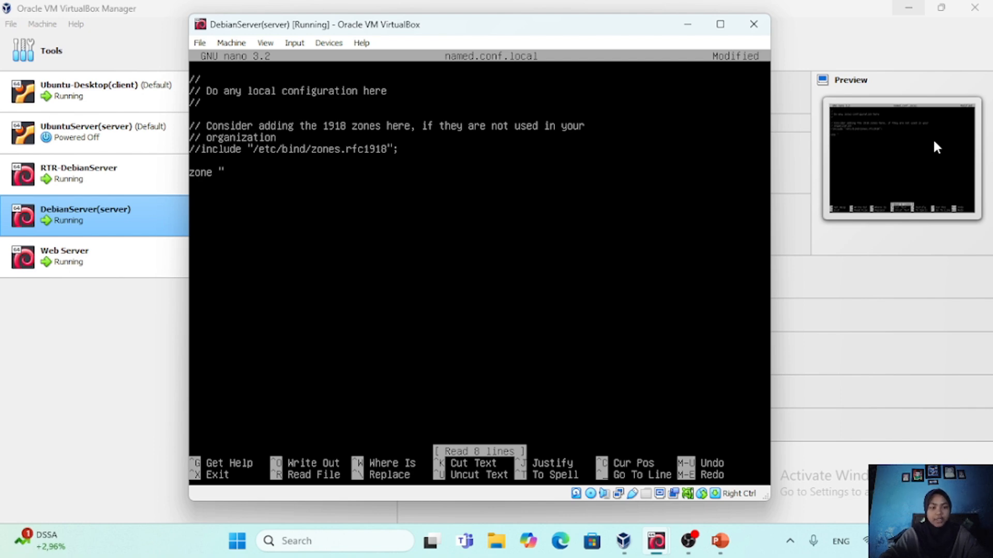
pyautogui.write('"widiy')
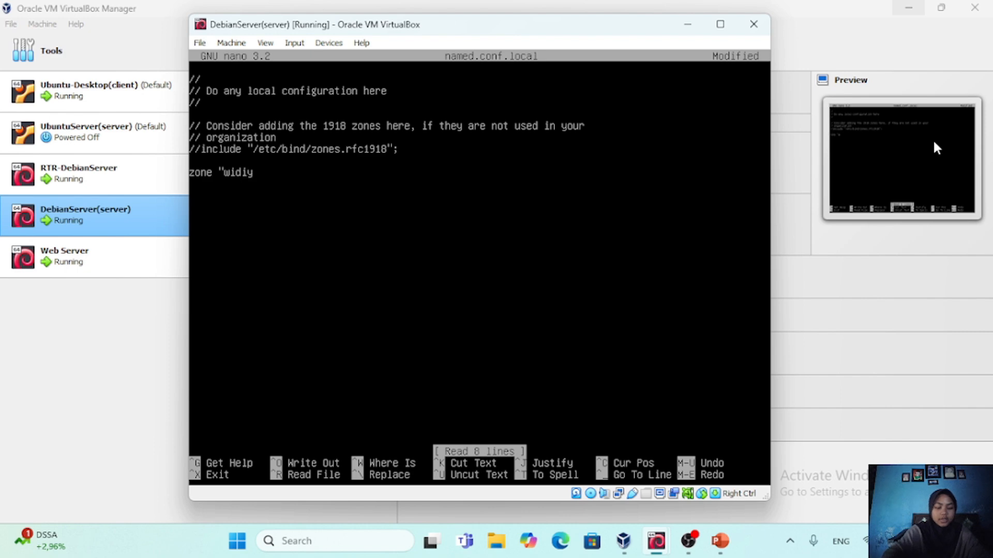
pyautogui.write('anti.')
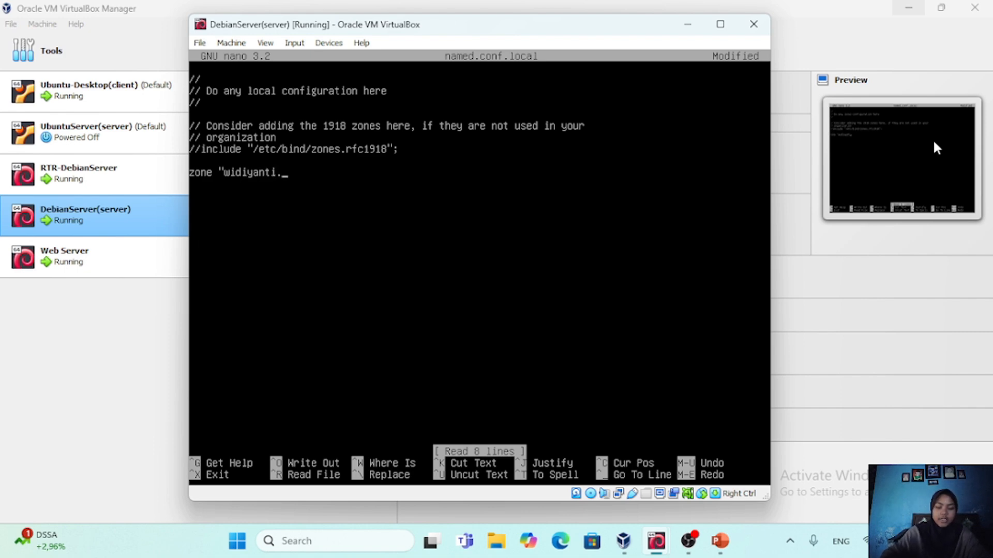
pyautogui.write('com')
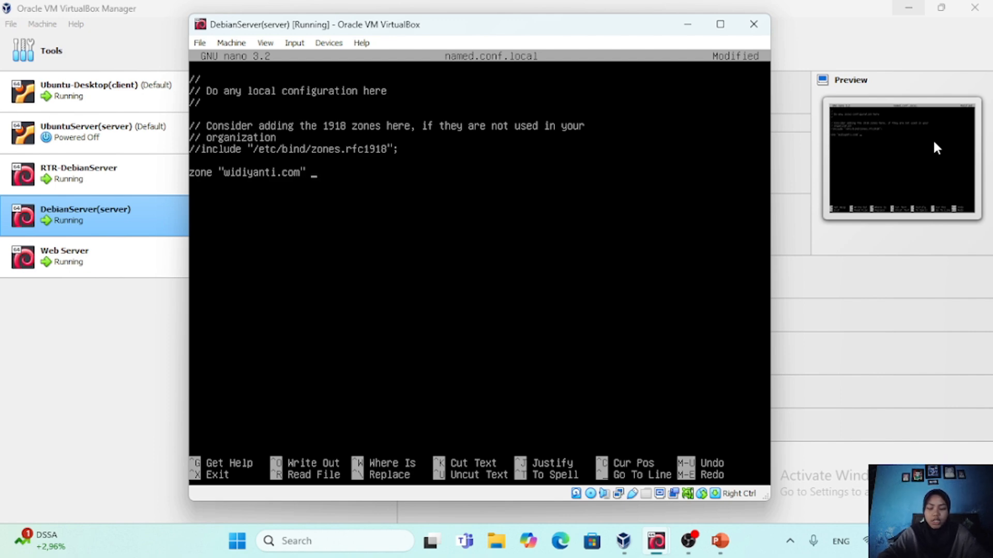
pyautogui.write('" {')
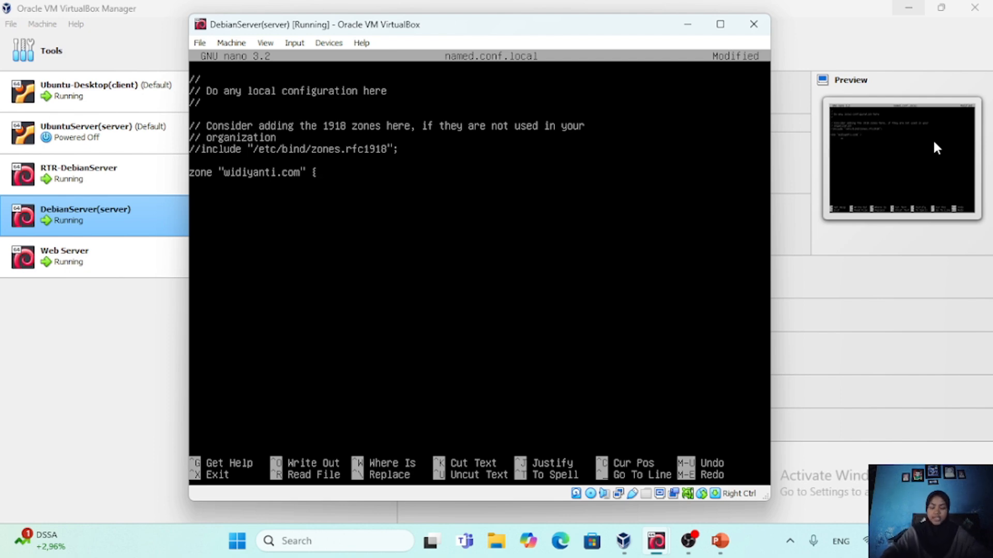
# Add an indented 'type master;' line inside the widiyanti.com zone block
pyautogui.press('Return')
pyautogui.press('Tab')
pyautogui.write('type master')
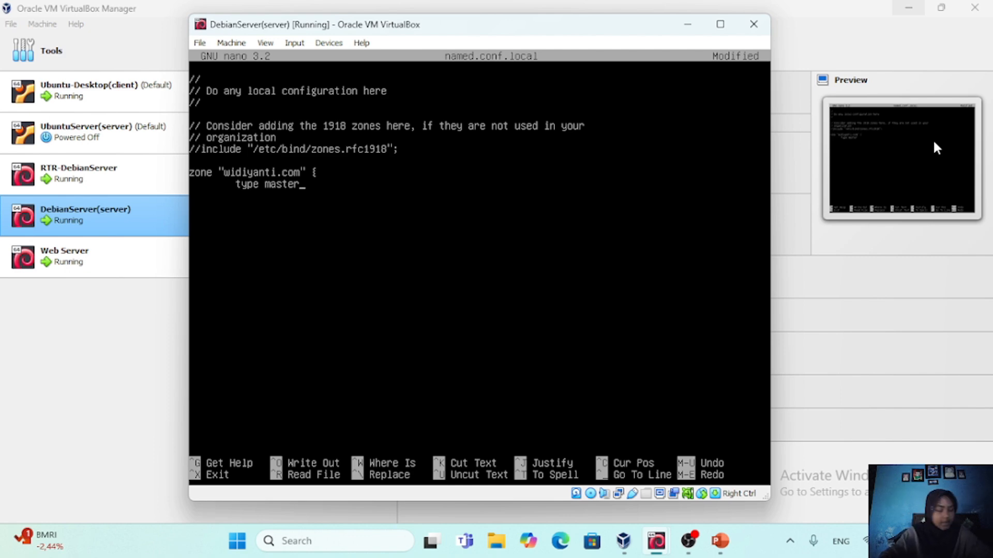
pyautogui.write(';')
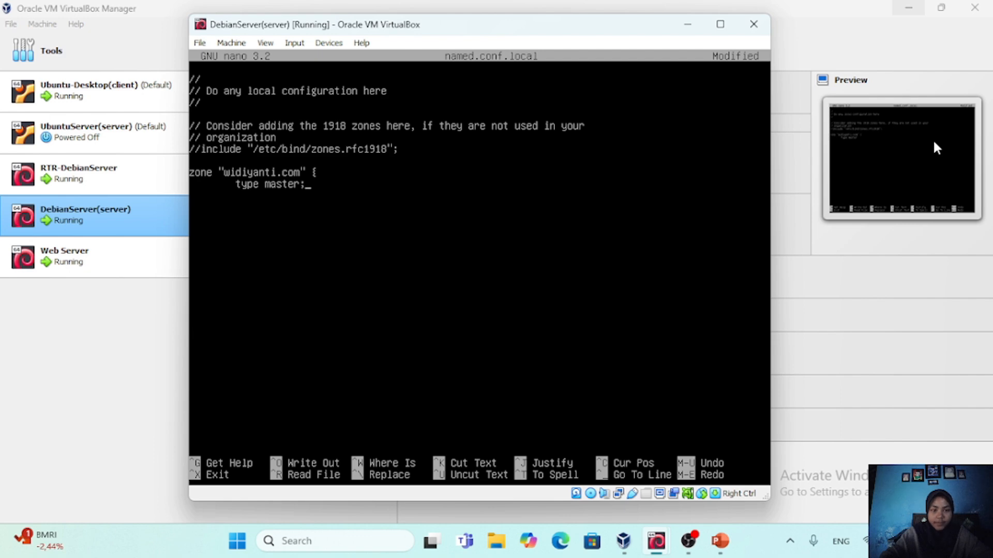
# Set the forward zone's file to /etc/bind/db.widiyanti on an indented line and close the block with a brace and semicolon
pyautogui.press('Return')
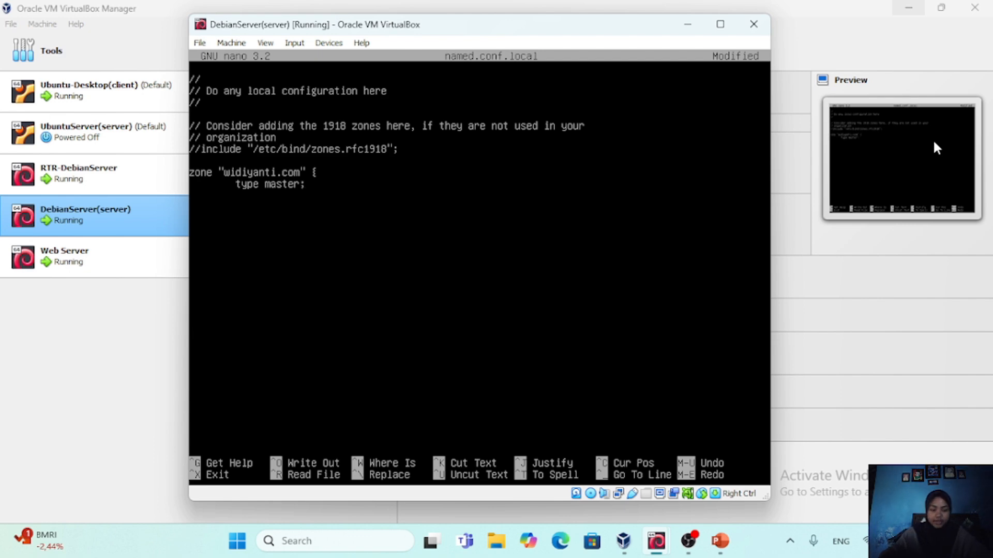
pyautogui.press('Tab')
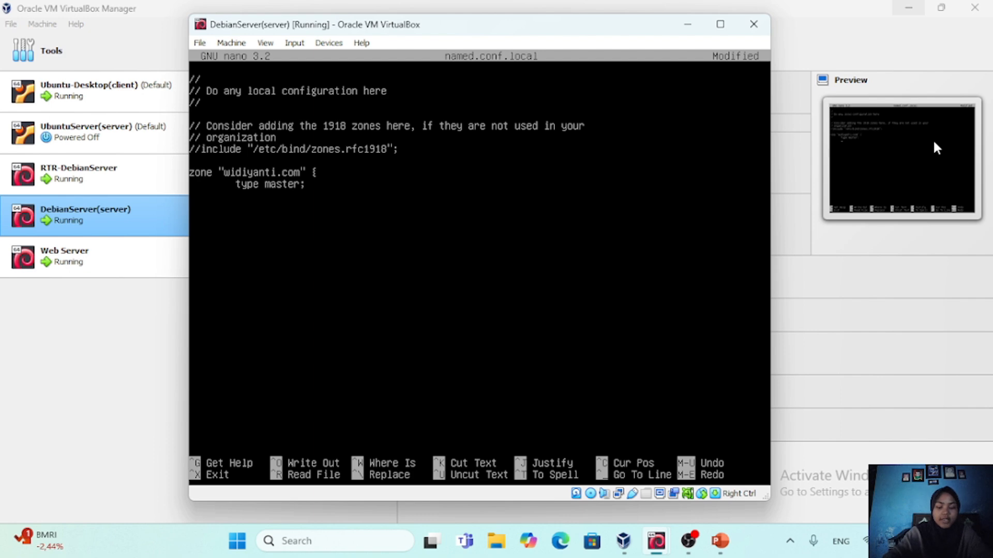
pyautogui.write('file')
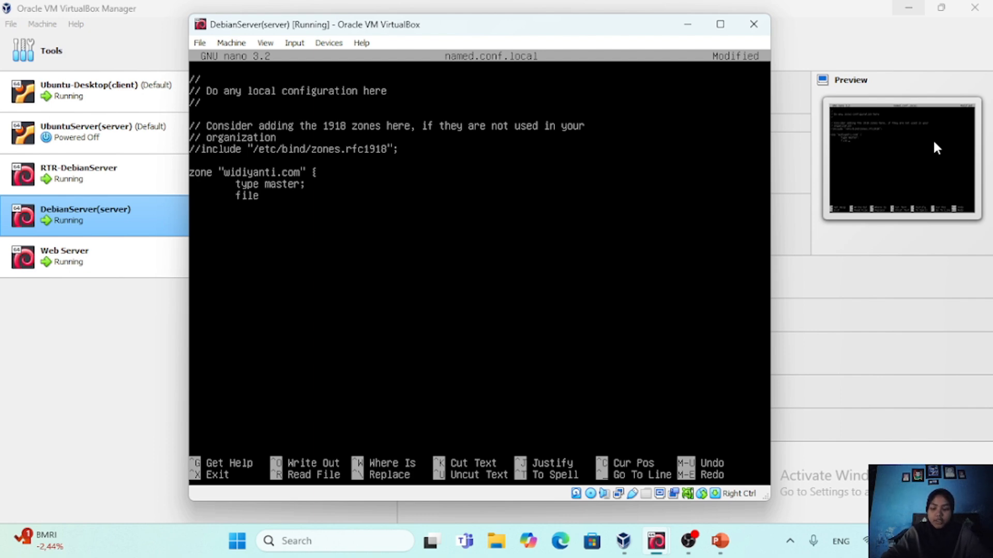
pyautogui.write(' "/e')
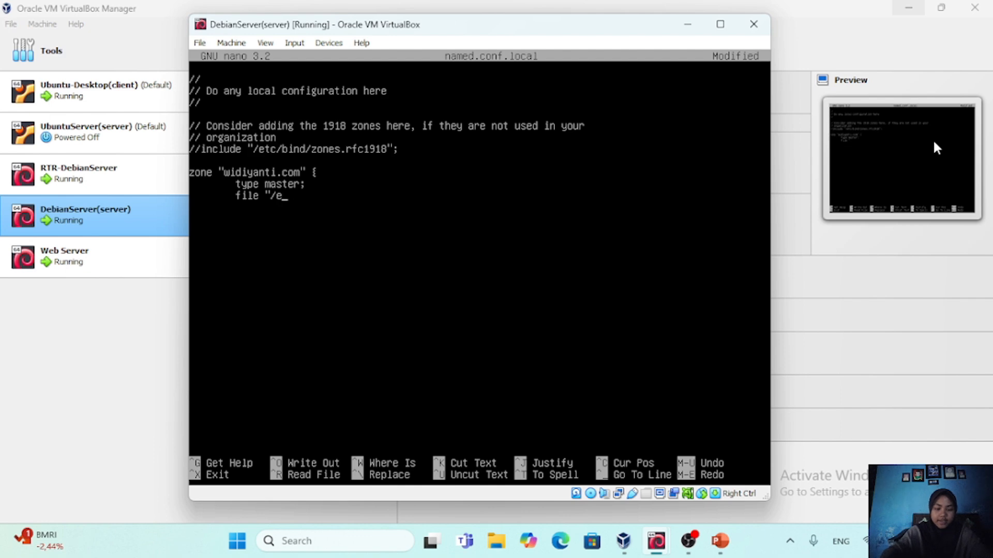
pyautogui.write('tc/bin')
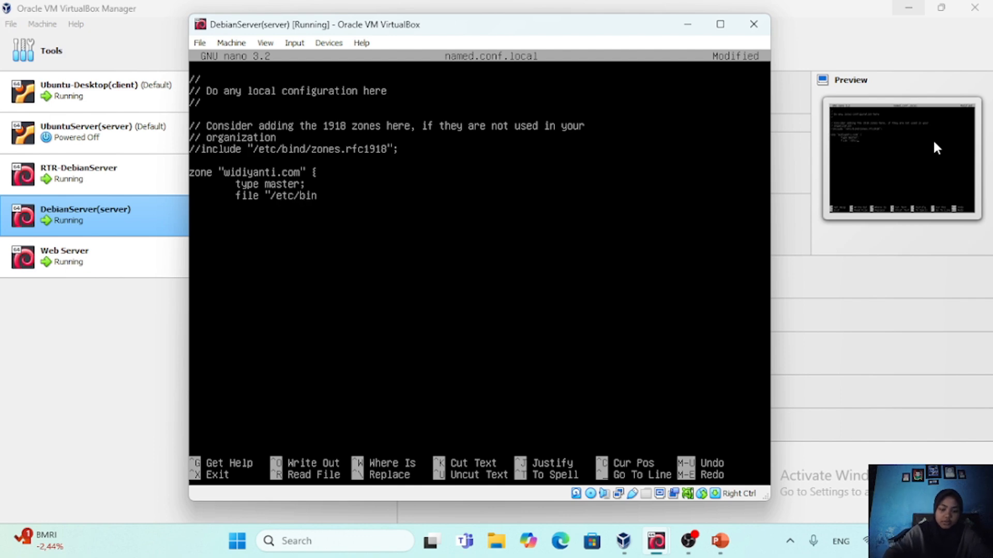
pyautogui.write('d/')
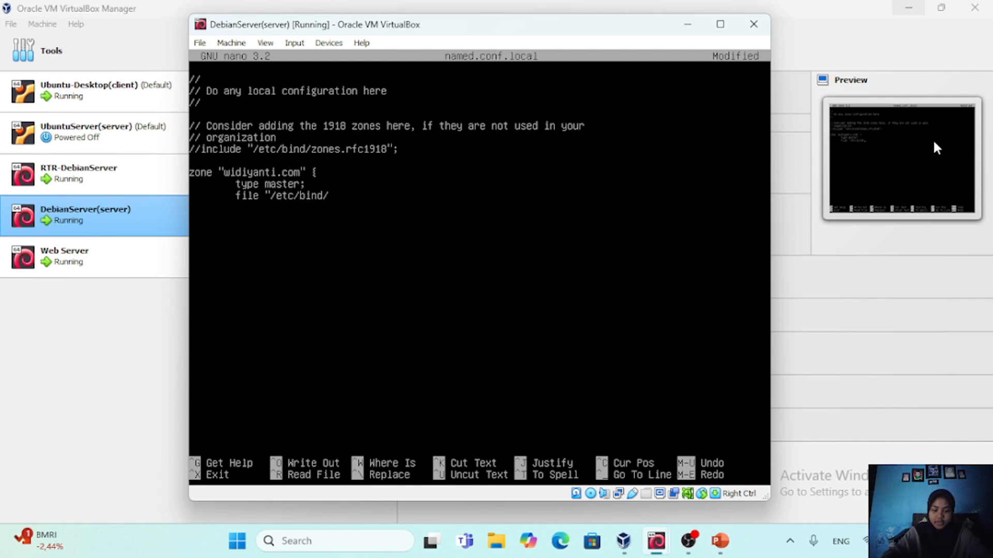
pyautogui.write('db.')
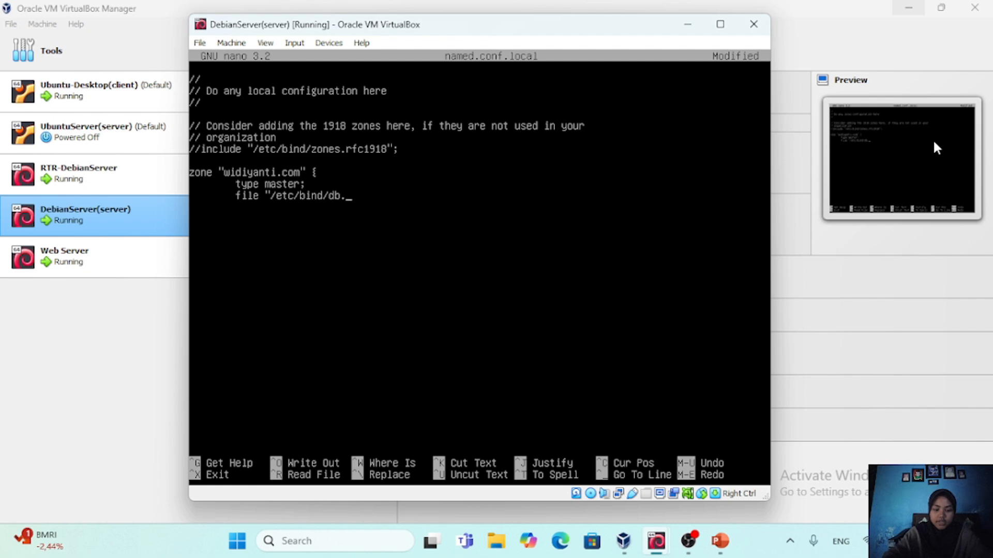
pyautogui.write('w')
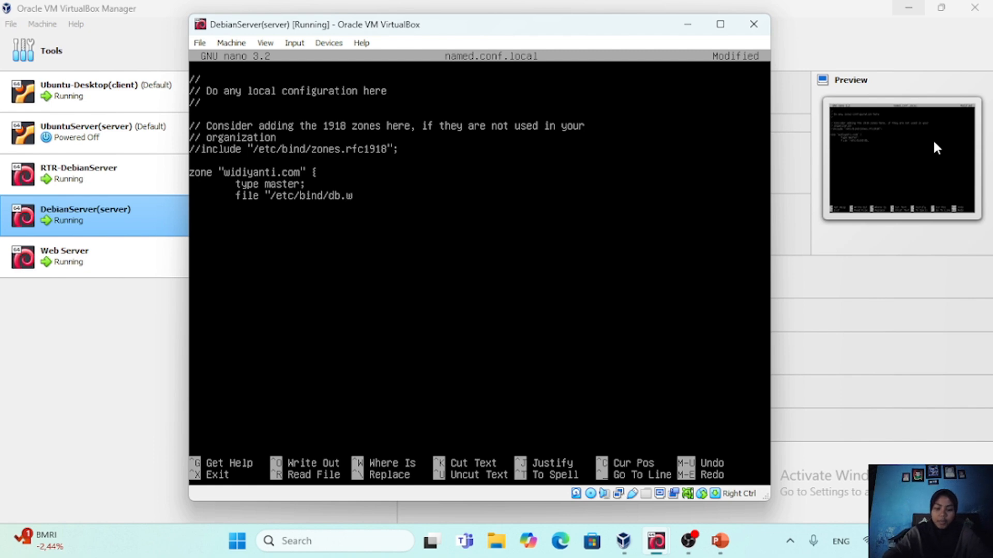
pyautogui.write('idiyanti')
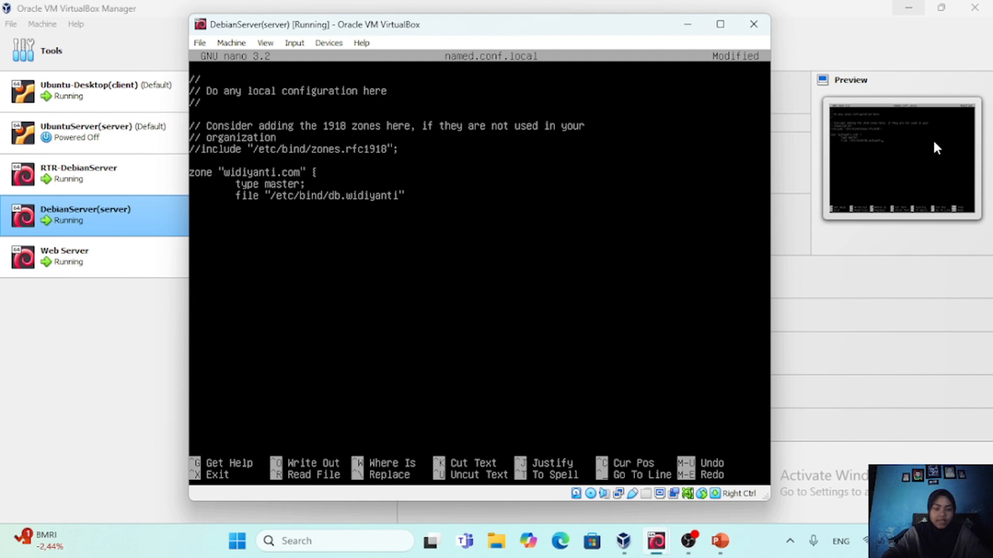
pyautogui.write('"')
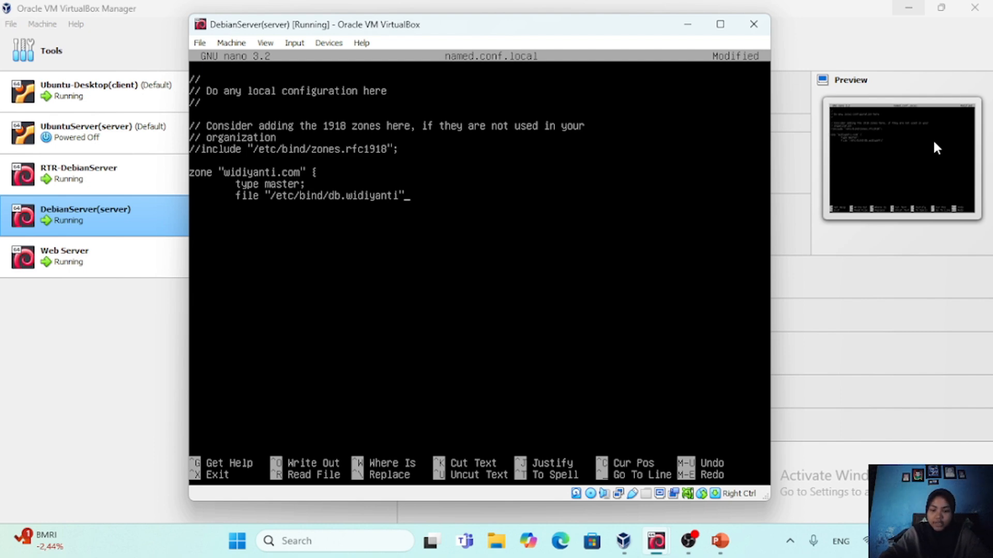
pyautogui.write(';')
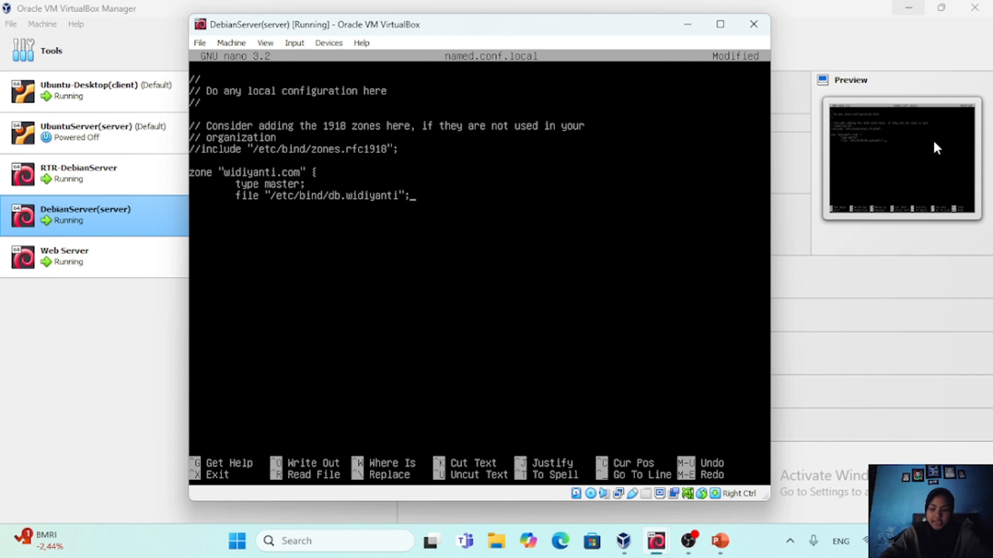
pyautogui.press('Return')
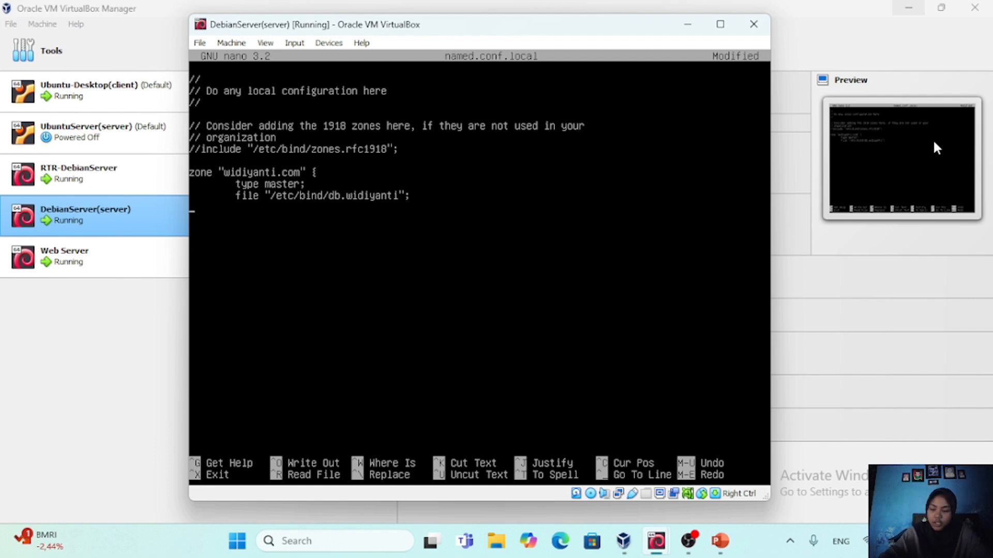
pyautogui.write('};')
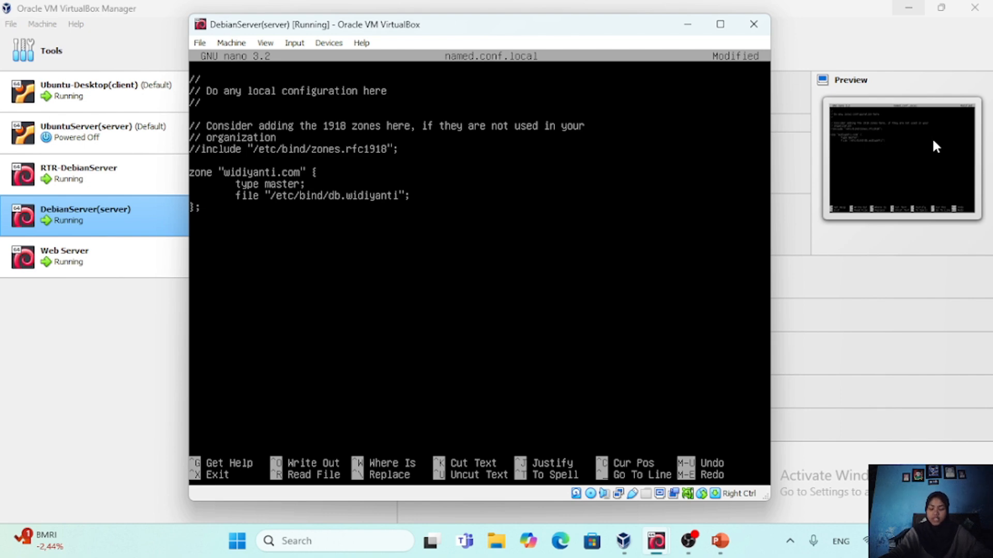
# Leave a blank line below the forward zone and add the reverse zone declaration for 10.10.10.in-addr.arpa
pyautogui.press('Return')
pyautogui.press('Return')
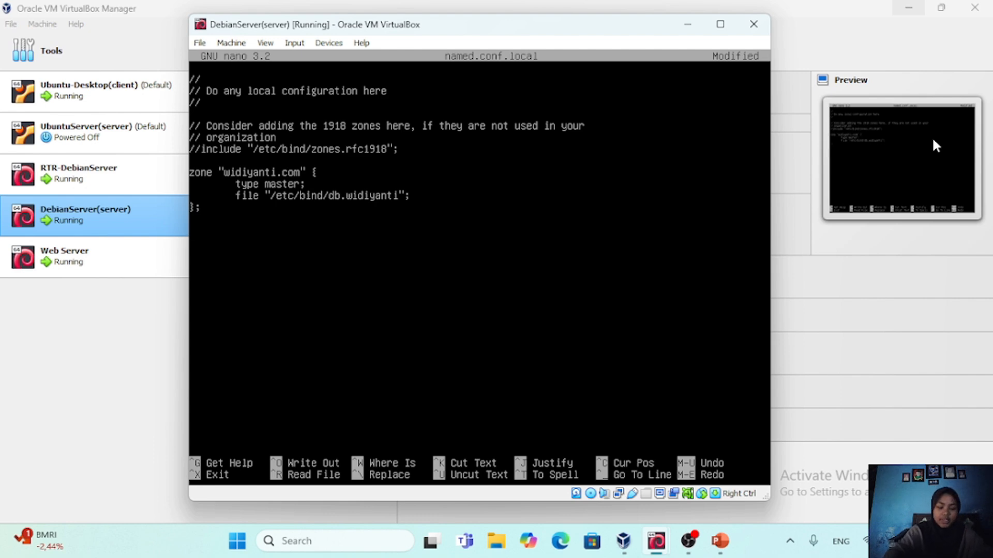
pyautogui.write('zone')
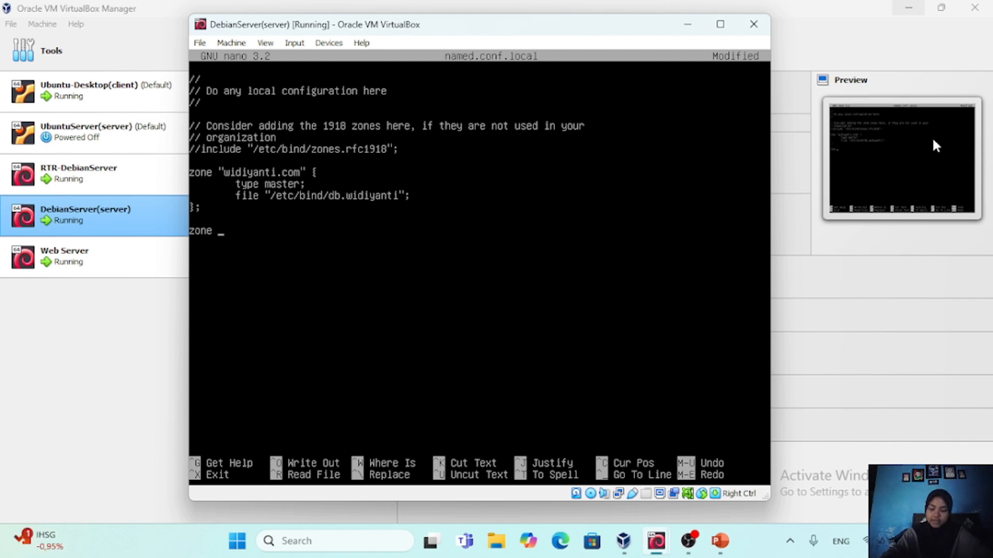
pyautogui.write(' "')
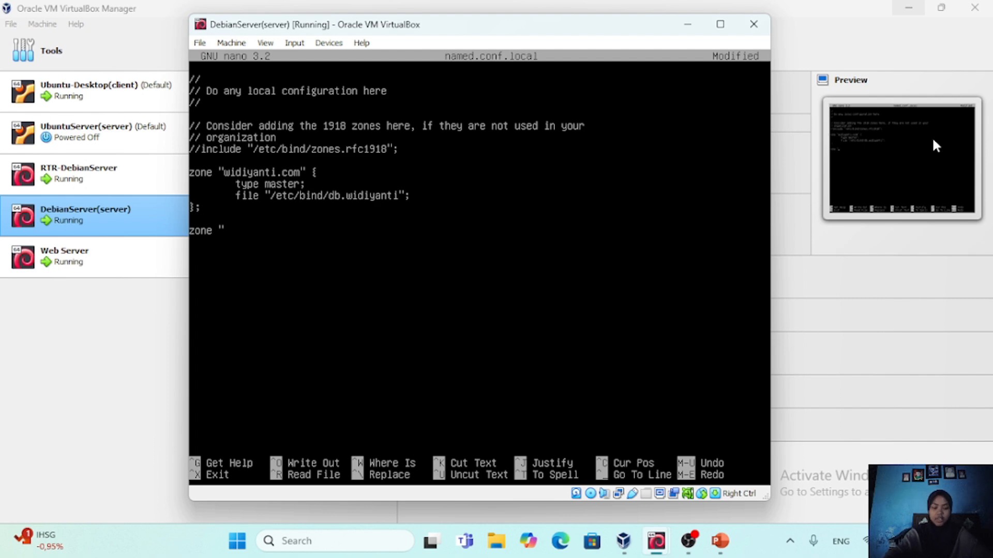
pyautogui.write('10.10.10')
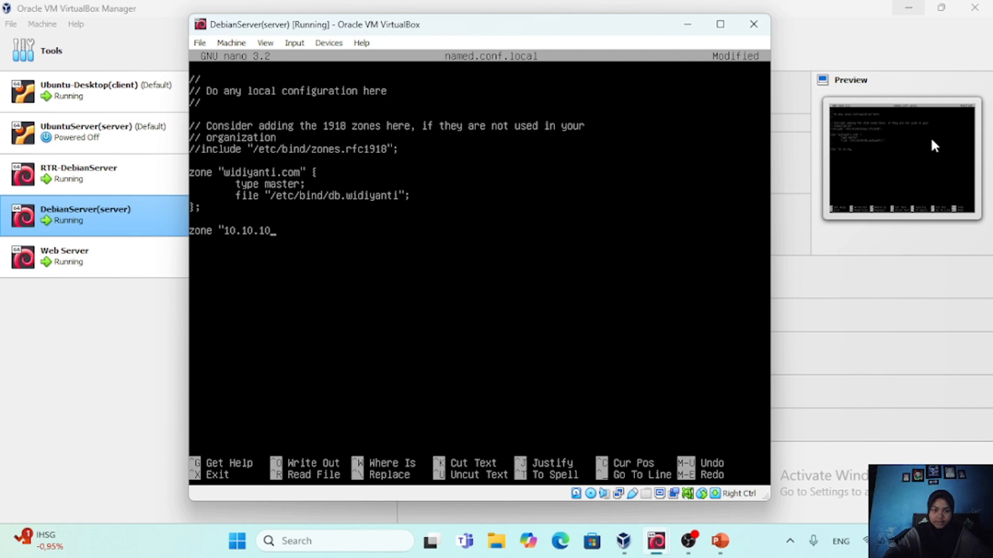
pyautogui.write('.')
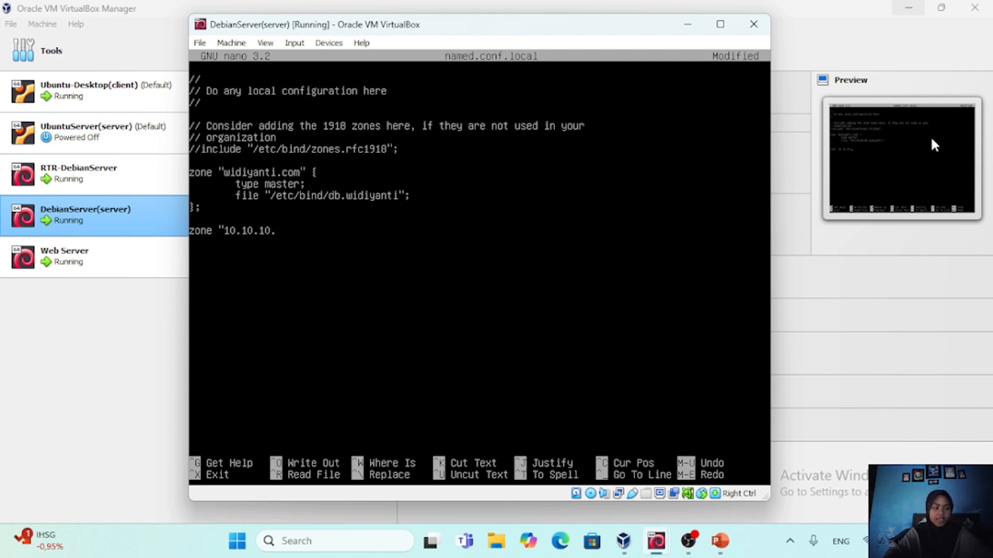
pyautogui.write('in-addr')
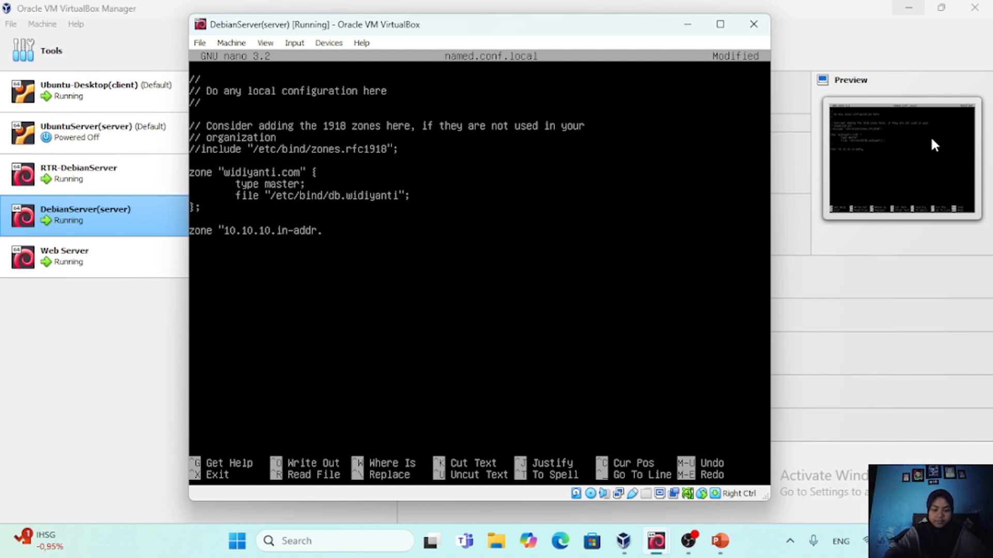
pyautogui.write('.arpa')
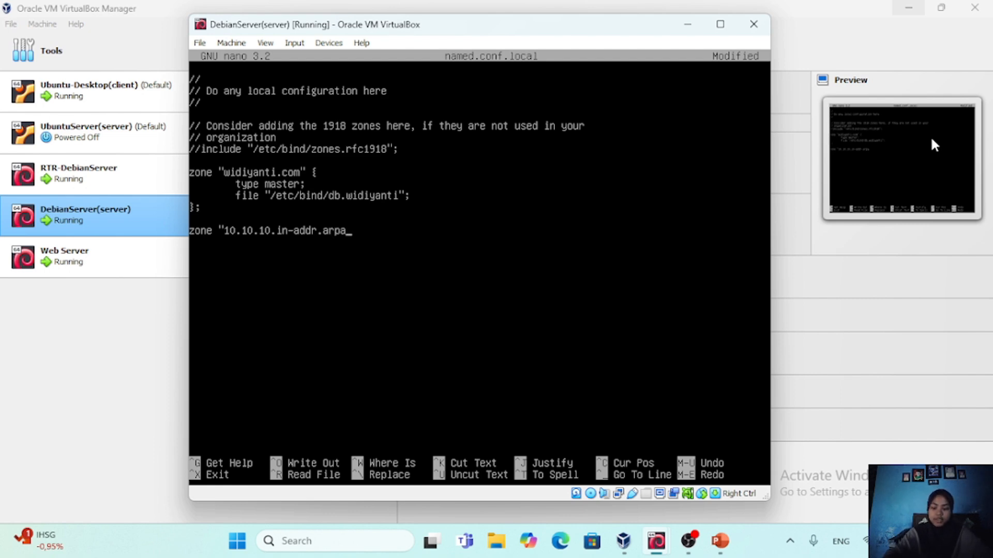
pyautogui.write('"')
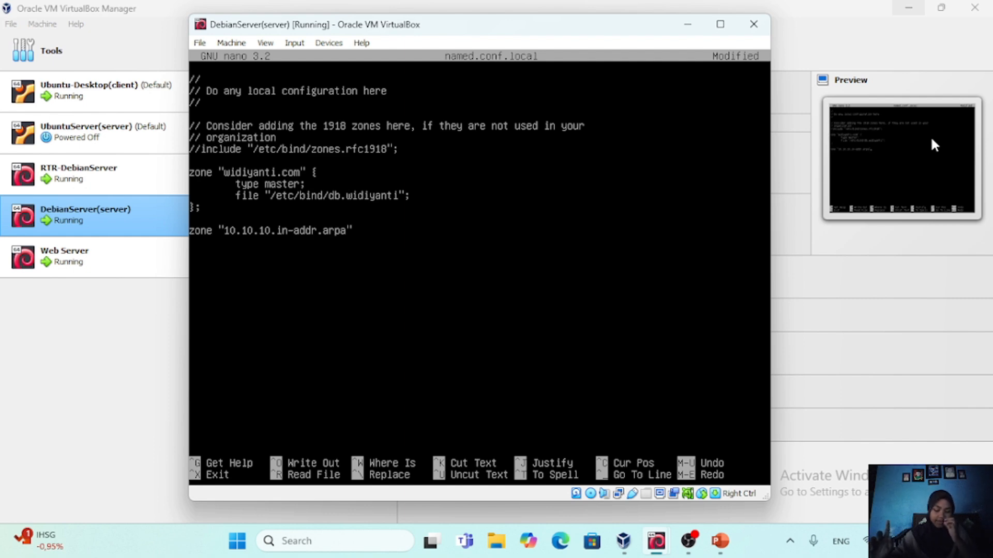
# Add an indented 'type master;' line under the 10.10.10.in-addr.arpa zone declaration
pyautogui.press('Return')
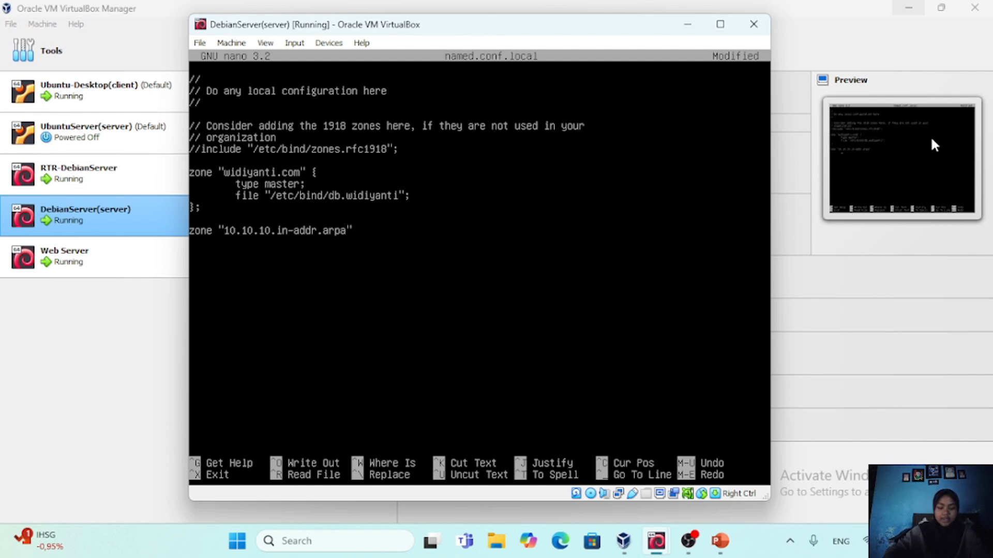
pyautogui.press('Tab')
pyautogui.write('type master')
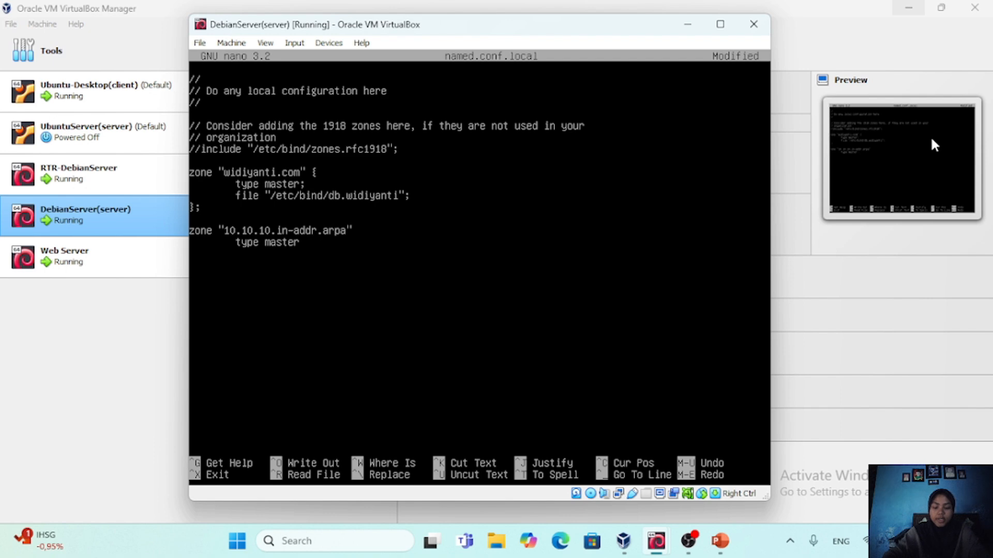
pyautogui.write(';')
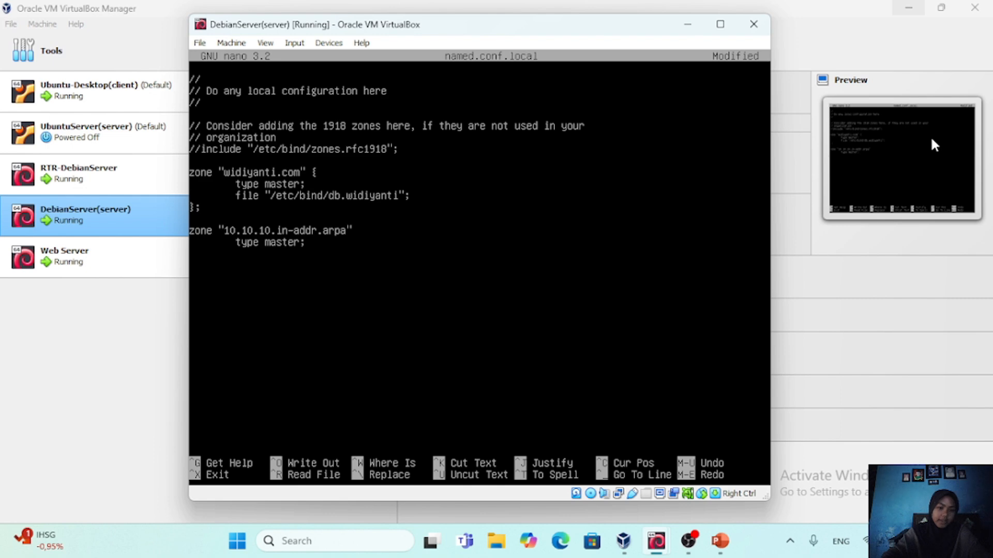
# Set the reverse zone's file to /etc/bind/db.10 on an indented line and close the block with a brace and semicolon
pyautogui.write('file "')
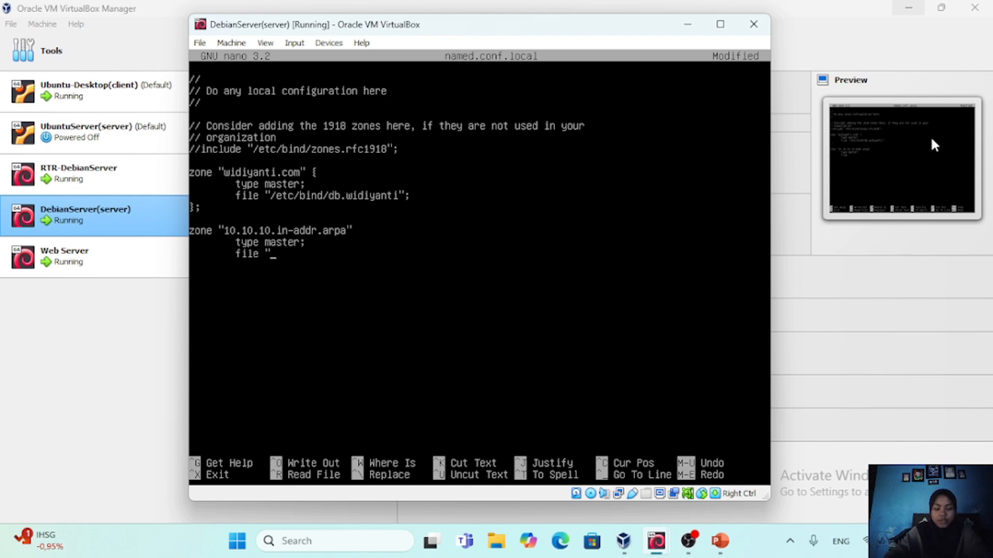
pyautogui.write('/etc')
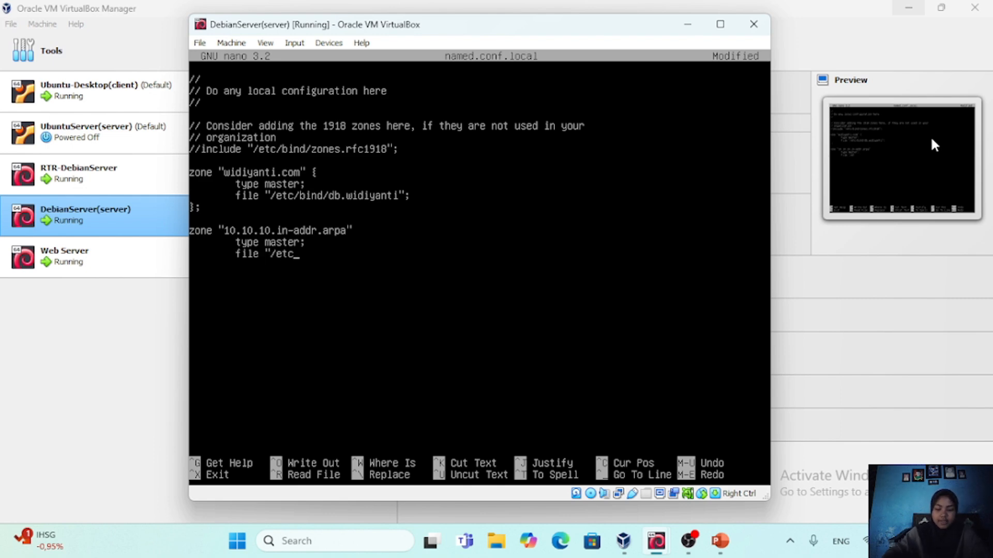
pyautogui.write('/bind/')
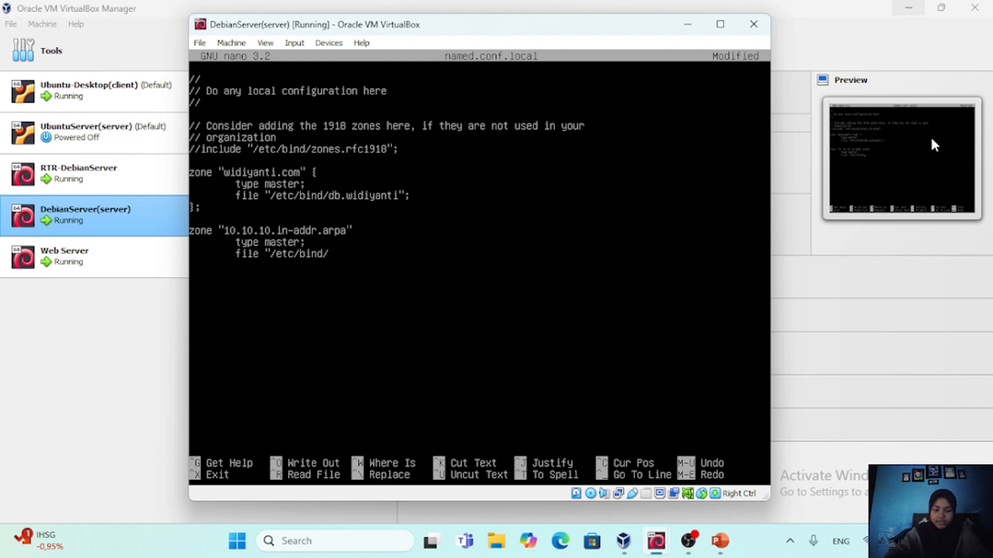
pyautogui.write('db.')
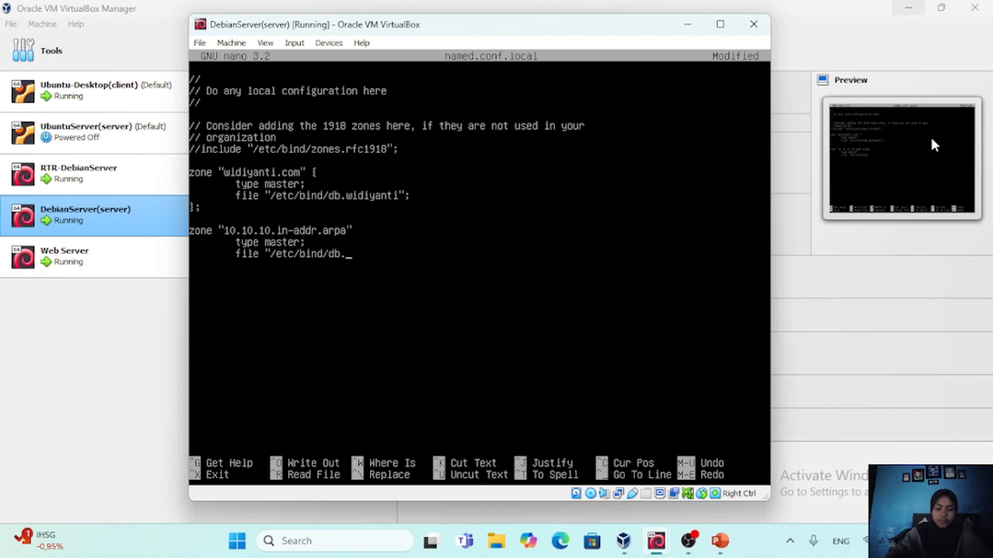
pyautogui.write('10')
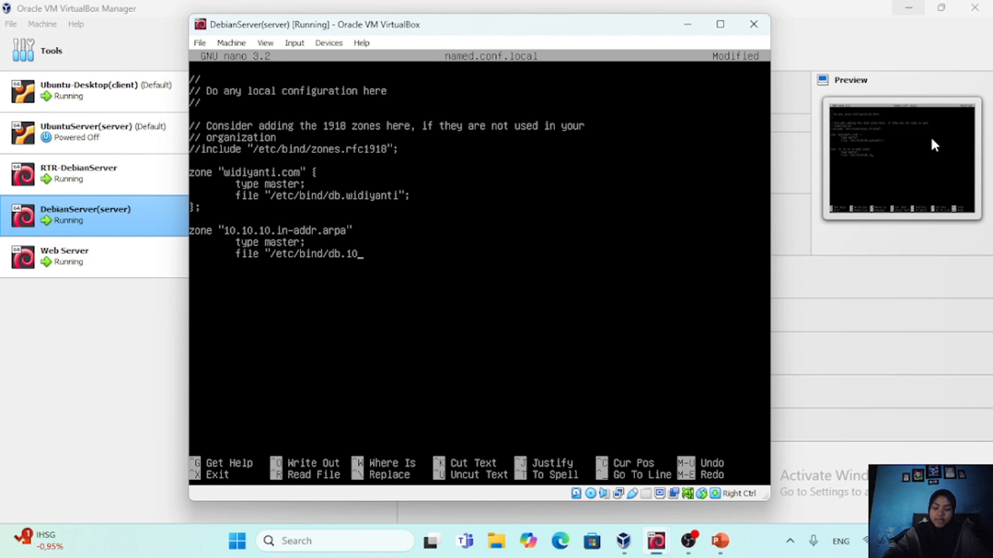
pyautogui.write('"; ')
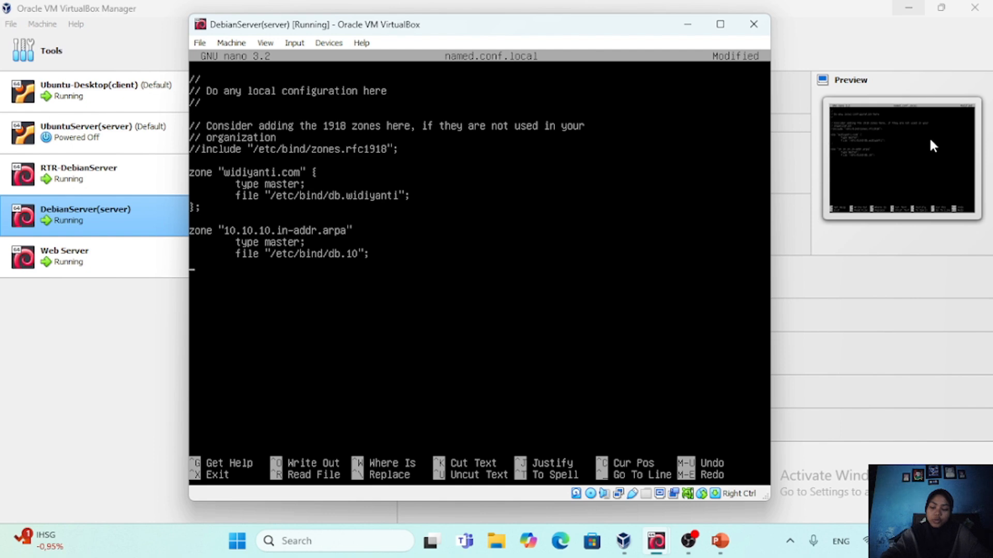
pyautogui.write('};')
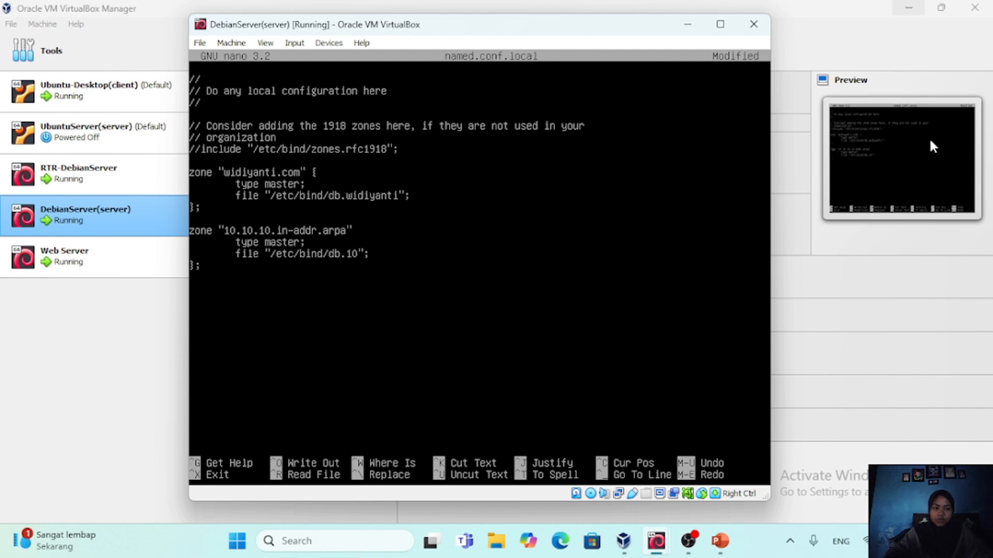
# Add the missing opening brace after the zone name "10.10.10.in-addr.arpa"
pyautogui.press('Right')
pyautogui.press('Right')
pyautogui.press('Right')
pyautogui.press('Right')
pyautogui.press('Right')
pyautogui.press('Right')
pyautogui.press('Right')
pyautogui.press('Right')
pyautogui.press('Right')
pyautogui.press('Right')
pyautogui.press('Right')
pyautogui.press('Right')
pyautogui.press('Right')
pyautogui.press('Right')
pyautogui.press('Right')
pyautogui.press('Right')
pyautogui.press('Right')
pyautogui.press('Right')
pyautogui.press('Right')
pyautogui.press('Right')
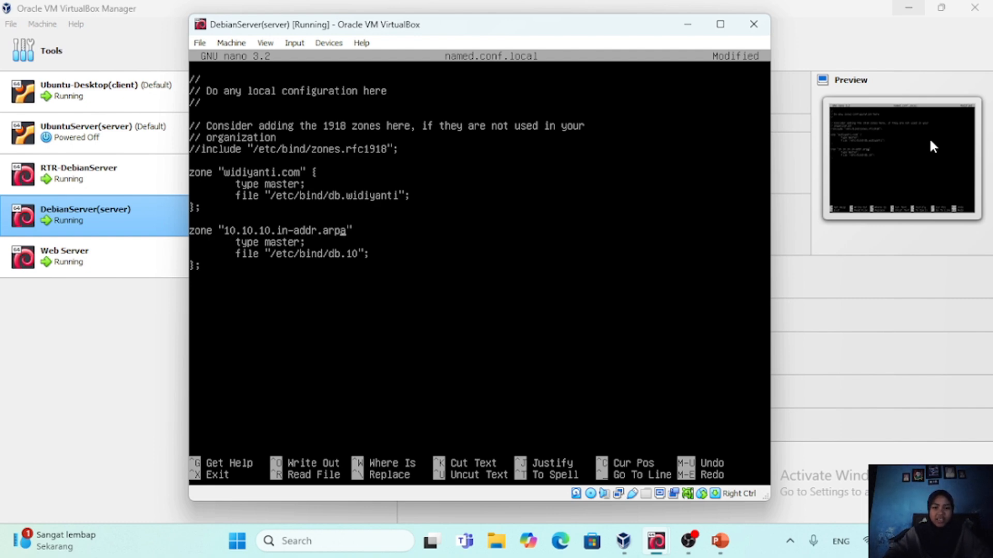
pyautogui.press('Right')
pyautogui.press('Right')
pyautogui.write('{')
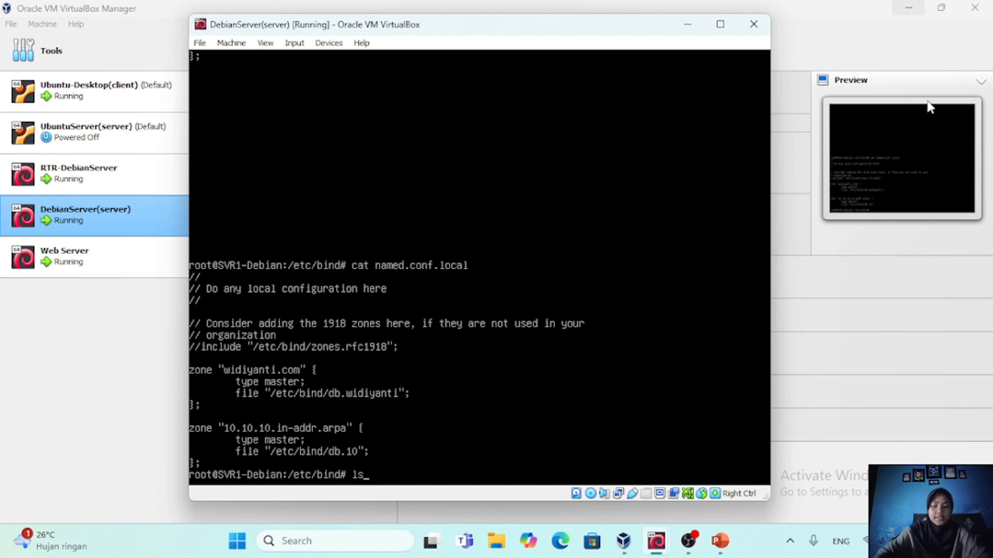
# List the files in /etc/bind and copy db.local to db.widiyanti
pyautogui.press('Return')
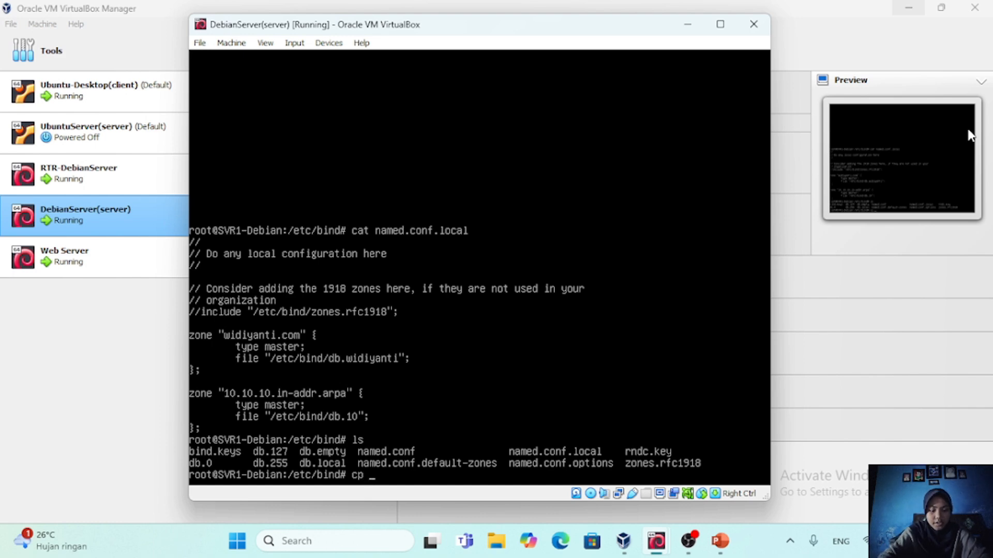
pyautogui.write('db.')
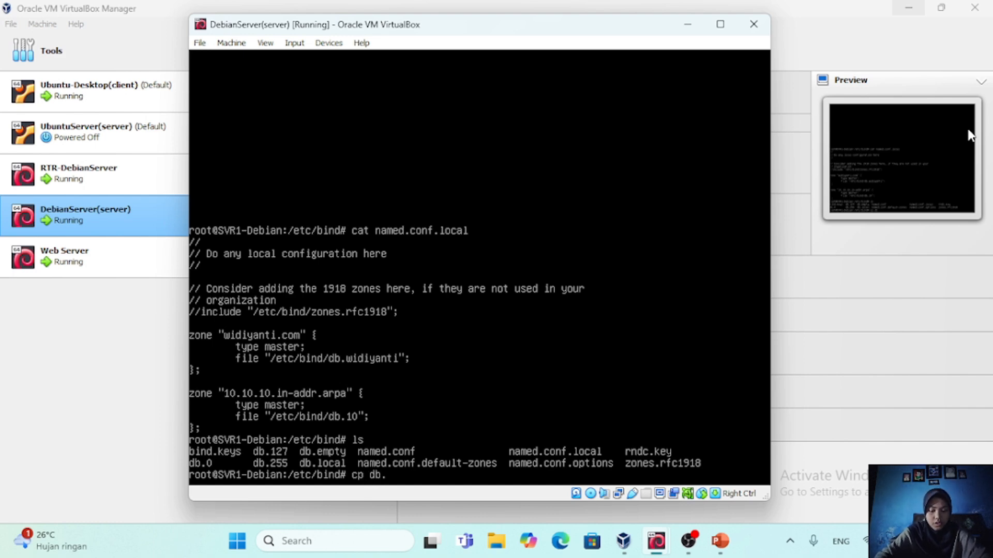
pyautogui.write('local')
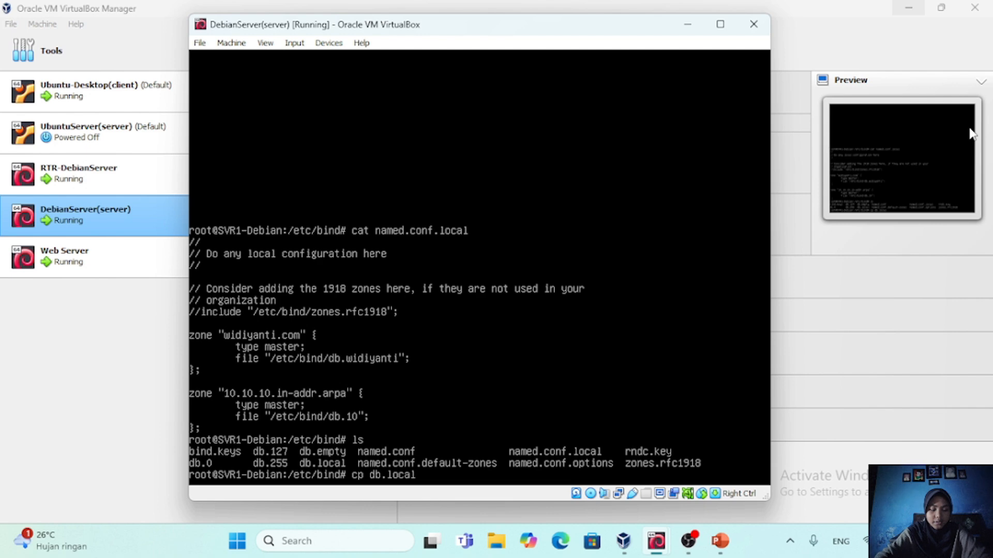
pyautogui.write(' db')
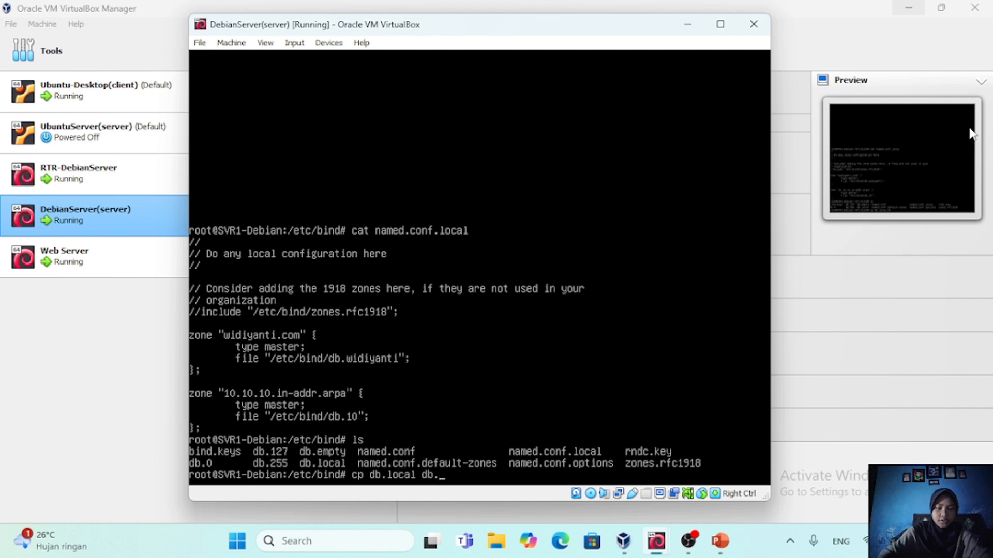
pyautogui.write('.widi')
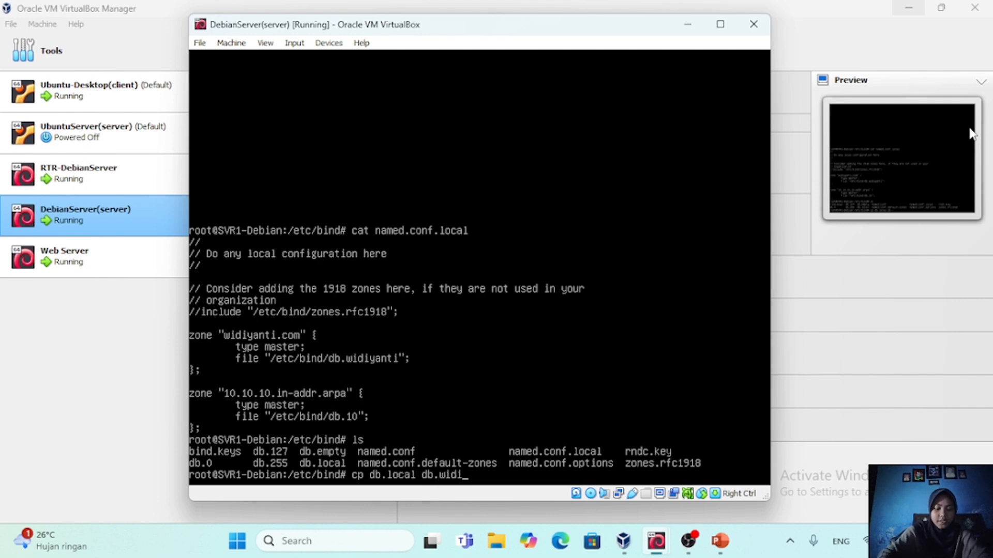
pyautogui.write('yanti')
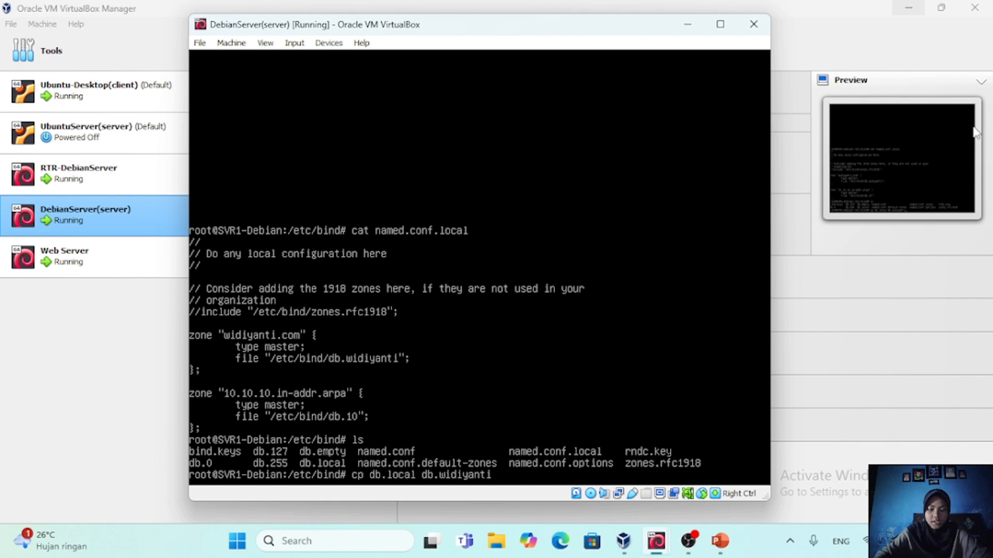
pyautogui.press('Return')
# List the directory again and open db.widiyanti in nano for editing
pyautogui.write('ls')
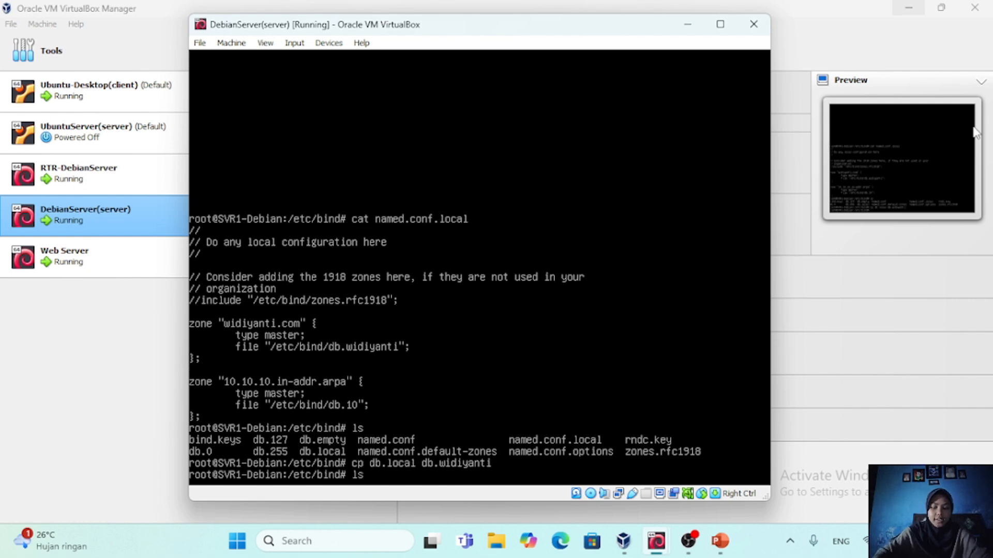
pyautogui.press('Return')
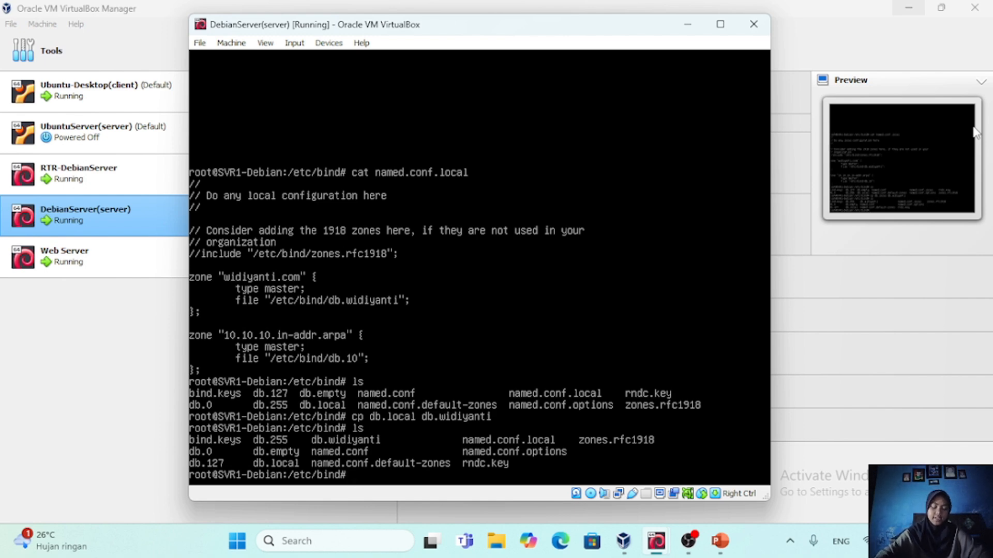
pyautogui.write('nano db.widiyanti')
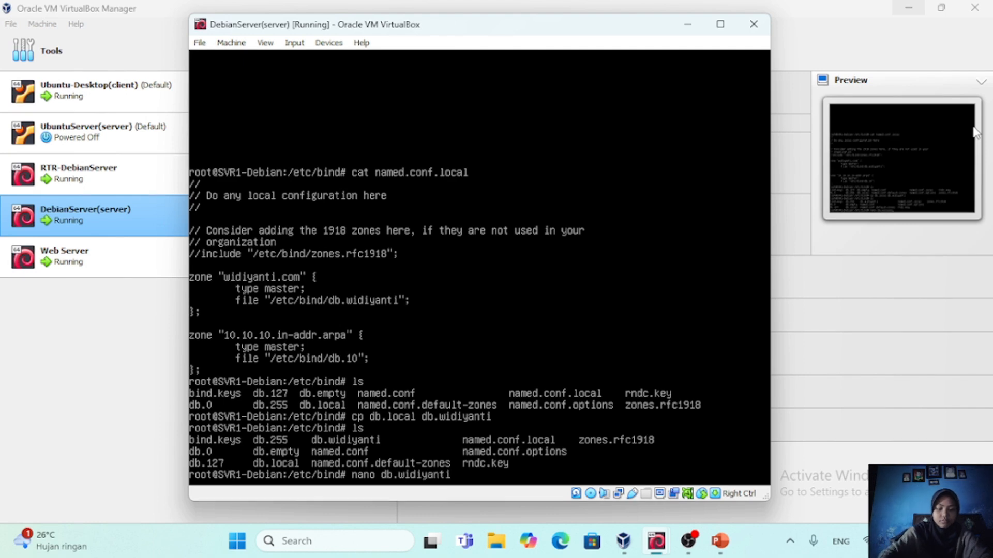
pyautogui.press('Return')
pyautogui.hotkey('ctrl', 'j')
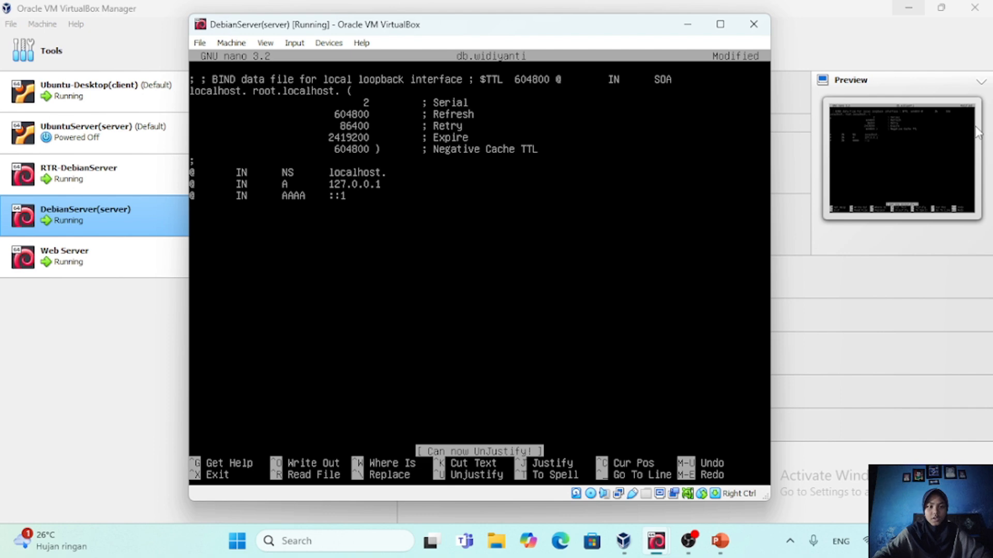
pyautogui.press('Up')
pyautogui.press('Up')
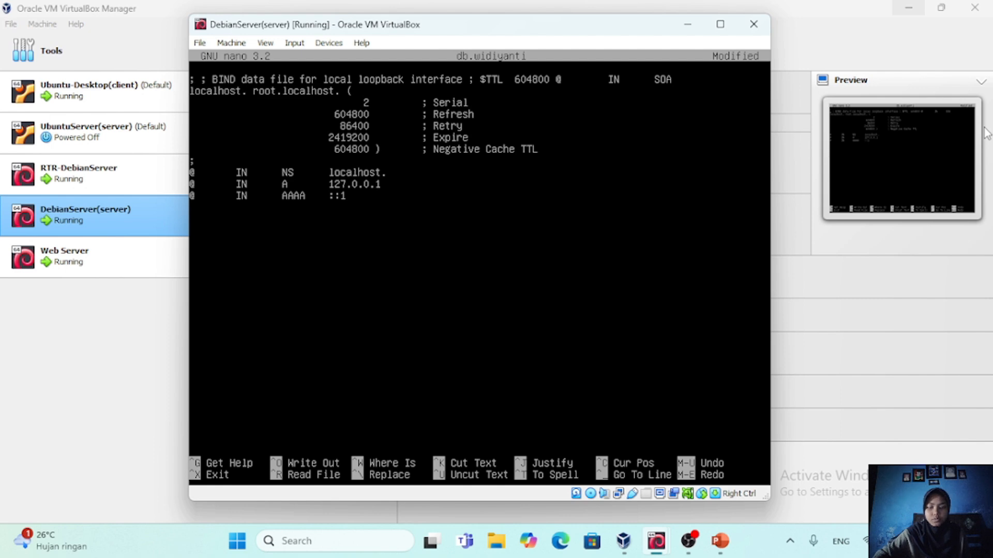
pyautogui.press('Return')
pyautogui.press('Up')
pyautogui.press('Right')
pyautogui.press('Right')
pyautogui.press('Return')
pyautogui.press('Down')
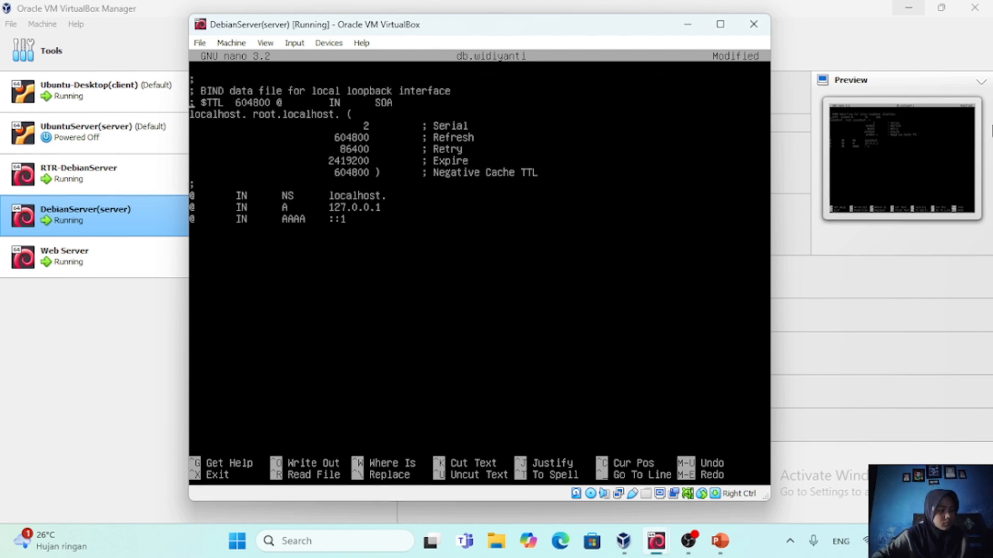
pyautogui.hotkey('alt', 'u')
pyautogui.hotkey('alt', 'u')
pyautogui.hotkey('alt', 'u')
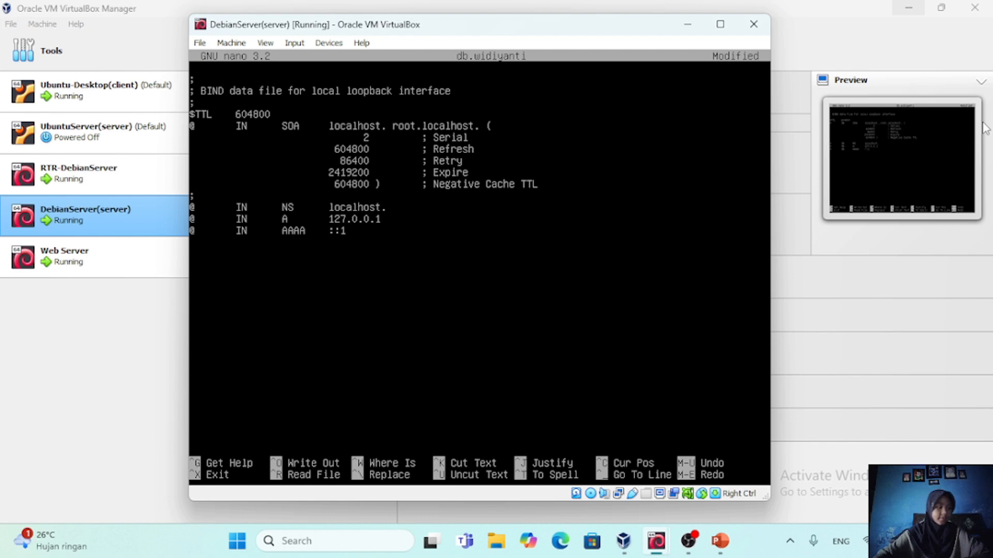
# Replace localhost with widiyanti.com as the primary server name in the SOA record, keeping the trailing dot
pyautogui.press('BackSpace')
pyautogui.press('BackSpace')
pyautogui.press('BackSpace')
pyautogui.press('BackSpace')
pyautogui.press('BackSpace')
pyautogui.press('BackSpace')
pyautogui.press('BackSpace')
pyautogui.press('BackSpace')
pyautogui.press('BackSpace')
pyautogui.press('BackSpace')
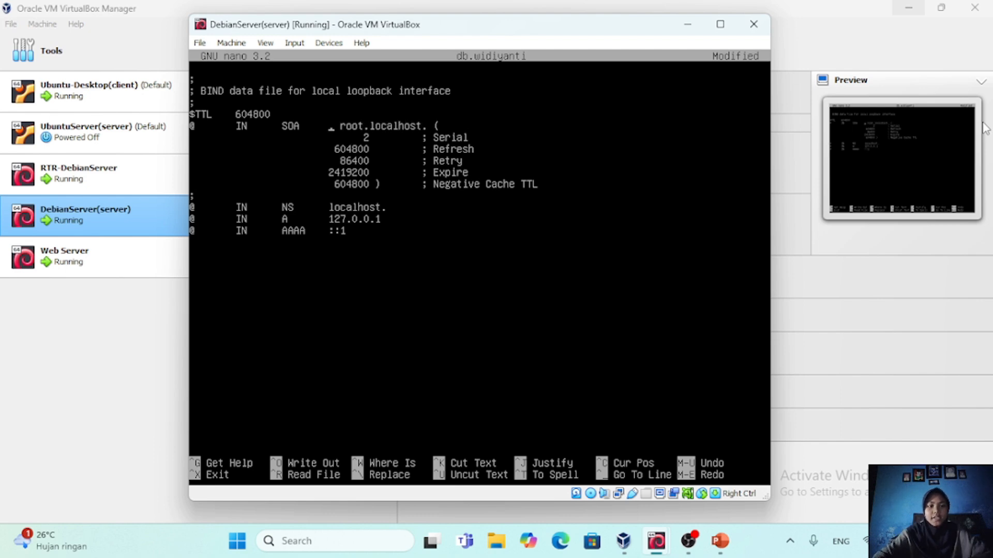
pyautogui.write('widiyan')
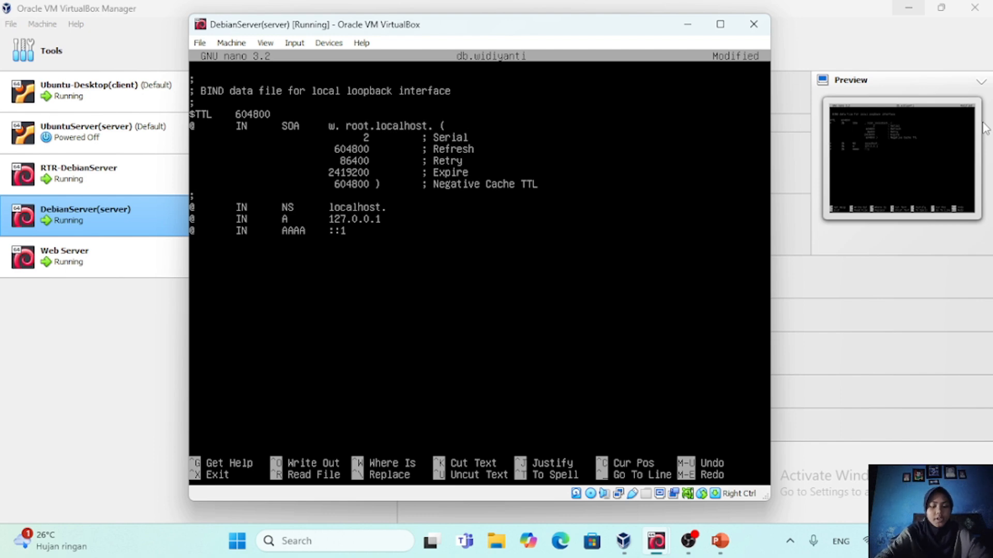
pyautogui.write('ti.com')
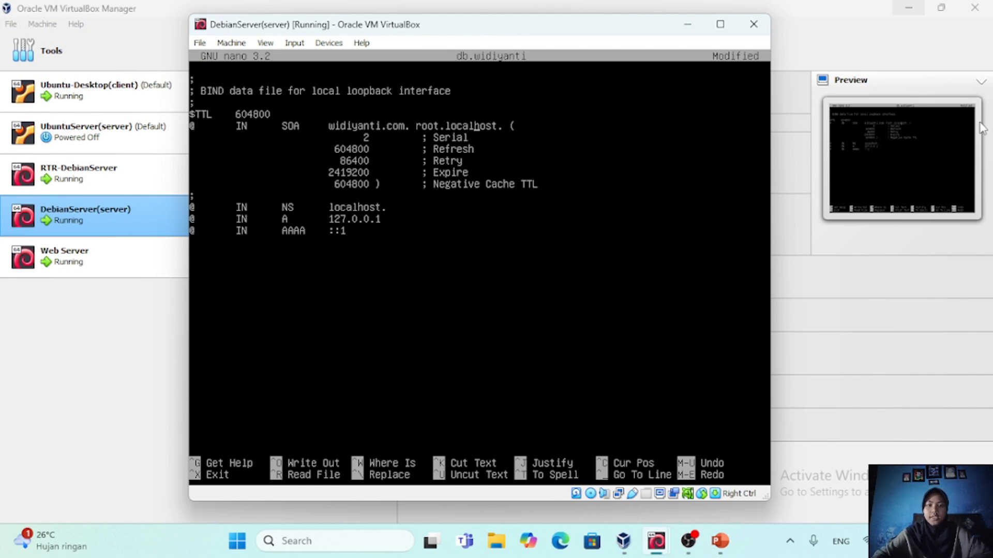
# Change the SOA record's contact from root.localhost. to root.widiyanti.com
pyautogui.press('Right')
pyautogui.press('Right')
pyautogui.press('Right')
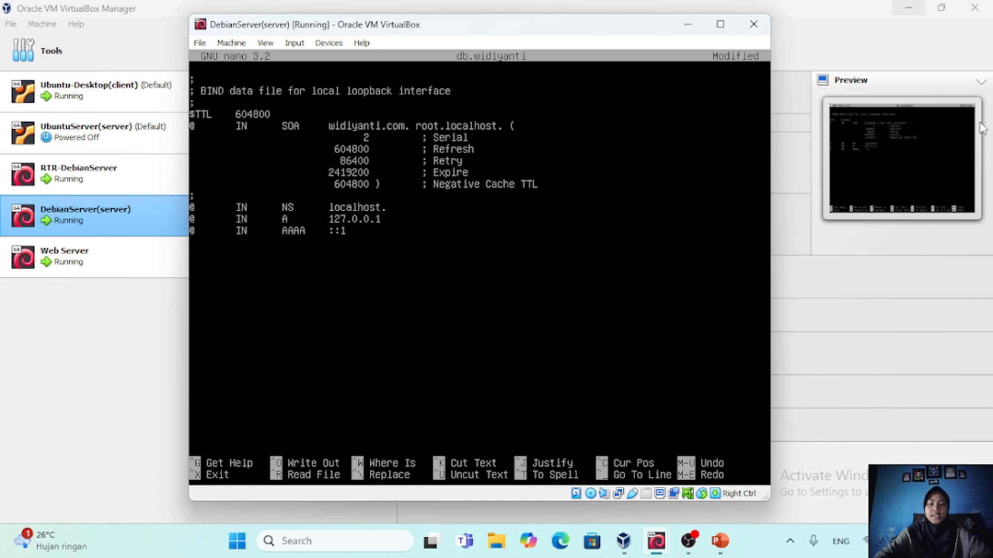
pyautogui.press('BackSpace')
pyautogui.press('BackSpace')
pyautogui.press('BackSpace')
pyautogui.press('BackSpace')
pyautogui.press('BackSpace')
pyautogui.press('BackSpace')
pyautogui.press('BackSpace')
pyautogui.press('BackSpace')
pyautogui.press('BackSpace')
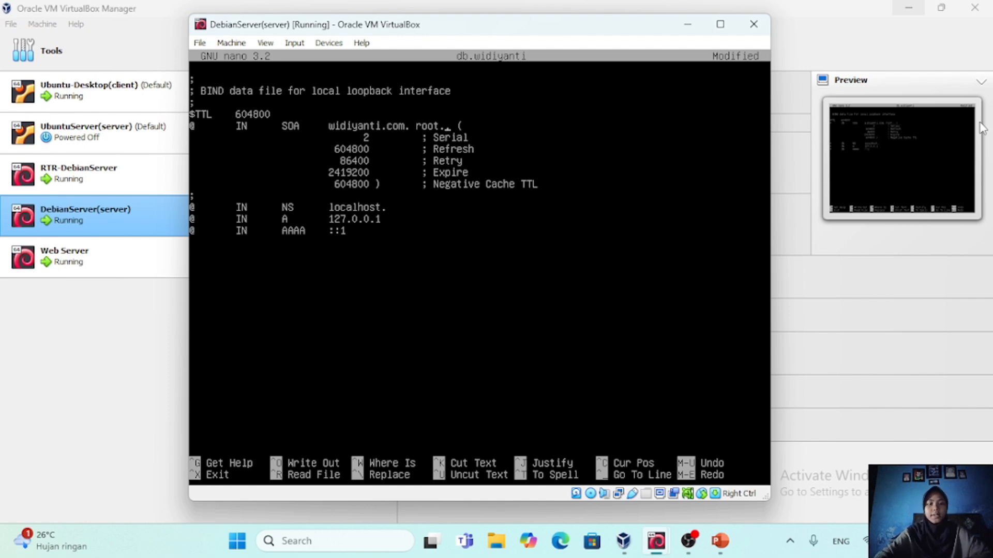
pyautogui.write('widiyanti.com')
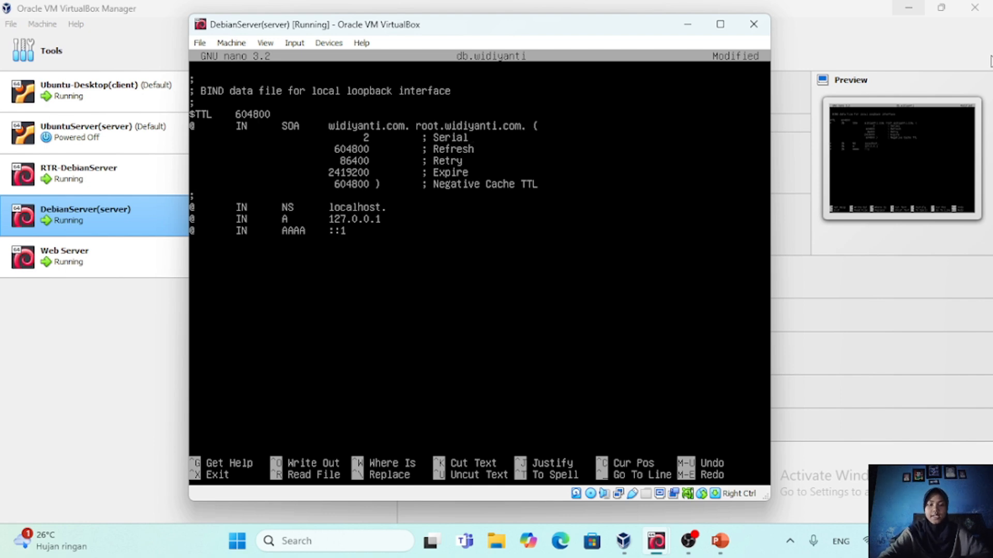
# Set the SOA serial number to 5
pyautogui.press('Left')
pyautogui.press('Left')
pyautogui.press('Left')
pyautogui.press('Left')
pyautogui.press('Left')
pyautogui.press('Left')
pyautogui.press('Left')
pyautogui.press('Left')
pyautogui.press('Left')
pyautogui.press('Left')
pyautogui.press('Left')
pyautogui.press('Left')
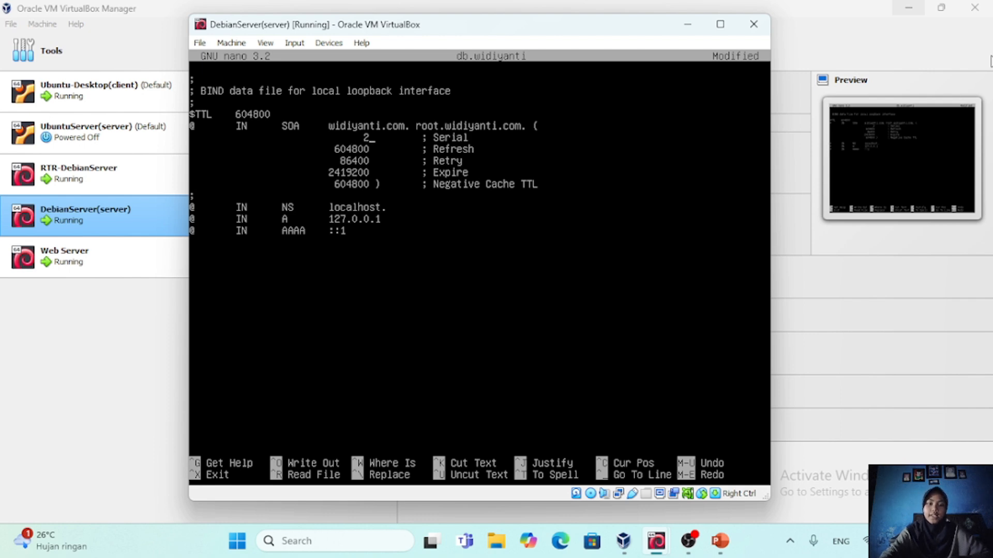
pyautogui.press('BackSpace')
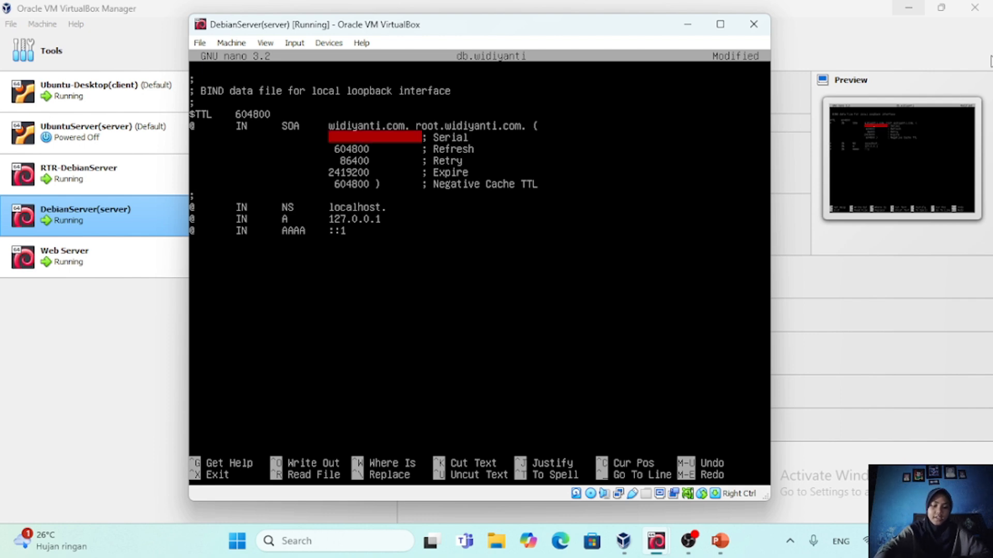
pyautogui.write('5')
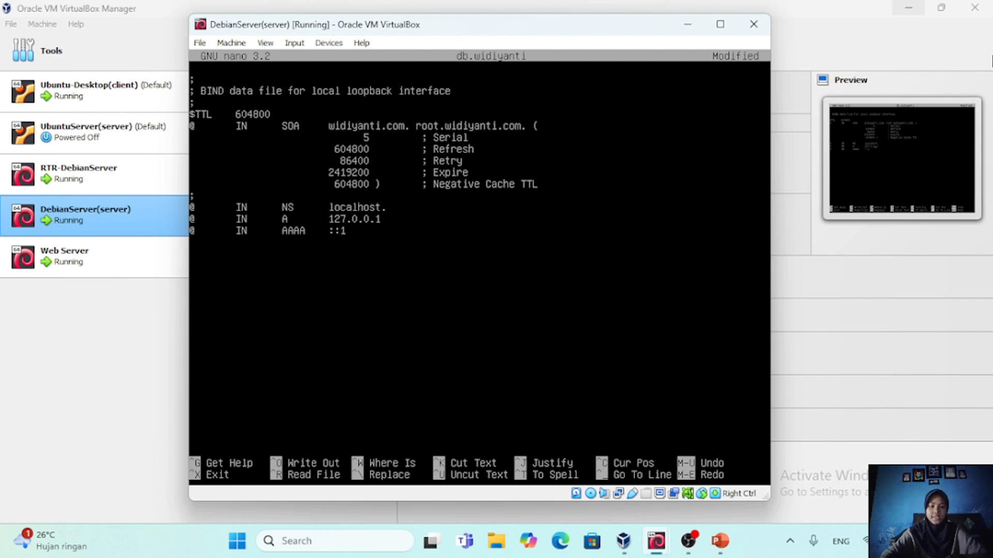
# Replace localhost with ns1.widiyanti.com in the NS record, keeping the trailing dot
pyautogui.press('Down')
pyautogui.press('Down')
pyautogui.press('Down')
pyautogui.press('Down')
pyautogui.press('Down')
pyautogui.press('Down')
pyautogui.press('Down')
pyautogui.press('Down')
pyautogui.press('Up')
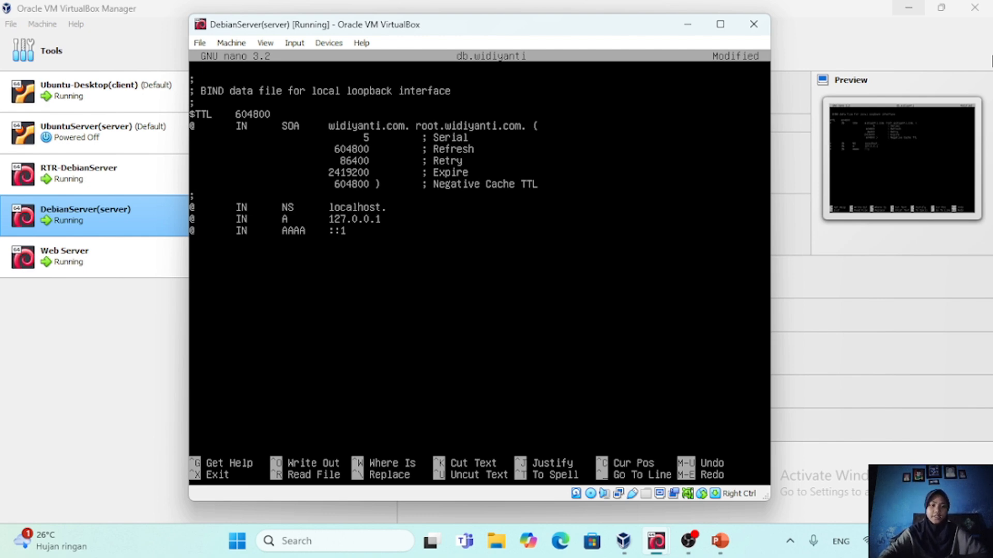
pyautogui.press('Right')
pyautogui.press('Right')
pyautogui.press('Right')
pyautogui.press('Right')
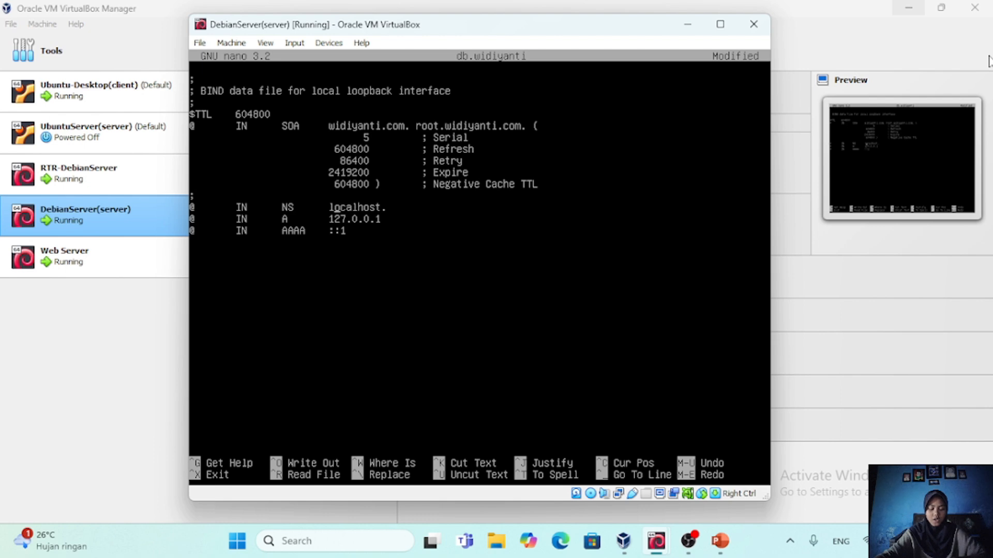
pyautogui.press('BackSpace')
pyautogui.press('BackSpace')
pyautogui.press('BackSpace')
pyautogui.press('BackSpace')
pyautogui.press('BackSpace')
pyautogui.press('BackSpace')
pyautogui.press('BackSpace')
pyautogui.press('BackSpace')
pyautogui.press('BackSpace')
pyautogui.press('BackSpace')
pyautogui.press('BackSpace')
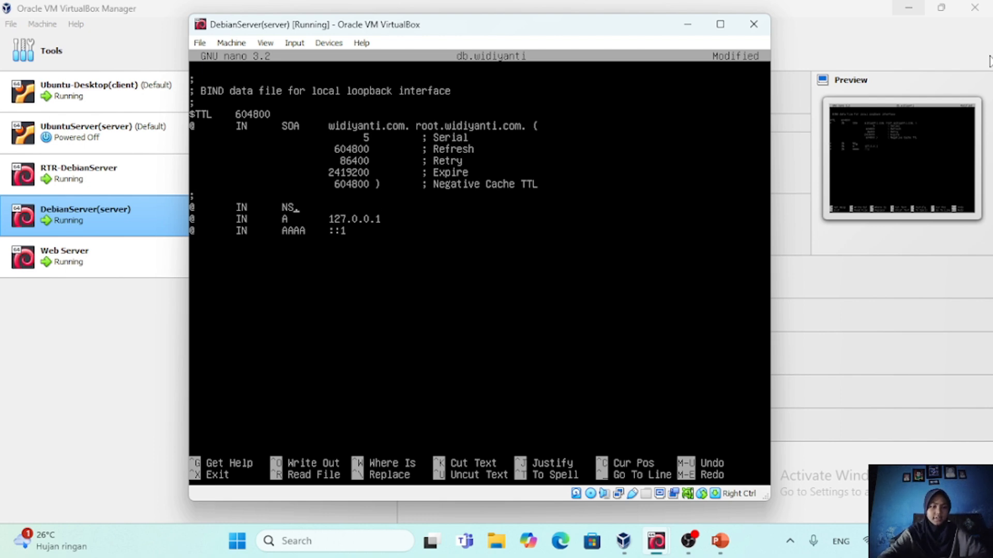
pyautogui.press('Tab')
pyautogui.write('ns1.w.')
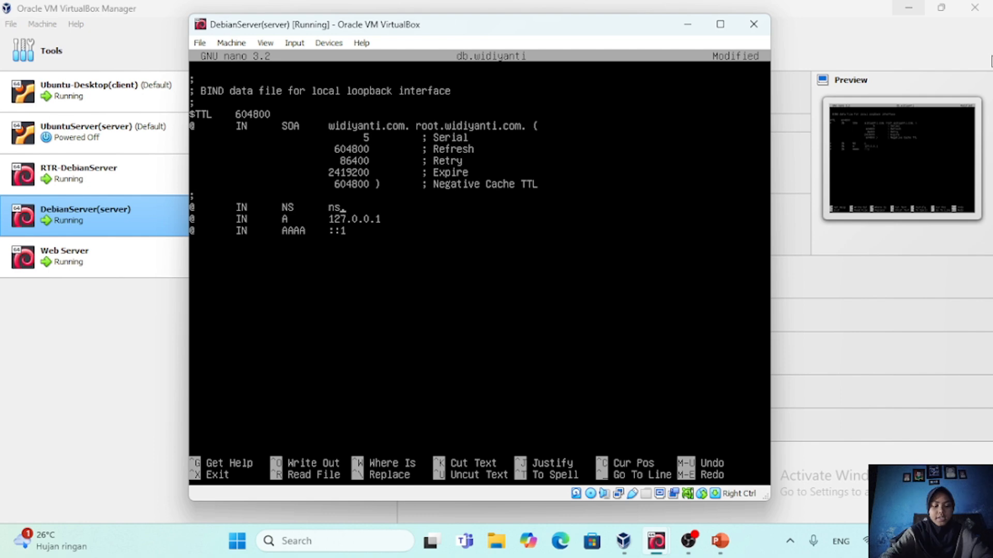
pyautogui.write('idiyanti')
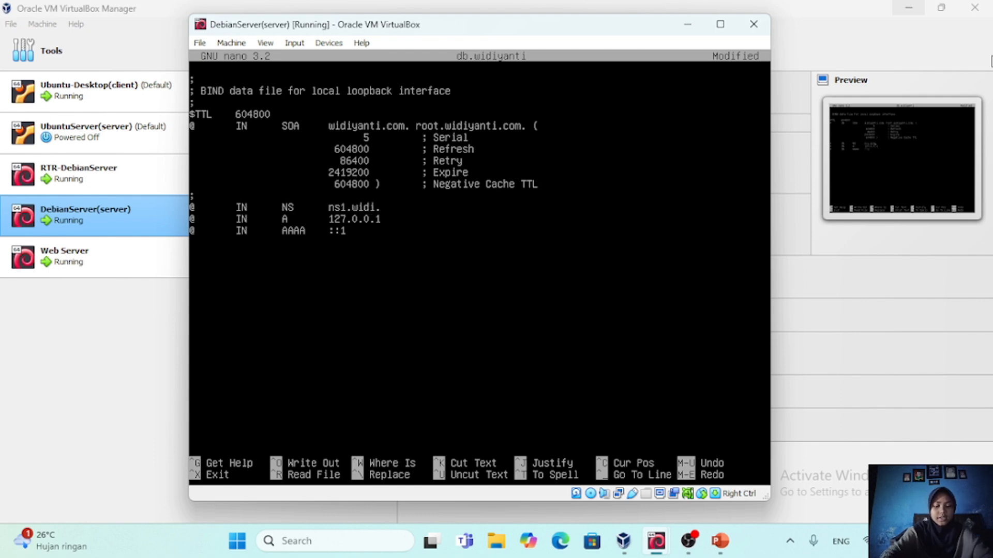
pyautogui.write('.com.')
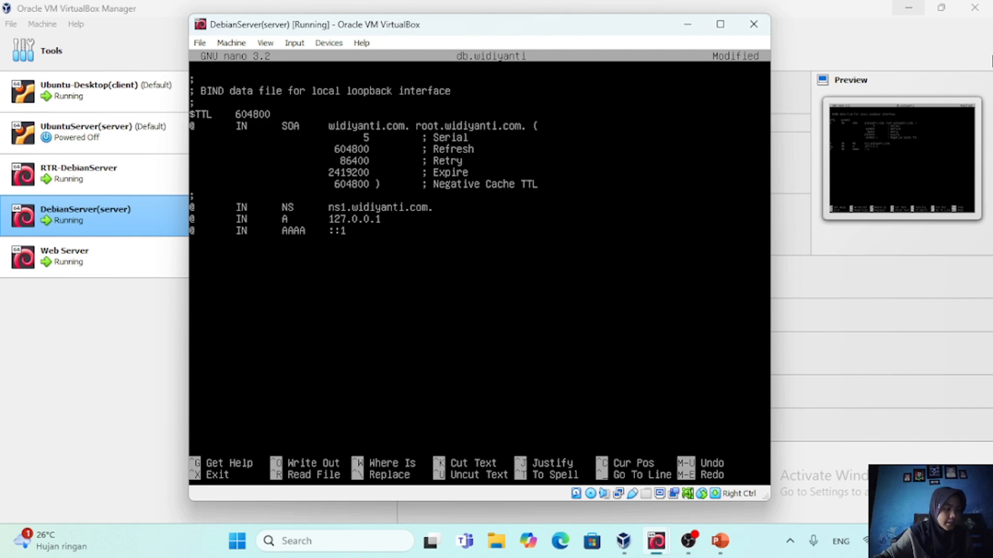
# Change the existing A record's host from @ to ns1 and set its address to 10.10.10.2
pyautogui.press('BackSpace')
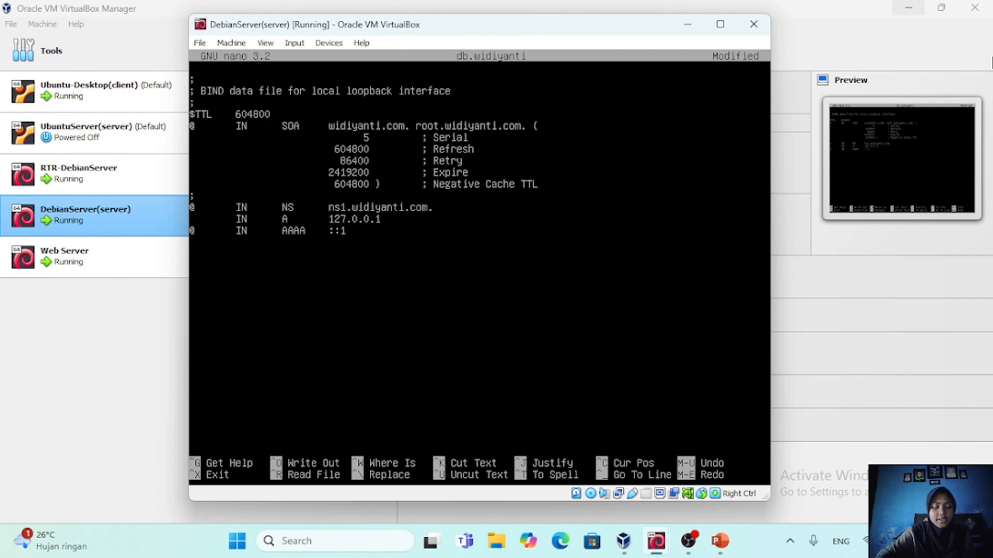
pyautogui.write('ns1')
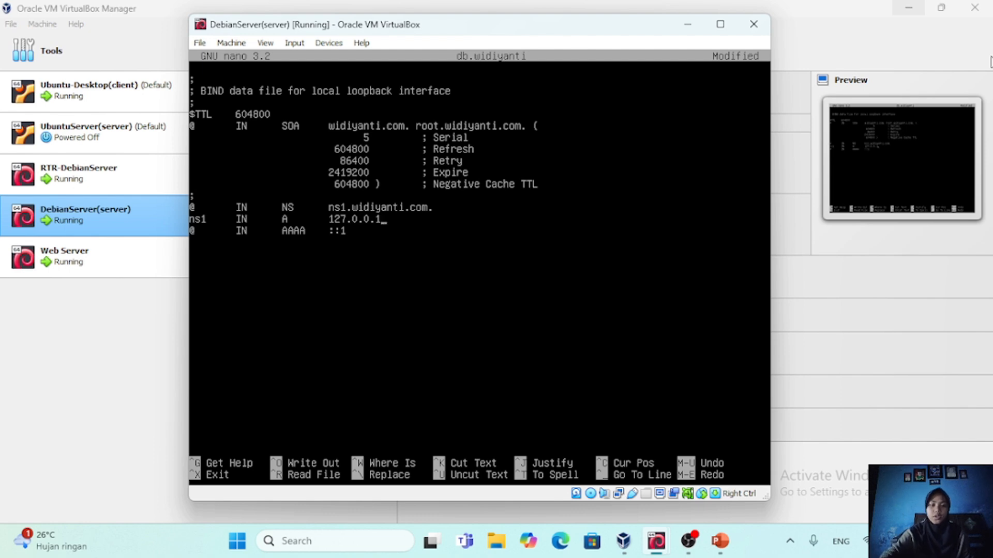
pyautogui.press('BackSpace')
pyautogui.press('BackSpace')
pyautogui.press('BackSpace')
pyautogui.press('BackSpace')
pyautogui.press('BackSpace')
pyautogui.press('BackSpace')
pyautogui.press('BackSpace')
pyautogui.press('BackSpace')
pyautogui.press('BackSpace')
pyautogui.write('10')
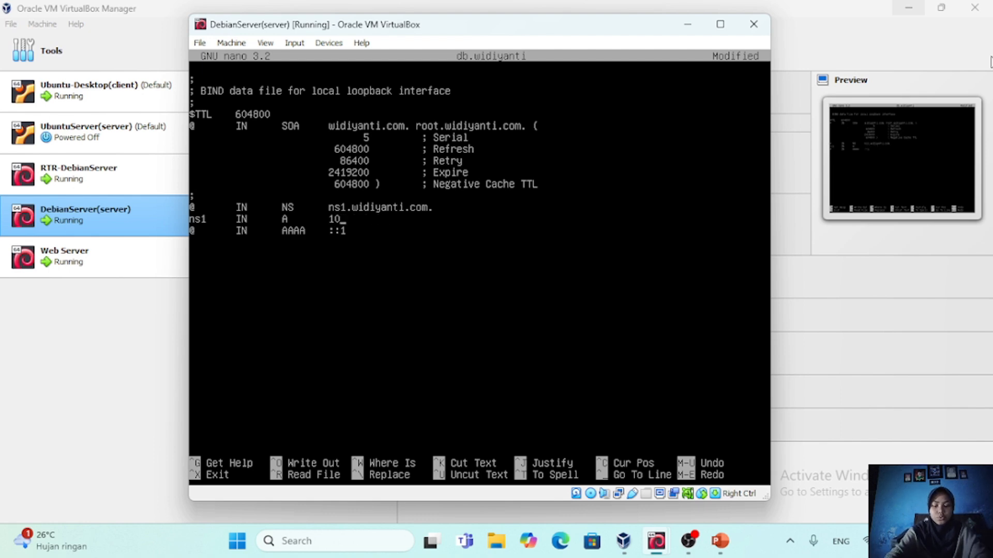
pyautogui.write('.10.10.2')
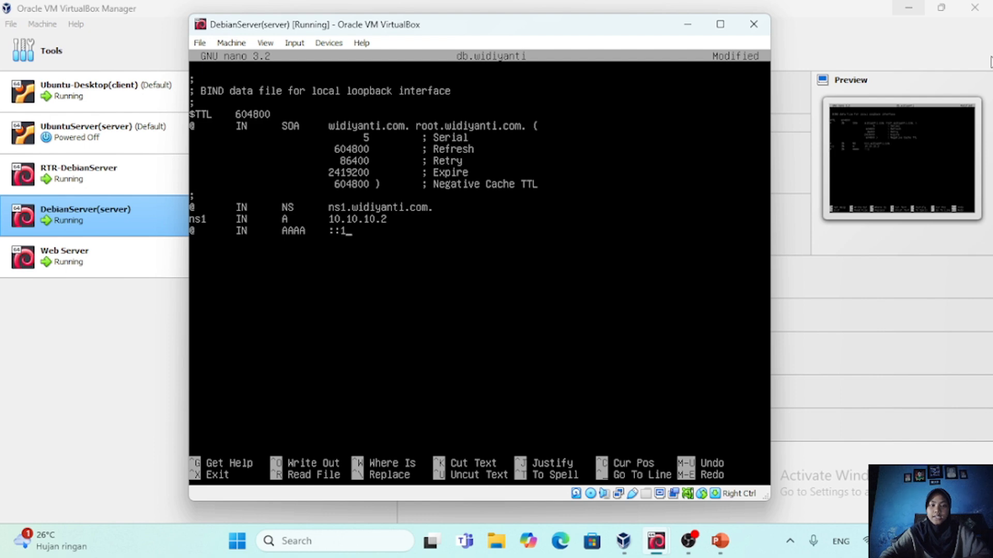
# Delete the whole AAAA record line below the ns1 record
pyautogui.press('Left')
pyautogui.press('Left')
pyautogui.press('Left')
pyautogui.press('Left')
pyautogui.press('Left')
pyautogui.press('Left')
pyautogui.press('Left')
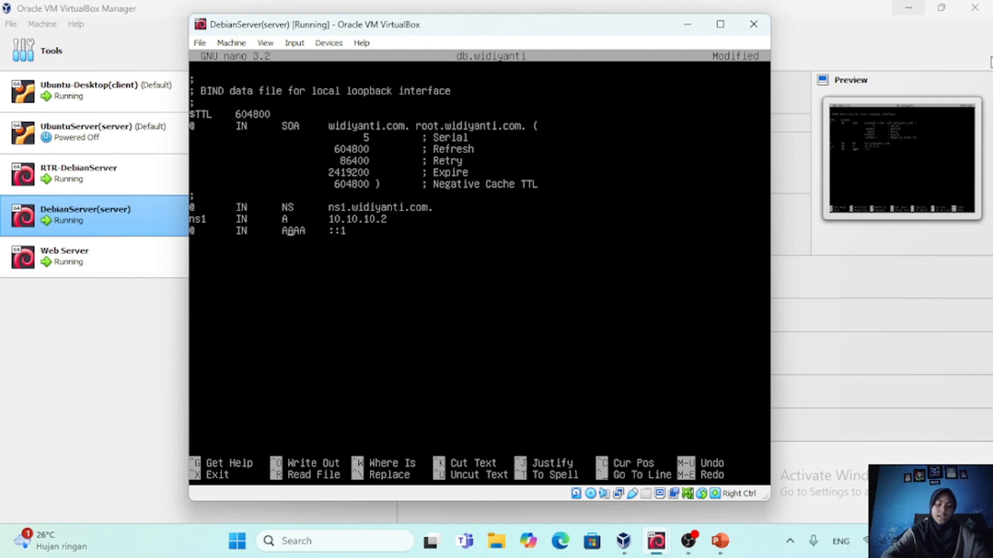
pyautogui.hotkey('ctrl', 'k')
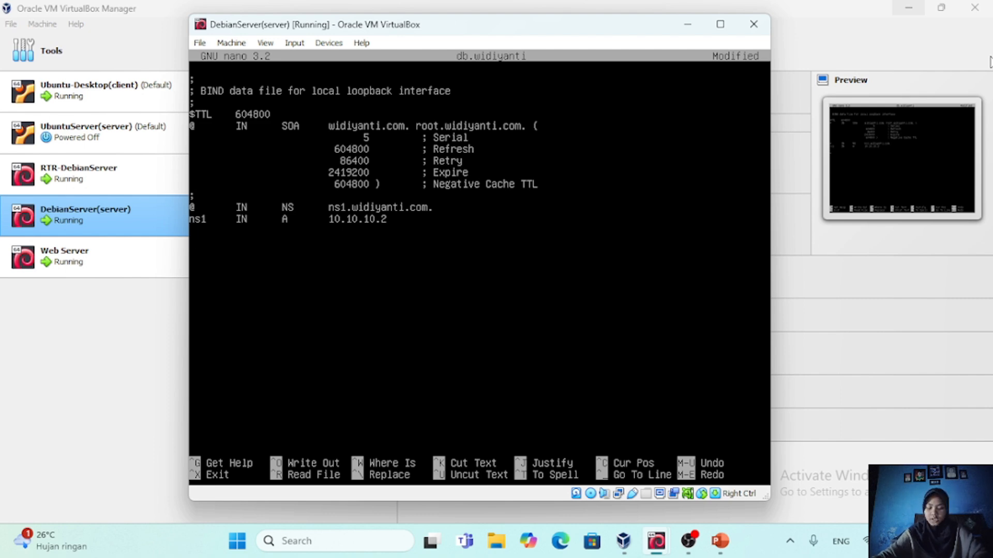
# Add an @ IN A record with address 10.10.10.4, separated from the ns1 record by a blank line
pyautogui.write('@')
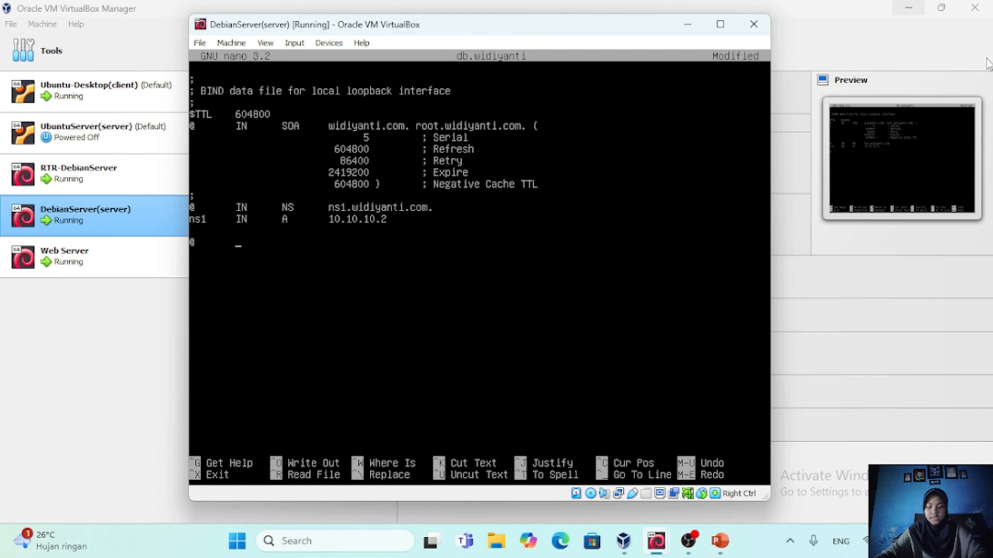
pyautogui.write('IN')
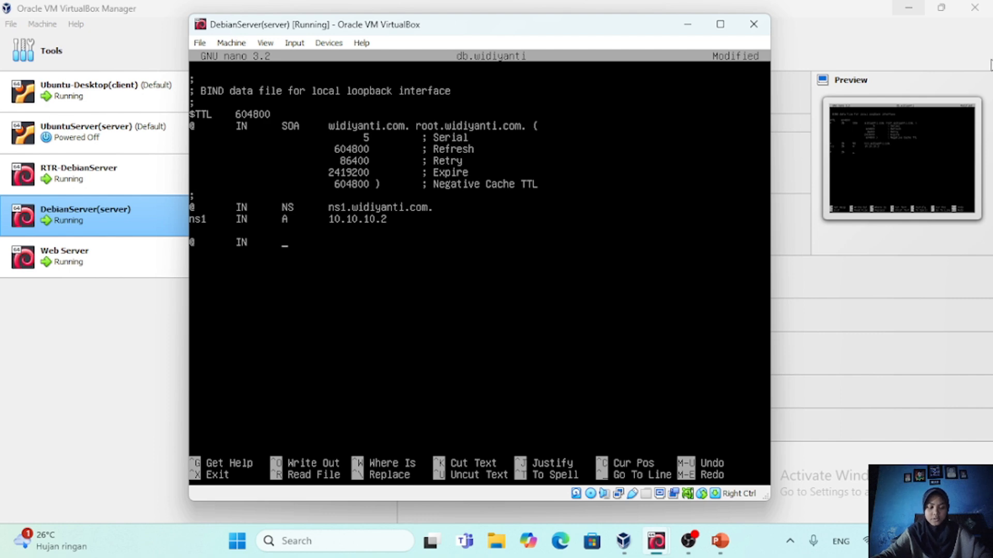
pyautogui.write('A')
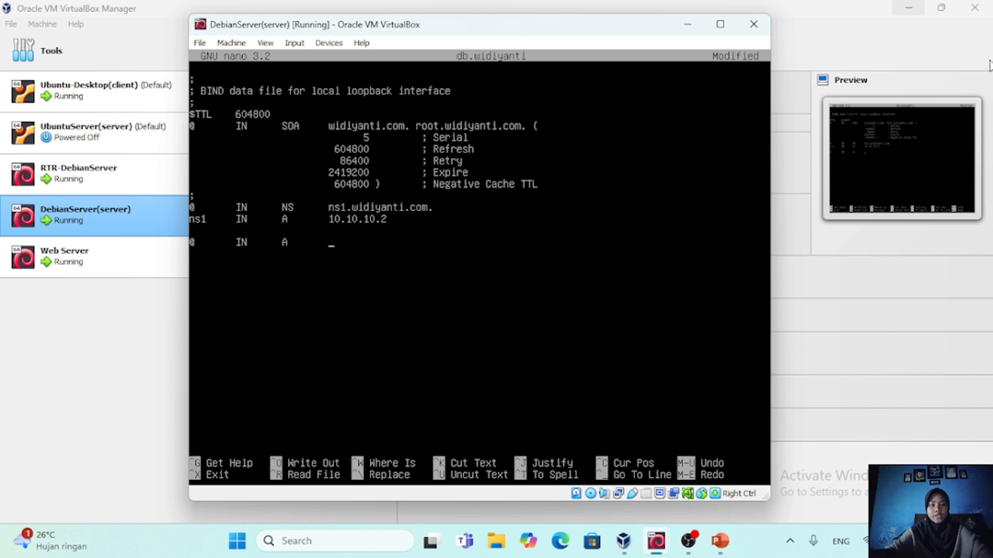
pyautogui.press('Tab')
pyautogui.write('10.')
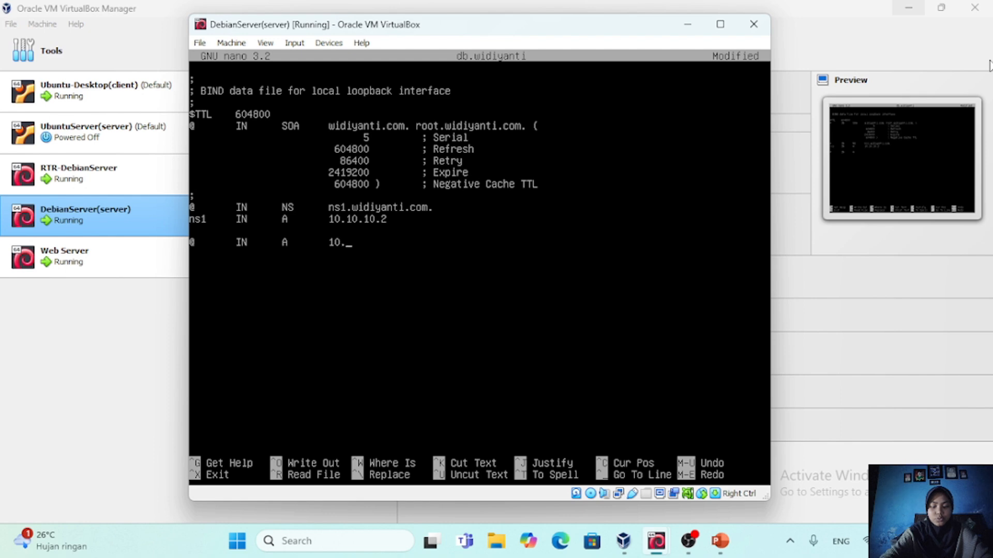
pyautogui.write('10.10.4')
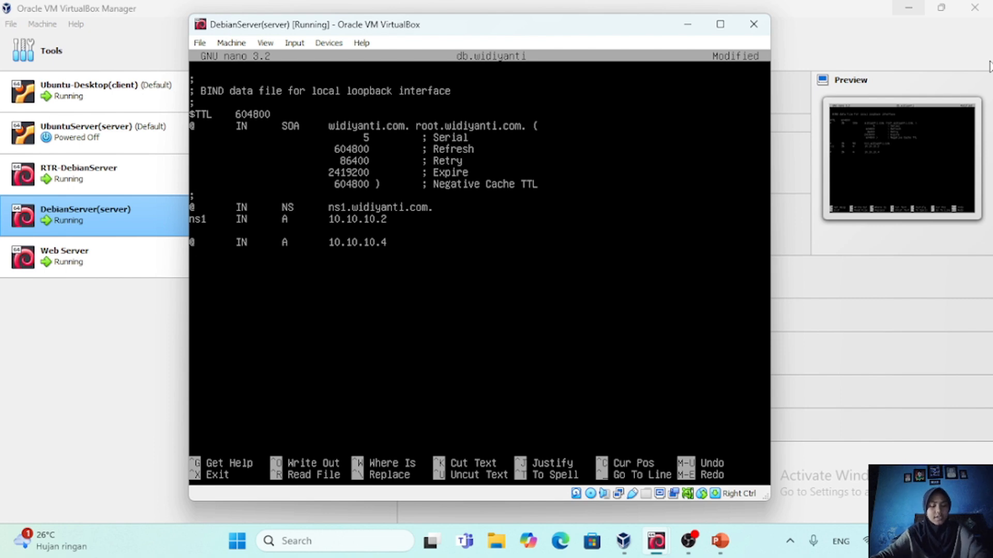
# Add a www IN CNAME record pointing to widiyanti.com. with its trailing dot, and save db.widiyanti, returning to the shell
pyautogui.write('www')
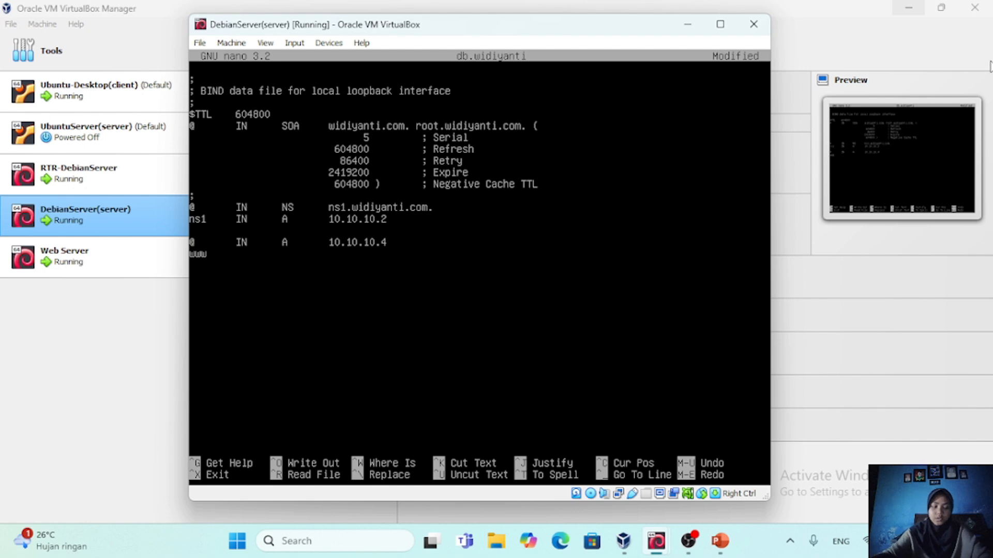
pyautogui.press('Tab')
pyautogui.write('IN')
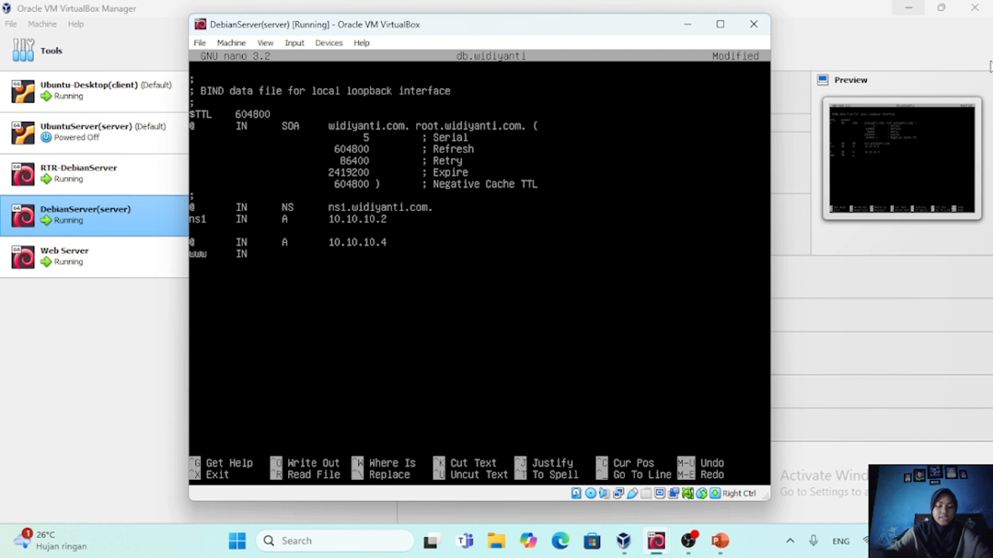
pyautogui.press('Tab')
pyautogui.write('CNAME')
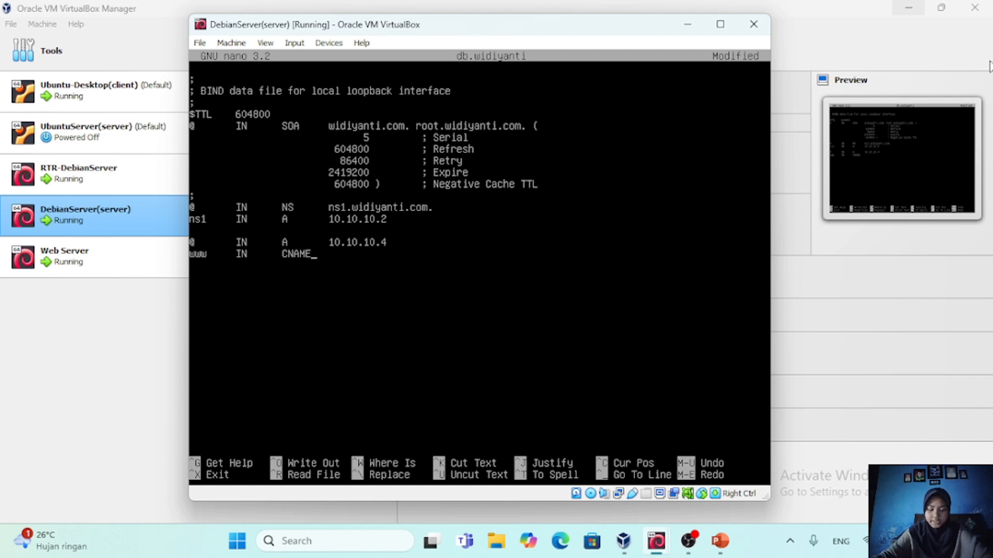
pyautogui.press('Tab')
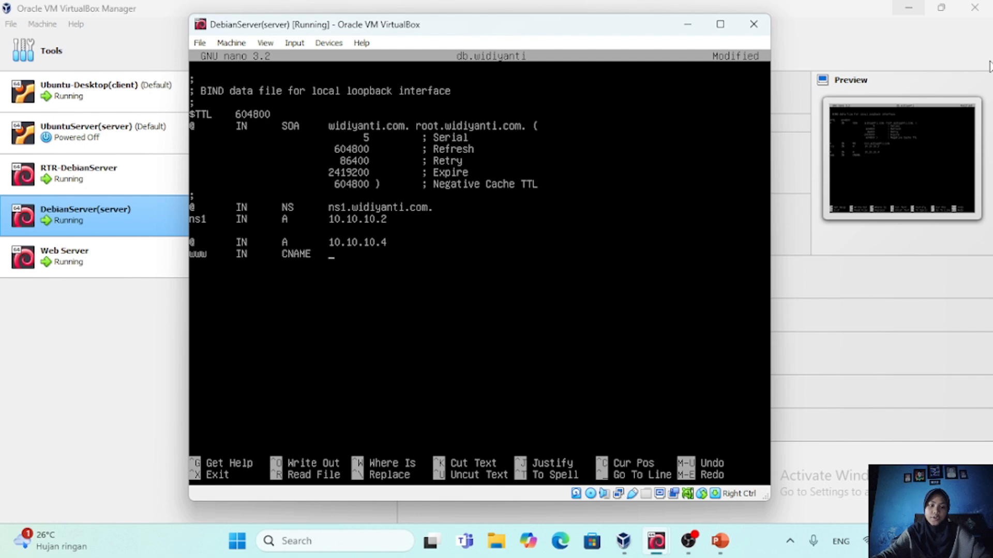
pyautogui.write('widi')
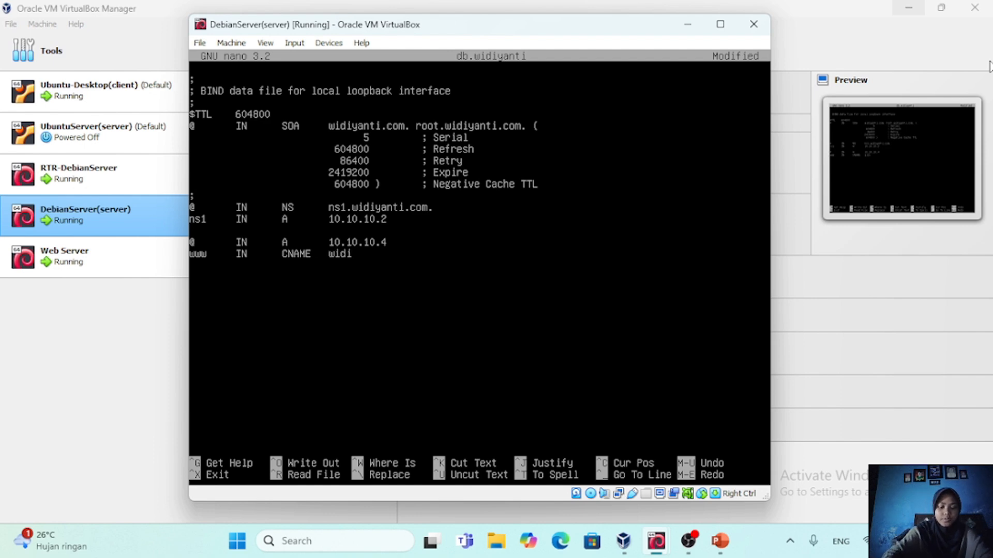
pyautogui.write('yanti.c')
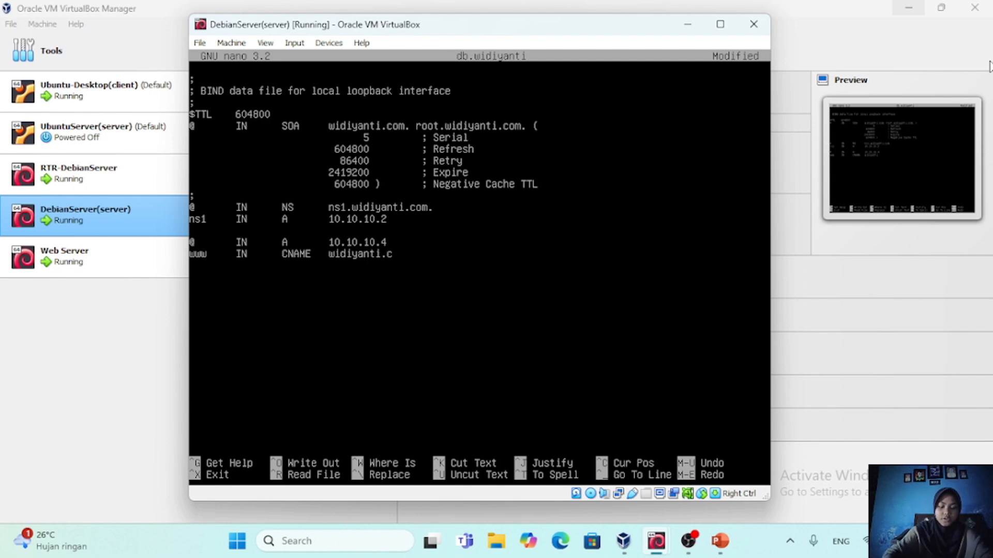
pyautogui.write('om')
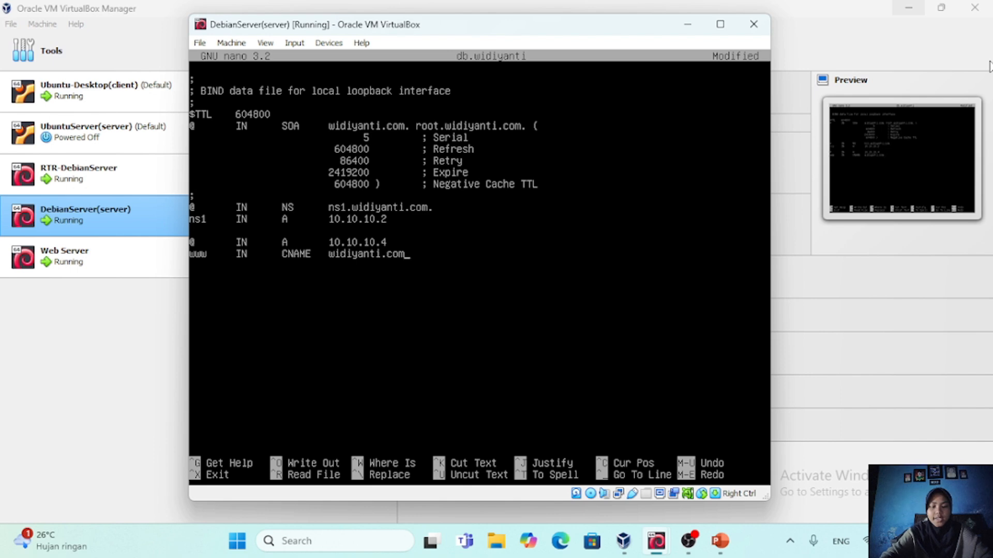
pyautogui.write('.')
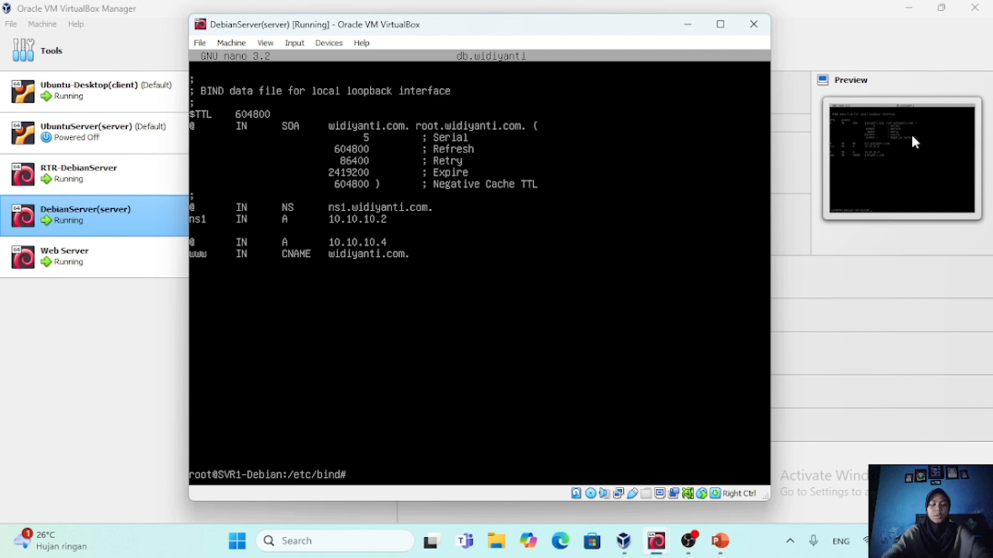
# Copy the reverse zone template db.127 to a new file named db.10 in /etc/bind
pyautogui.write('cp')
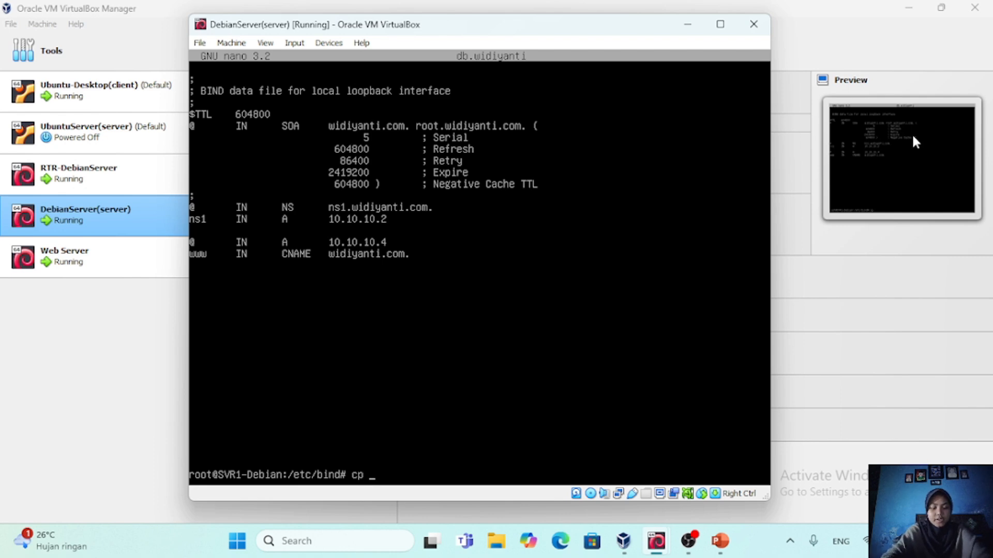
pyautogui.write(' db.')
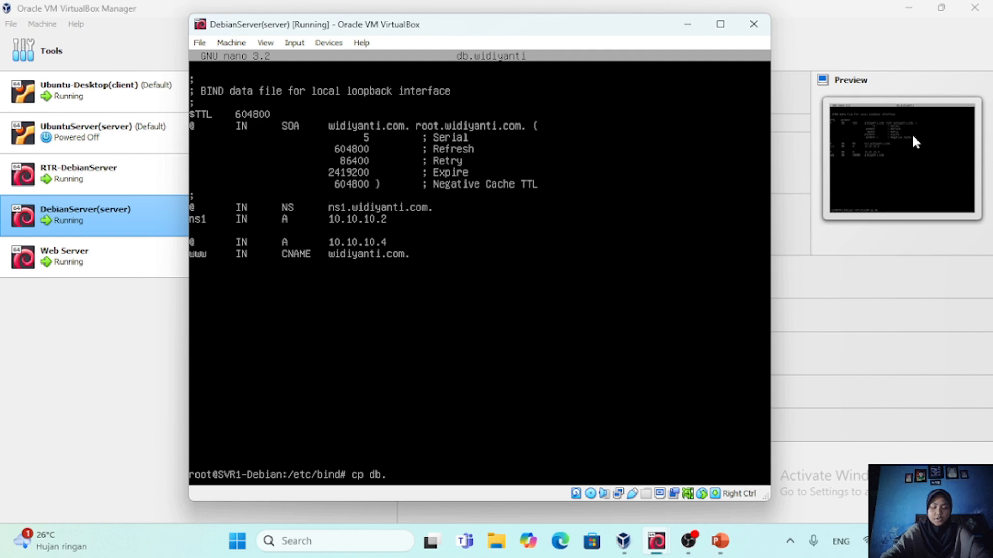
pyautogui.write('127')
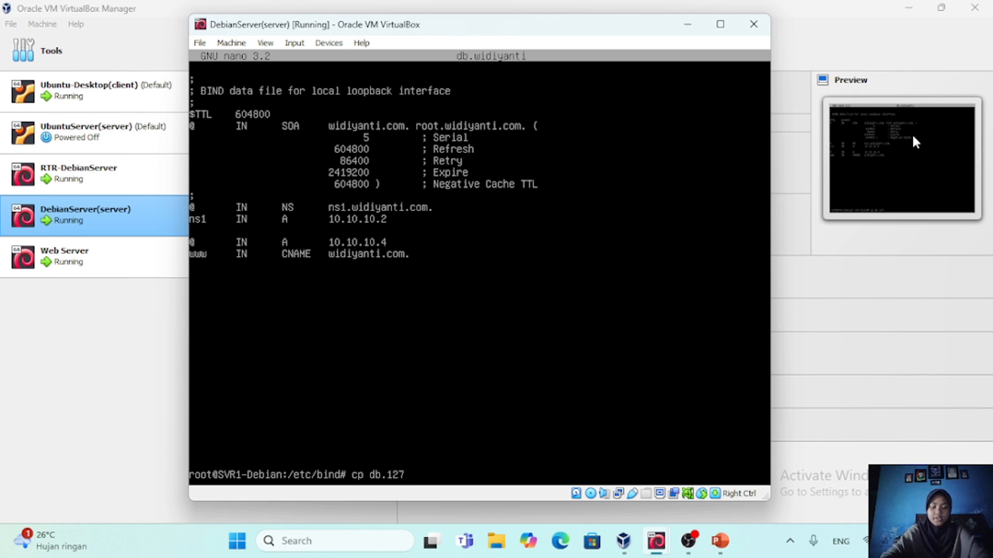
pyautogui.write(' db.')
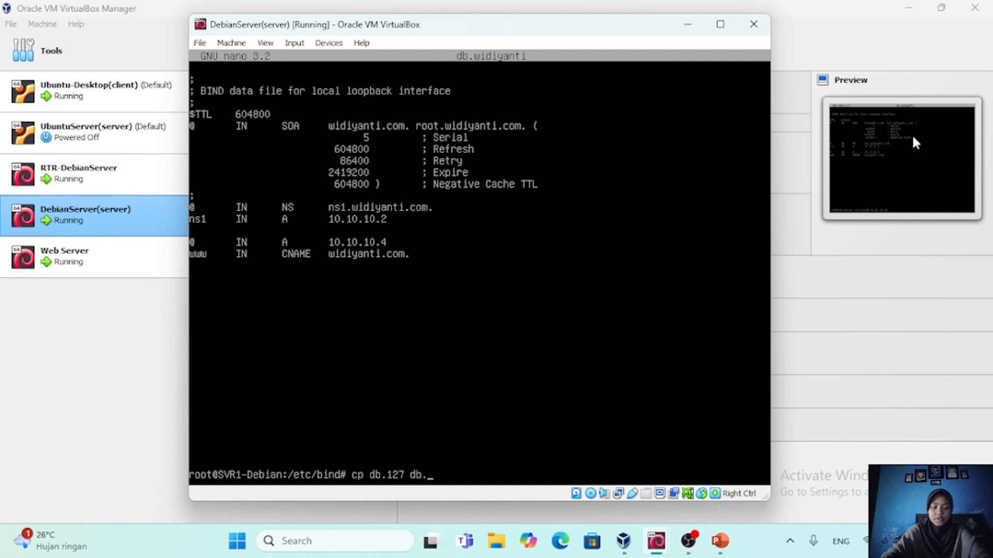
pyautogui.write('10')
pyautogui.press('Return')
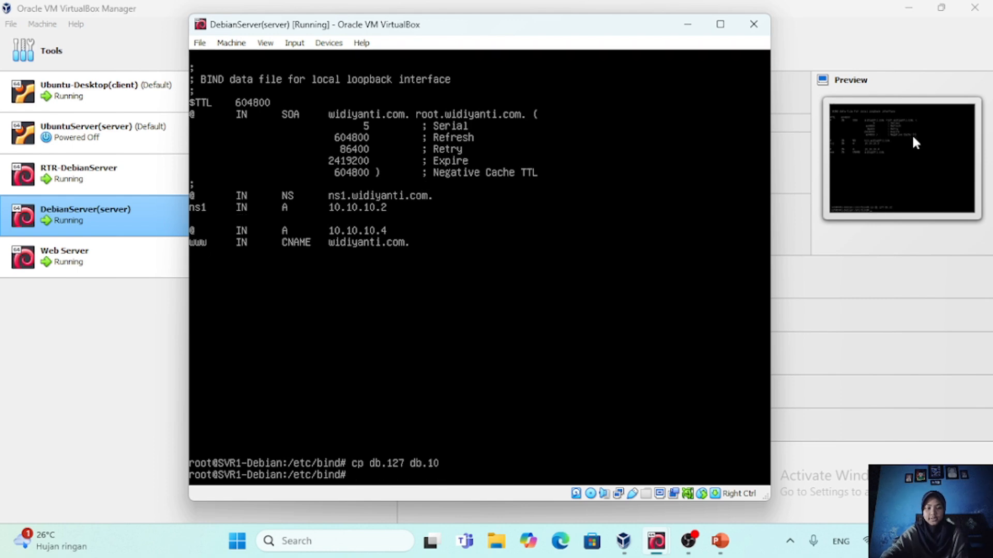
# List the /etc/bind directory and open db.10 in nano for editing
pyautogui.write('ls')
pyautogui.press('Return')
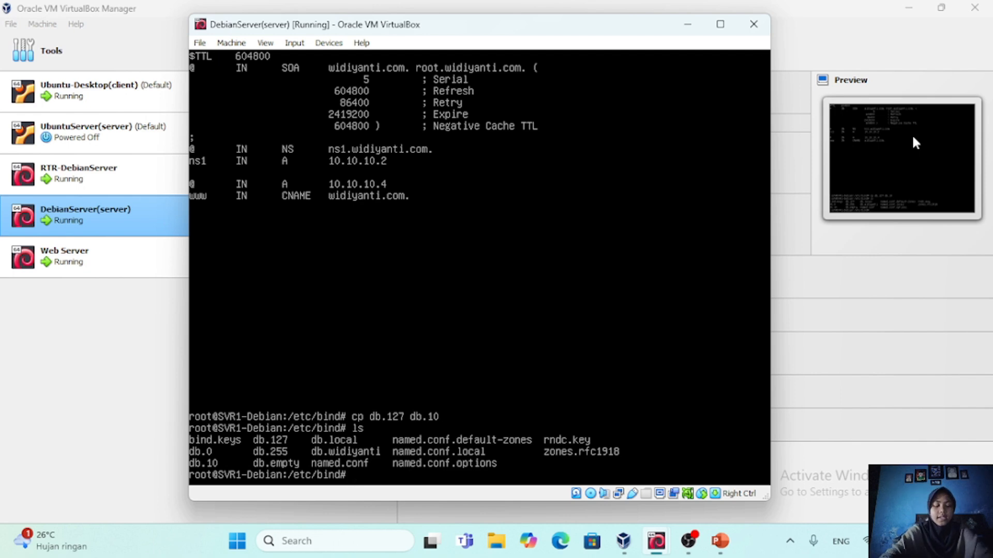
pyautogui.write('nano db.')
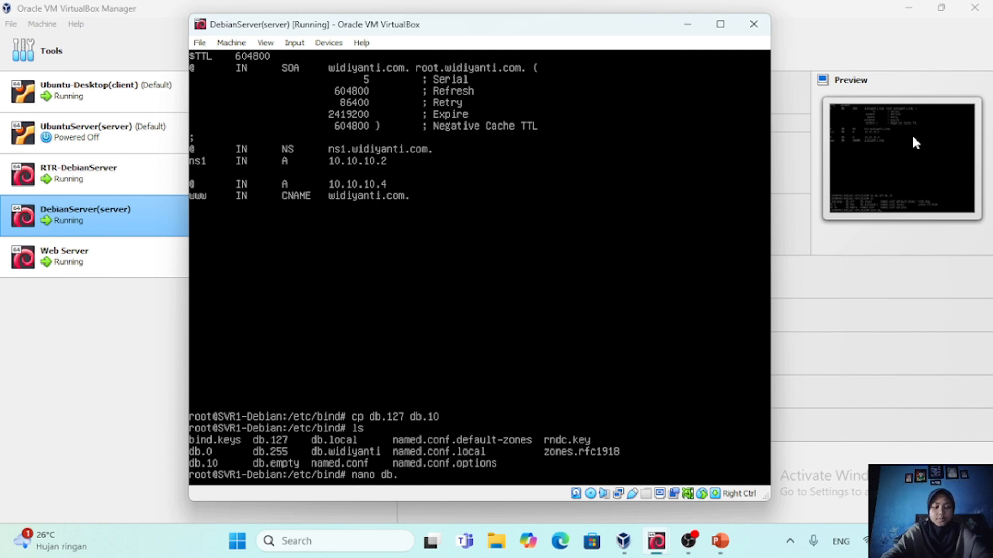
pyautogui.write('10')
pyautogui.press('Return')
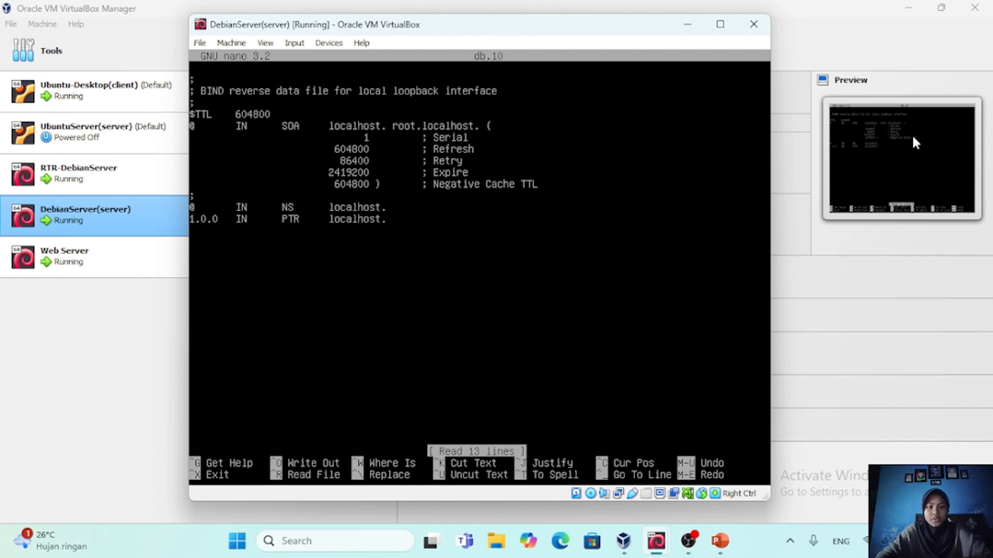
# Replace the primary name server localhost in the SOA record of db.10 with widiyanti.com, keeping the trailing dot
pyautogui.press('Right')
pyautogui.press('Right')
pyautogui.press('Right')
pyautogui.press('Right')
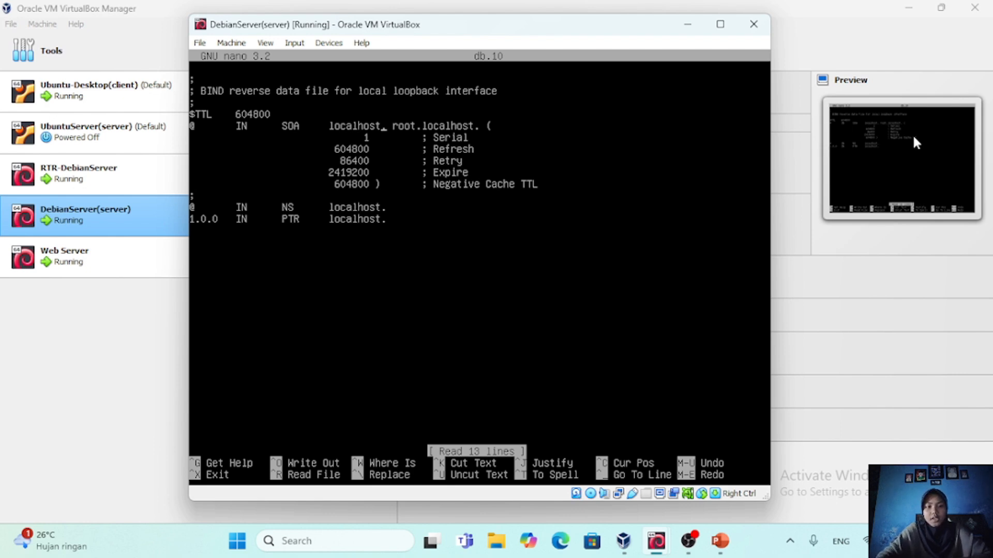
pyautogui.press('BackSpace')
pyautogui.press('BackSpace')
pyautogui.press('BackSpace')
pyautogui.press('BackSpace')
pyautogui.press('BackSpace')
pyautogui.press('BackSpace')
pyautogui.press('BackSpace')
pyautogui.press('BackSpace')
pyautogui.press('BackSpace')
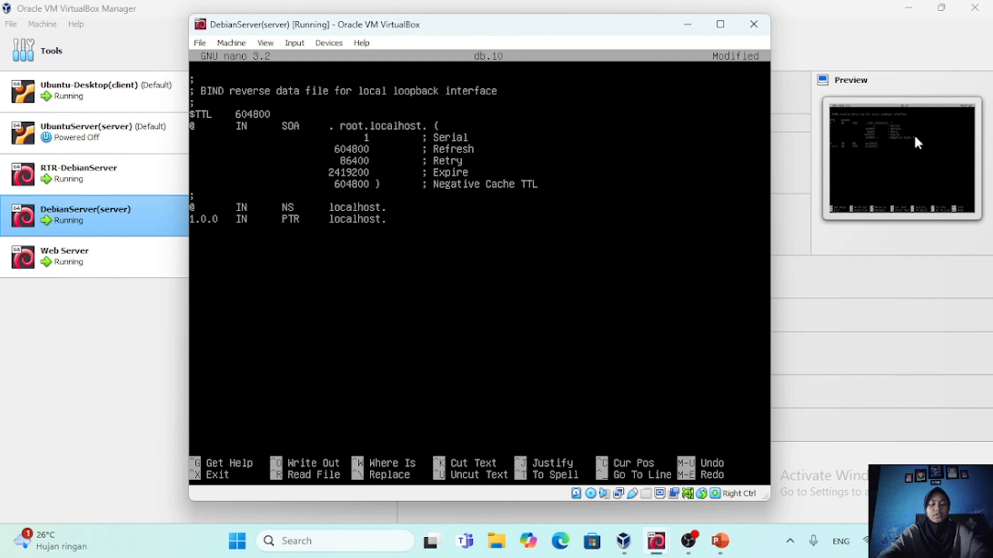
pyautogui.write('widit')
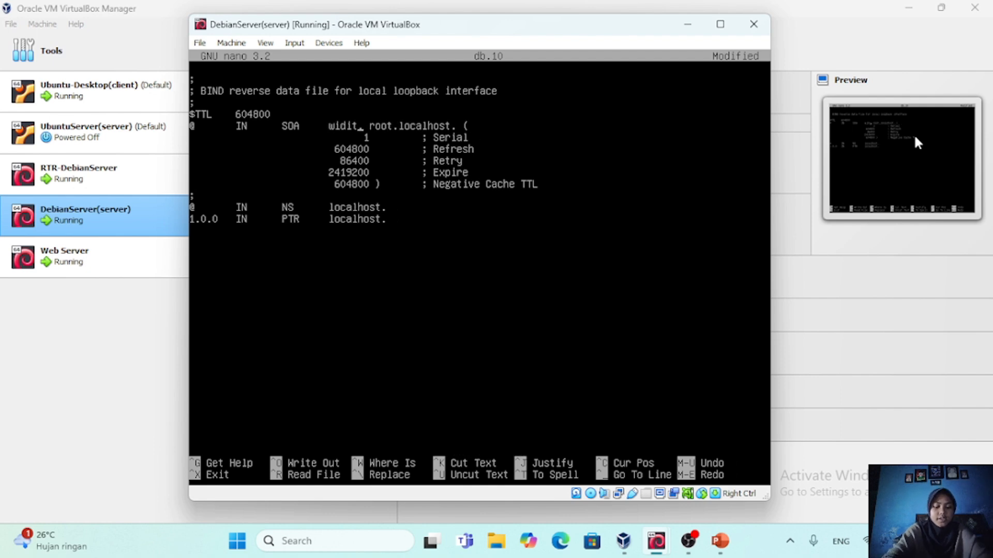
pyautogui.press('BackSpace')
pyautogui.write('yanti.com.')
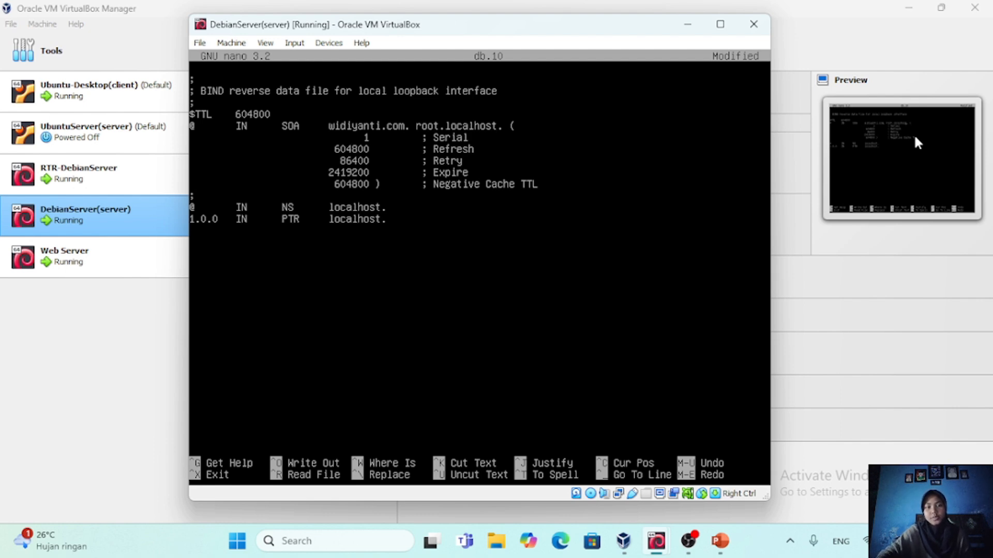
# Change the SOA record's contact in db.10 to root.widiyanti.com, keeping the trailing dot
pyautogui.press('BackSpace')
pyautogui.press('BackSpace')
pyautogui.press('BackSpace')
pyautogui.press('BackSpace')
pyautogui.press('BackSpace')
pyautogui.press('BackSpace')
pyautogui.press('BackSpace')
pyautogui.press('BackSpace')
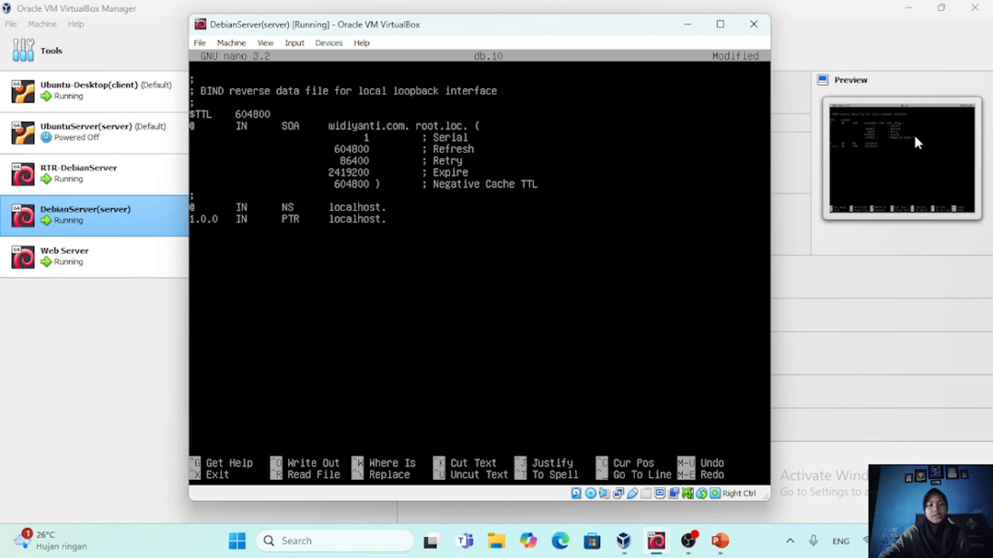
pyautogui.press('BackSpace')
pyautogui.write('widiyanti.com')
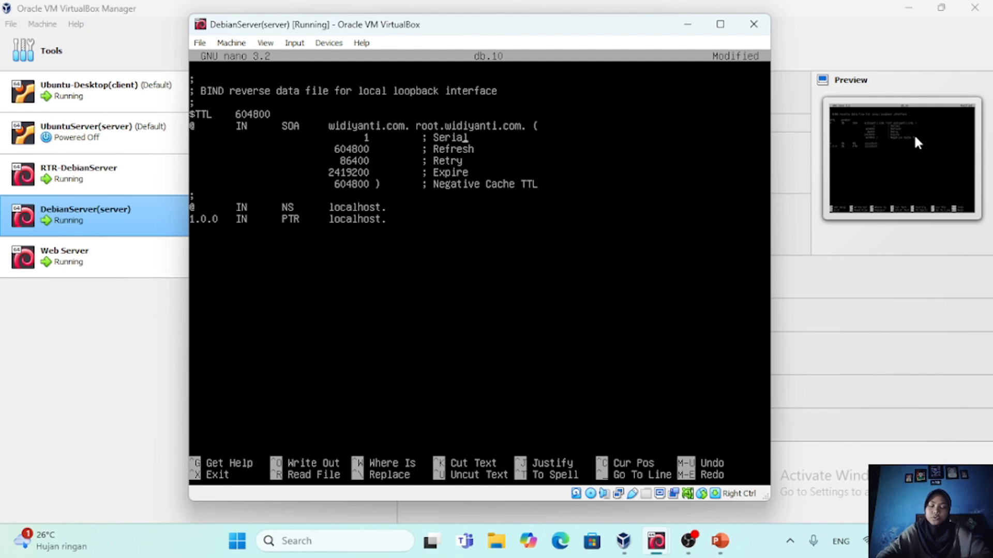
# Set the zone's Serial value in db.10 to 5
pyautogui.press('Left')
pyautogui.press('Left')
pyautogui.press('Left')
pyautogui.press('Left')
pyautogui.press('Left')
pyautogui.press('Left')
pyautogui.press('Left')
pyautogui.press('Left')
pyautogui.press('Left')
pyautogui.press('Left')
pyautogui.press('BackSpace')
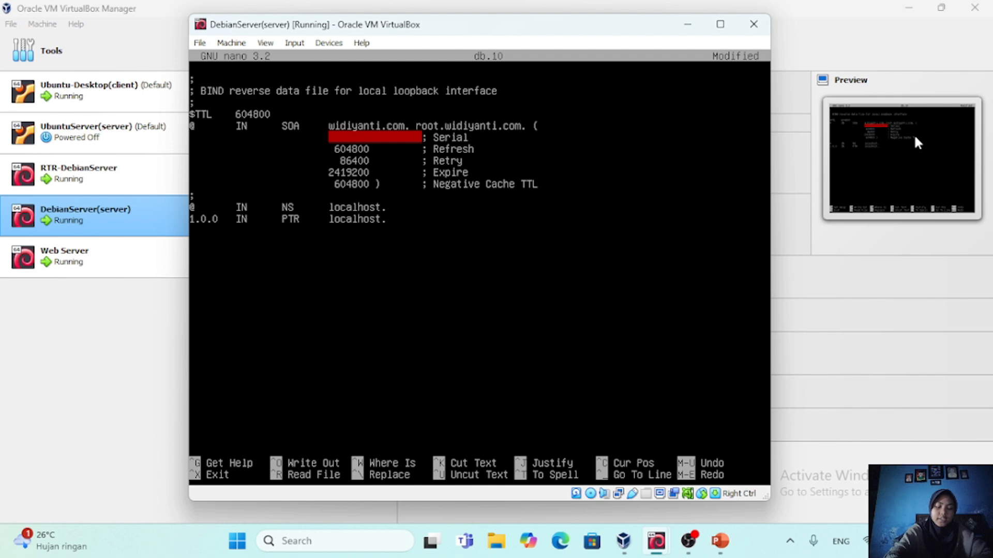
pyautogui.write('5')
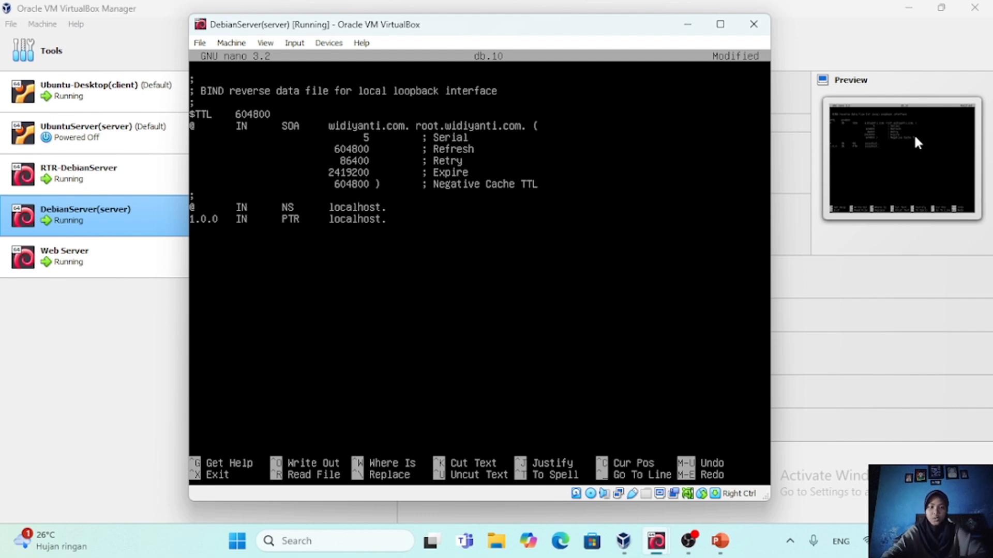
# Replace localhost in the @ IN NS record of db.10 with ns1.widiyanti.com. including the trailing dot
pyautogui.press('Down')
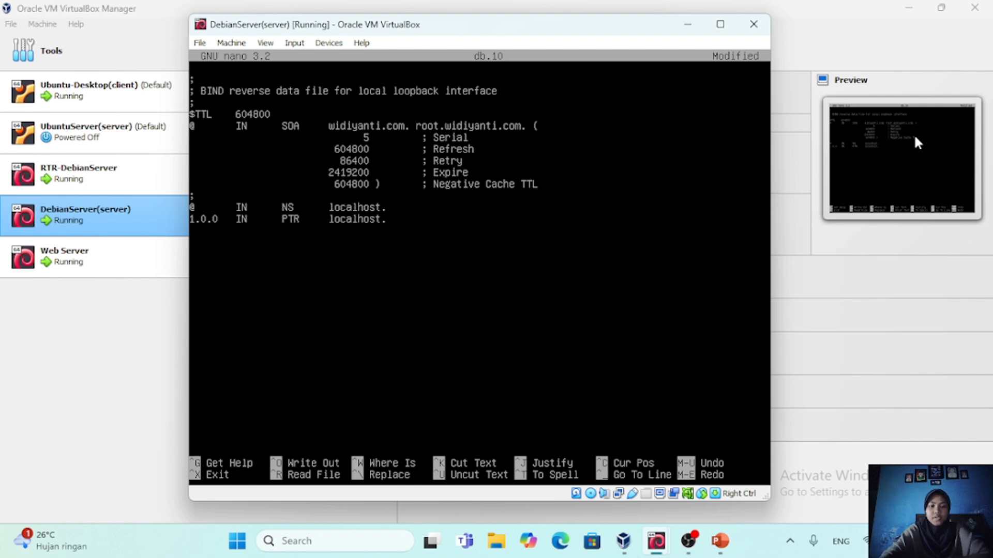
pyautogui.press('BackSpace')
pyautogui.press('BackSpace')
pyautogui.press('BackSpace')
pyautogui.press('BackSpace')
pyautogui.press('BackSpace')
pyautogui.press('BackSpace')
pyautogui.press('BackSpace')
pyautogui.press('BackSpace')
pyautogui.press('BackSpace')
pyautogui.press('BackSpace')
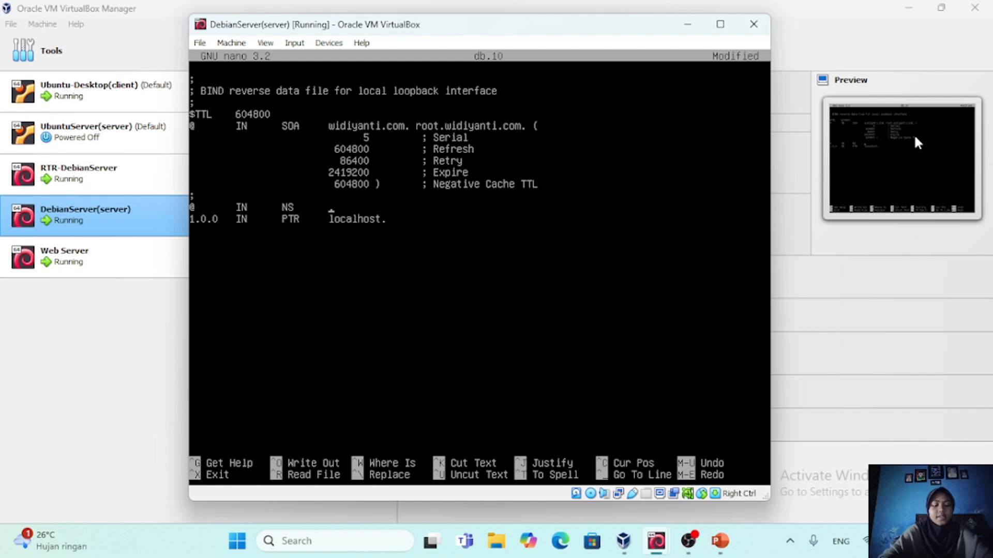
pyautogui.write('ns..widiyant.')
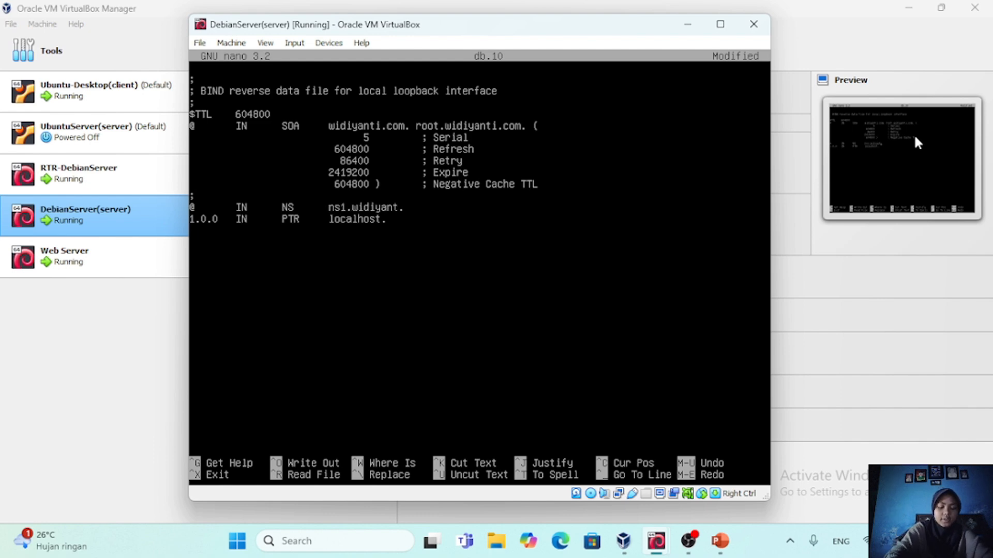
pyautogui.press('BackSpace')
pyautogui.write('i.com.')
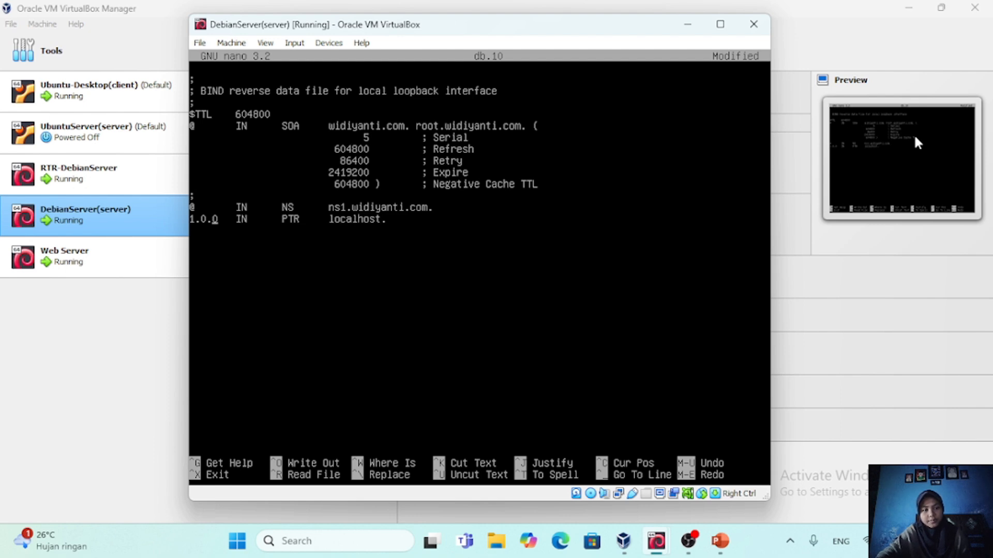
# Insert the record 2 IN NS ns1.widiyanti.com. on a new line between the @ NS record and the PTR record
pyautogui.press('Return')
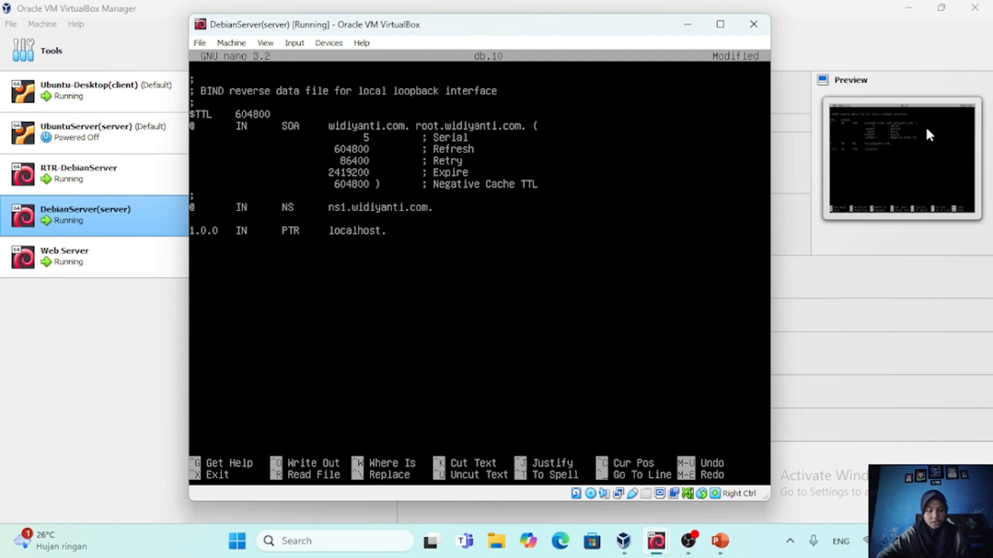
pyautogui.write('2')
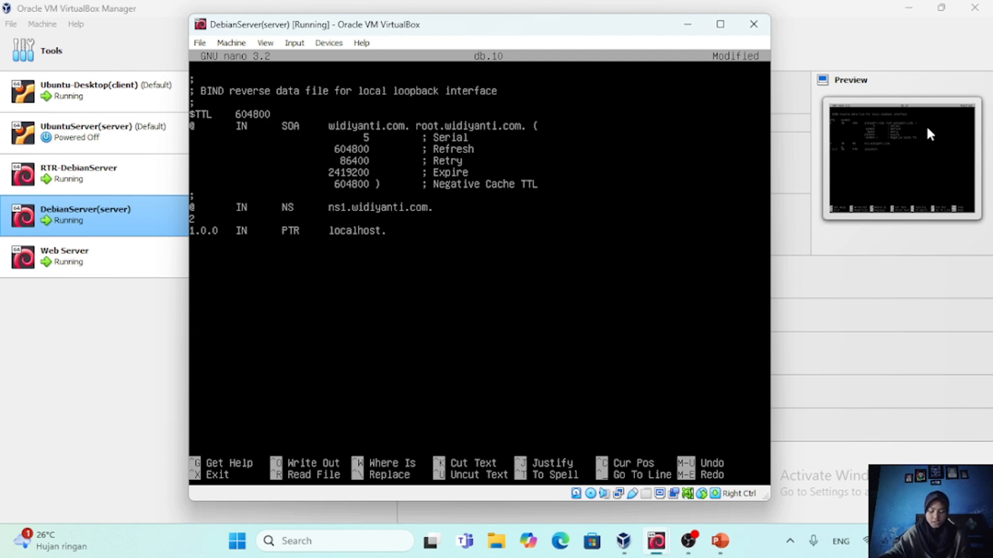
pyautogui.write('IN\t')
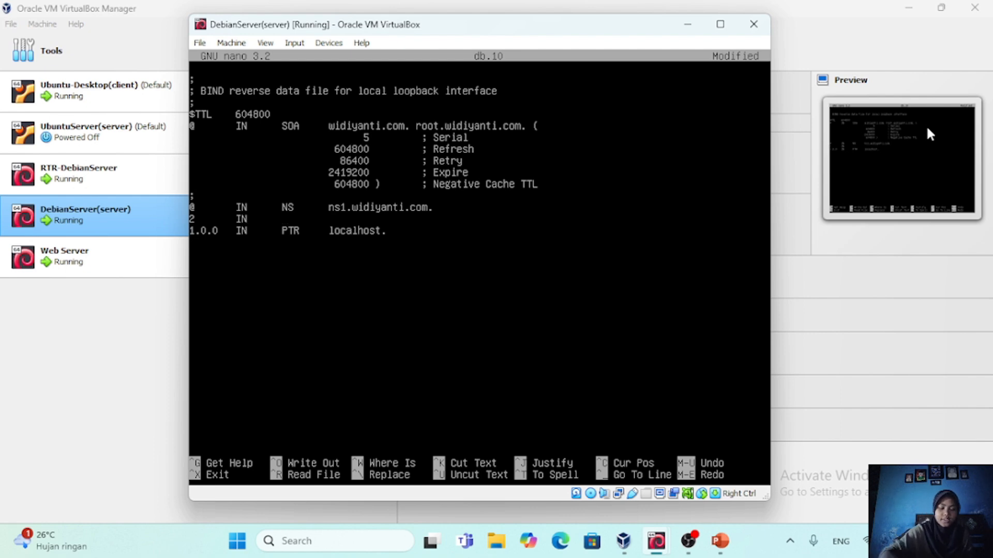
pyautogui.write('NS\t')
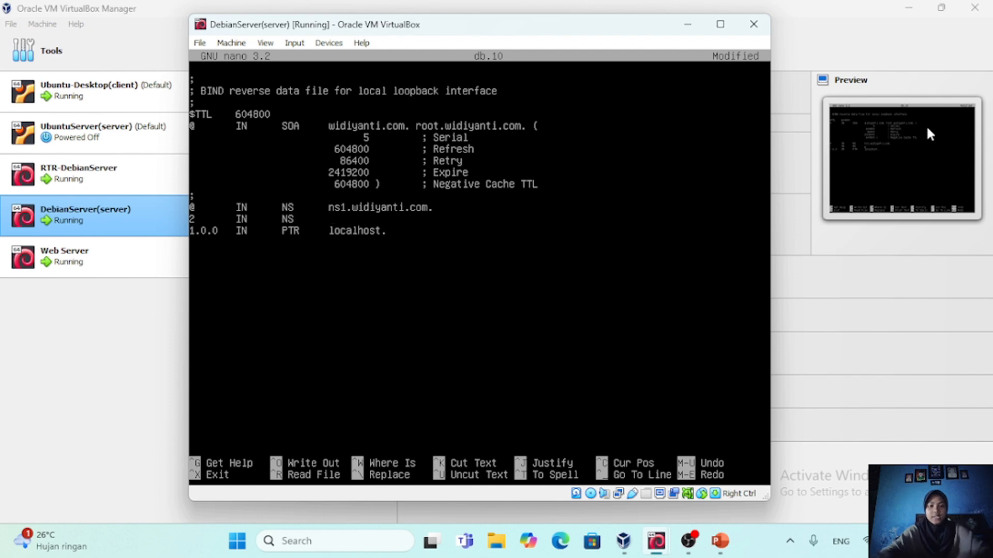
pyautogui.write('ns')
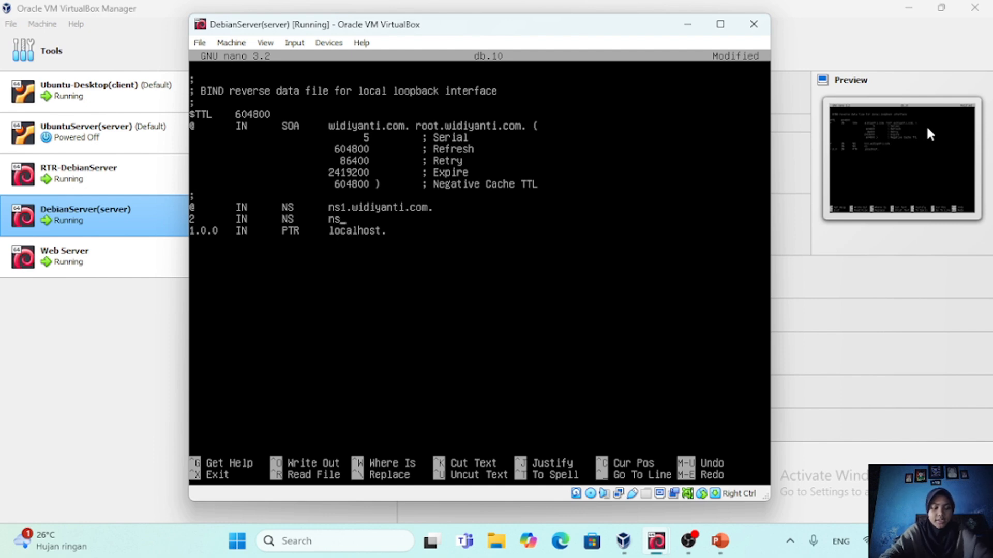
pyautogui.write('1.widi')
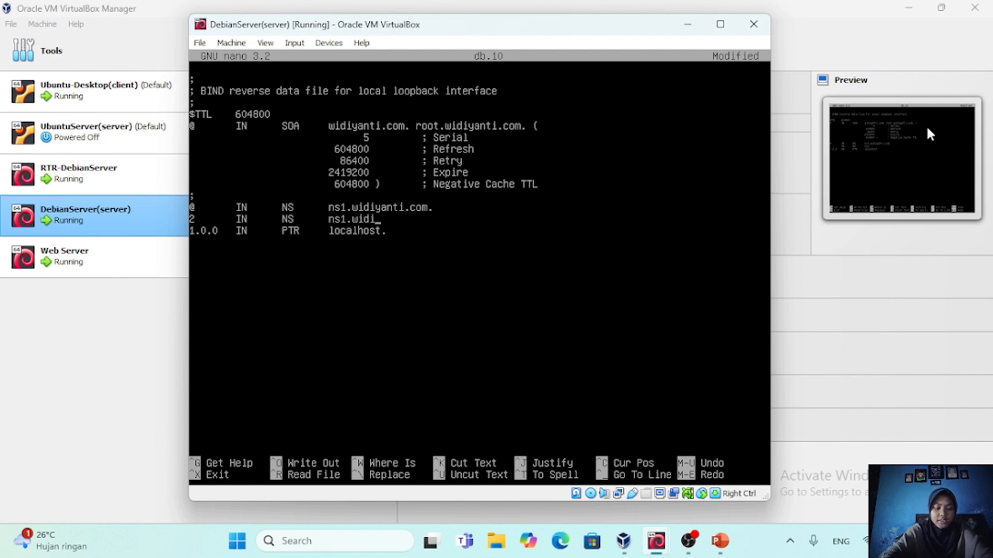
pyautogui.write('yanti.')
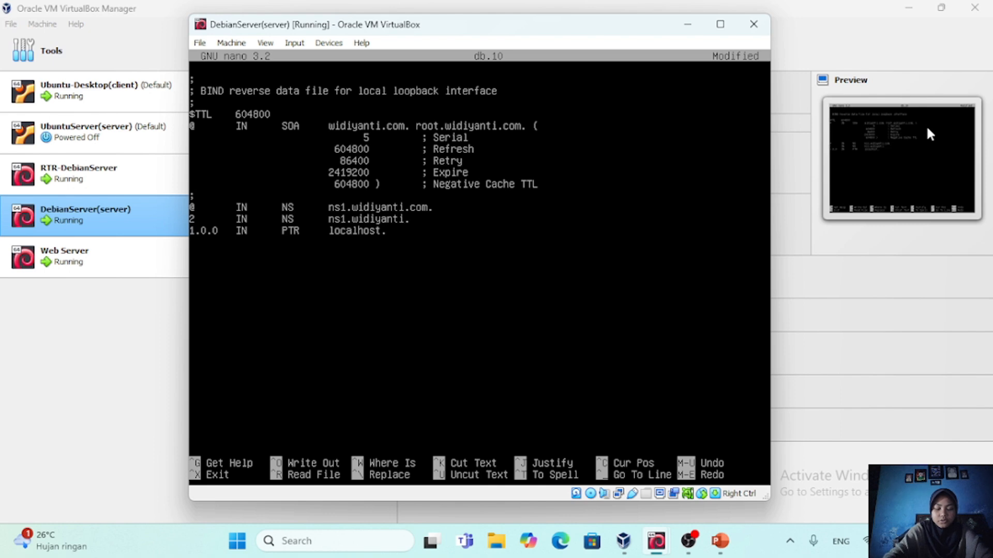
pyautogui.write('com.')
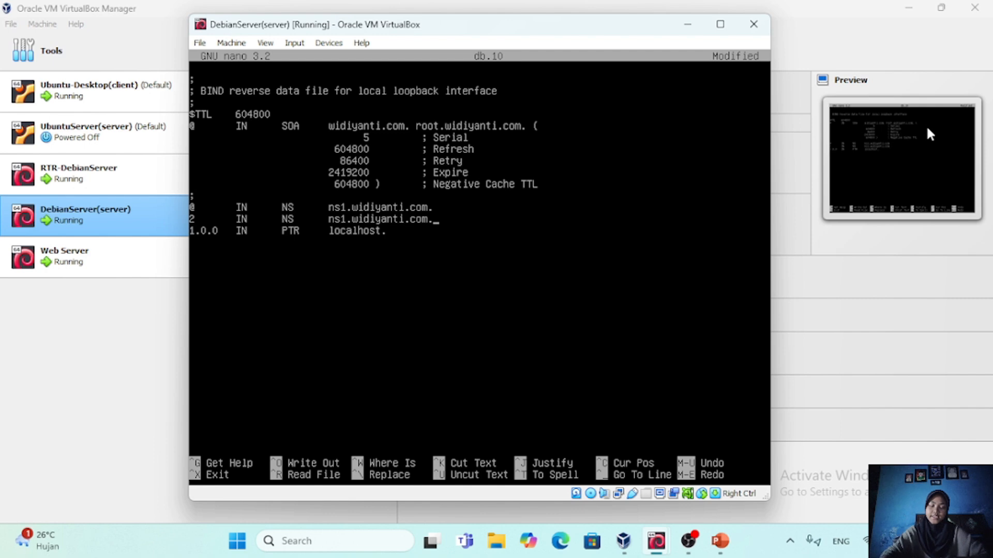
# Change the host part of the PTR record from 1.0.0 to 4
pyautogui.press('Down')
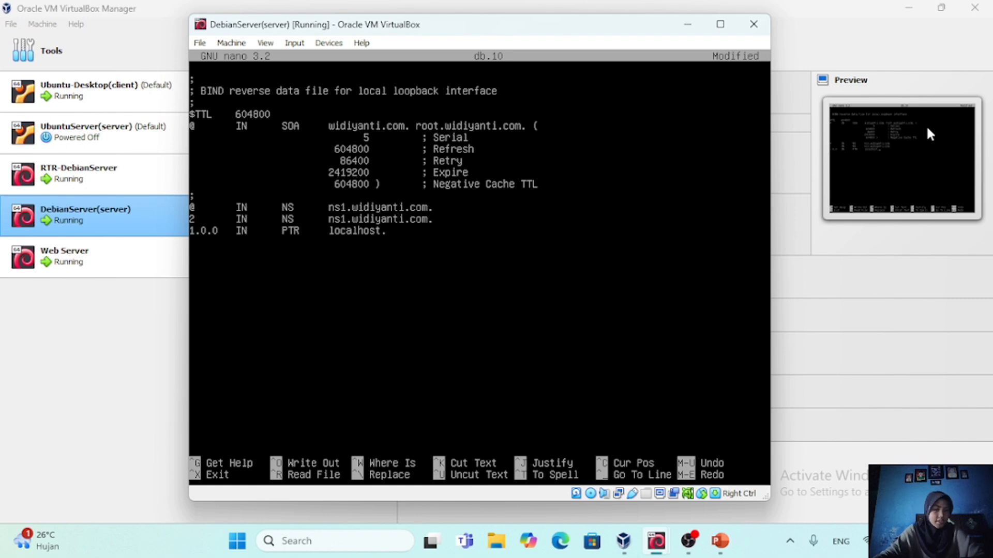
pyautogui.press('Left')
pyautogui.press('Left')
pyautogui.press('Left')
pyautogui.press('Left')
pyautogui.press('Left')
pyautogui.press('Left')
pyautogui.press('Left')
pyautogui.press('Left')
pyautogui.press('Left')
pyautogui.press('Left')
pyautogui.press('Left')
pyautogui.press('Left')
pyautogui.press('Left')
pyautogui.press('Left')
pyautogui.press('Left')
pyautogui.press('Left')
pyautogui.press('Left')
pyautogui.press('Left')
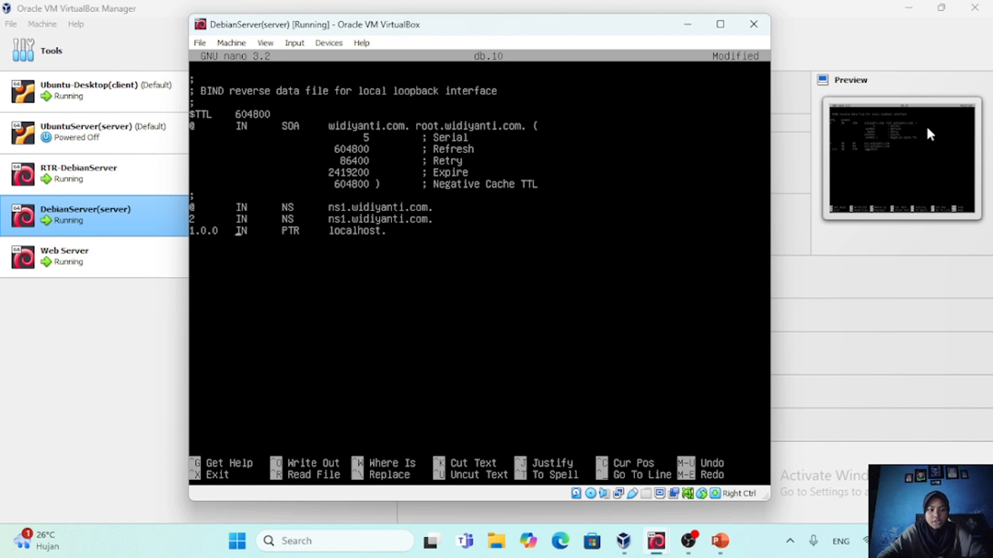
pyautogui.press('BackSpace')
pyautogui.press('BackSpace')
pyautogui.press('BackSpace')
pyautogui.press('BackSpace')
pyautogui.press('BackSpace')
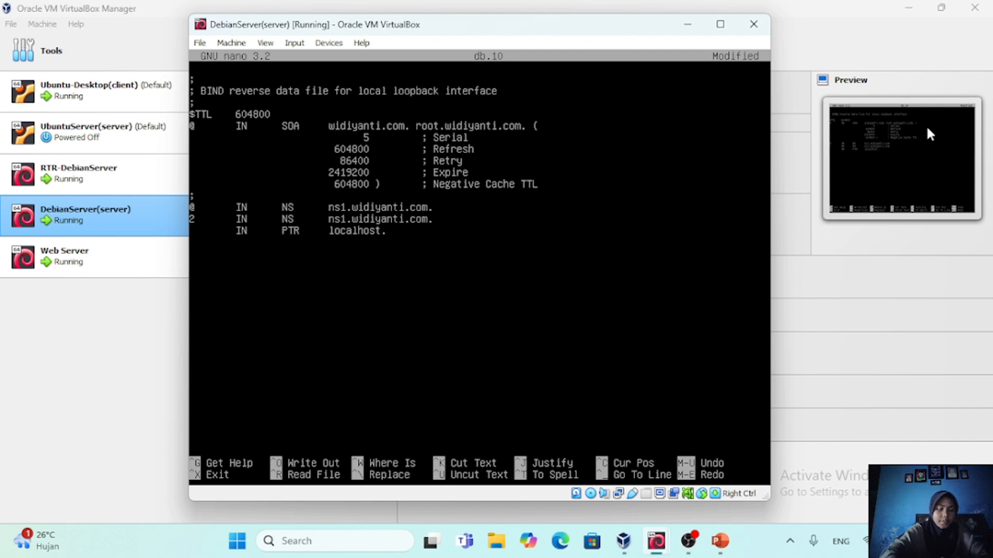
pyautogui.write('4')
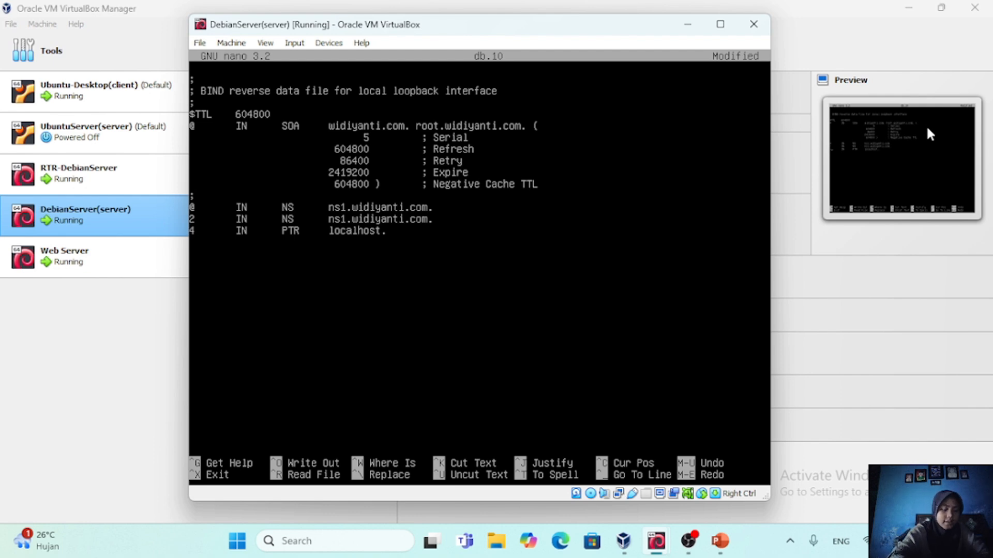
pyautogui.press('Right')
pyautogui.press('Right')
pyautogui.press('Right')
pyautogui.press('Right')
pyautogui.press('Right')
pyautogui.press('Right')
pyautogui.press('Right')
pyautogui.press('Right')
pyautogui.press('Right')
pyautogui.press('Right')
pyautogui.press('Right')
pyautogui.press('Right')
pyautogui.press('Right')
pyautogui.press('Right')
pyautogui.press('Right')
pyautogui.press('Right')
pyautogui.press('Right')
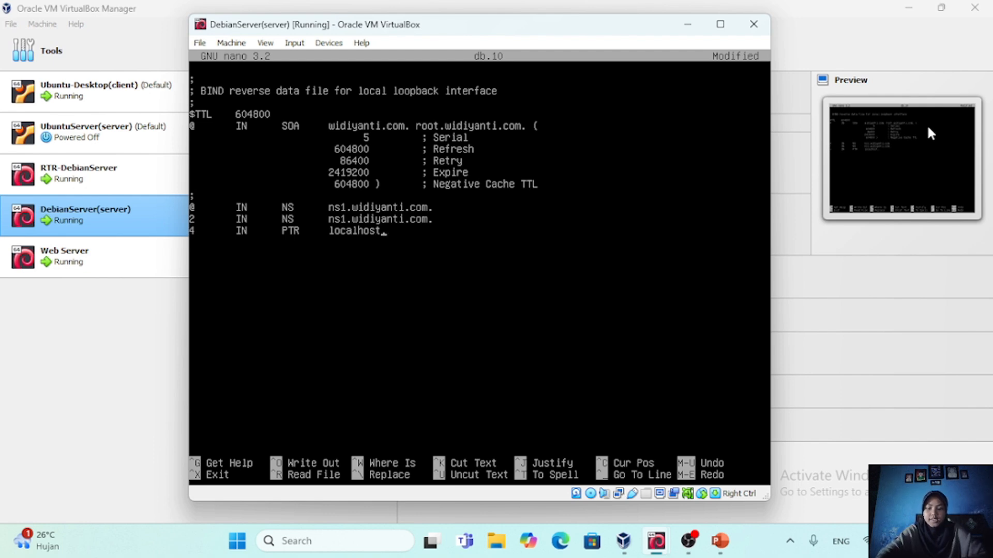
pyautogui.press('BackSpace')
pyautogui.press('BackSpace')
pyautogui.press('BackSpace')
pyautogui.press('BackSpace')
pyautogui.press('BackSpace')
pyautogui.press('BackSpace')
pyautogui.press('BackSpace')
pyautogui.press('BackSpace')
pyautogui.press('BackSpace')
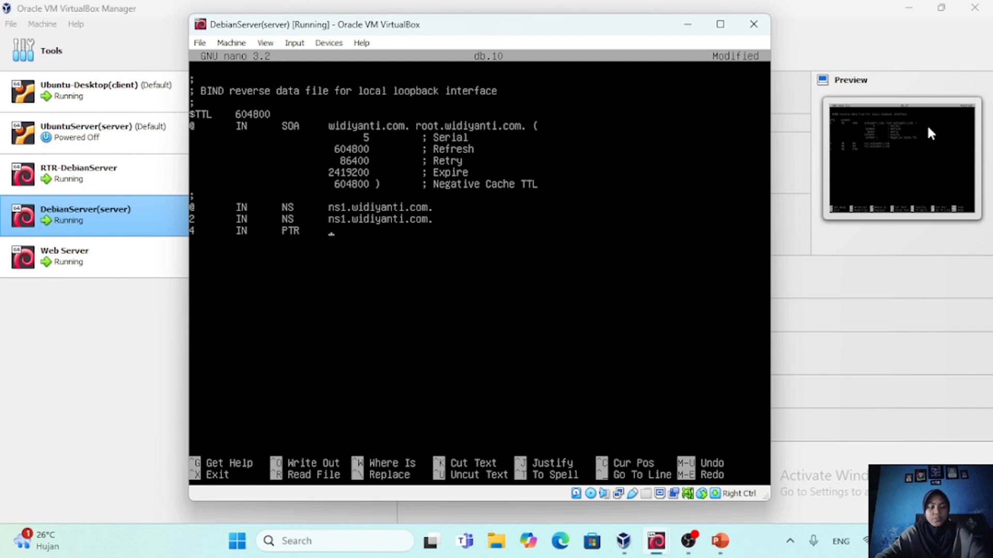
pyautogui.write('www')
pyautogui.write('.')
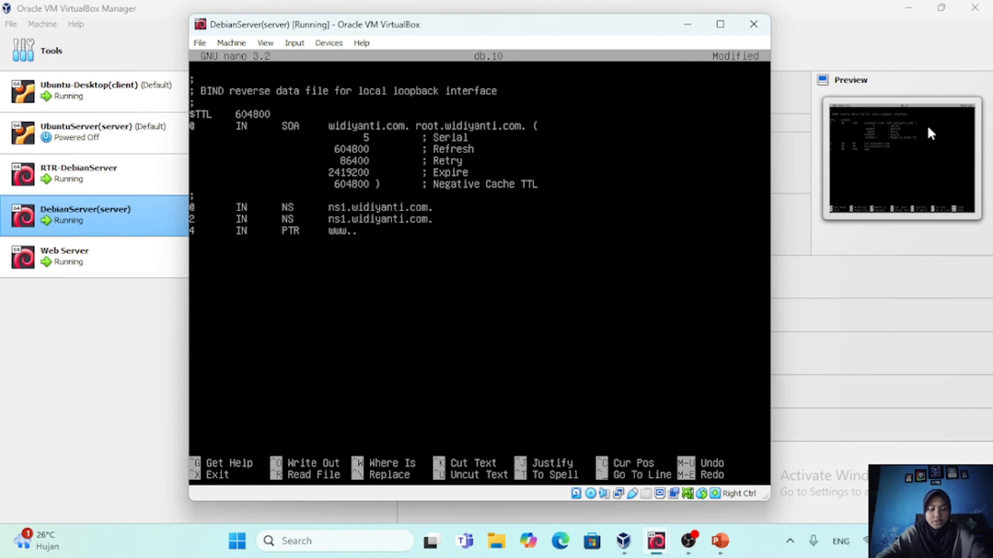
pyautogui.write('widiyanti')
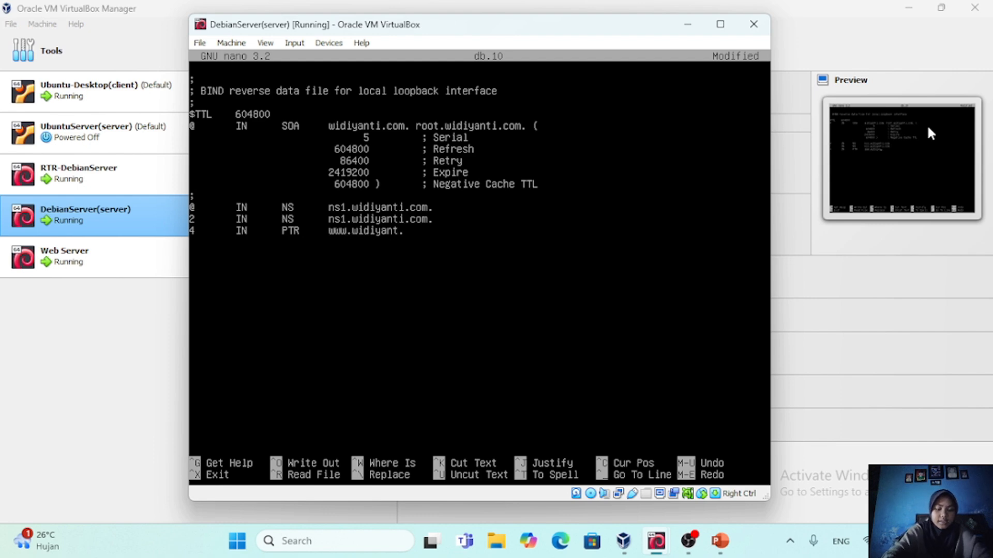
pyautogui.write('.com')
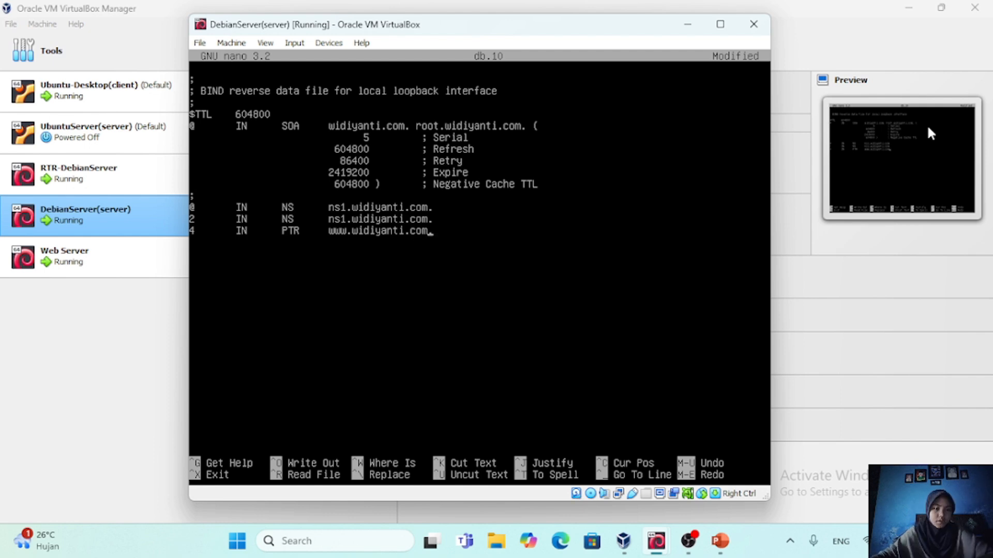
pyautogui.hotkey('ctrl', 'x')
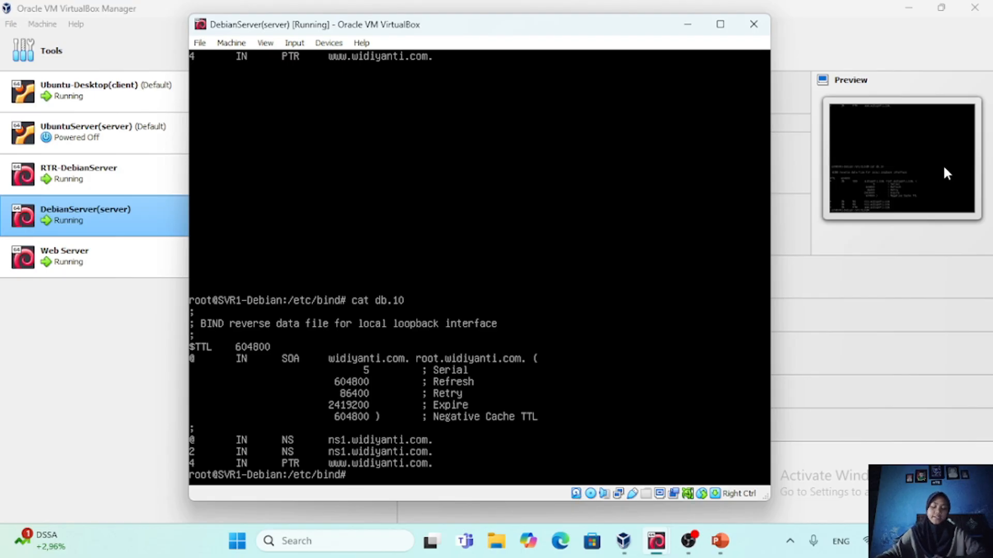
# Print the contents of the forward zone file db.widiyanti with cat to review its records
pyautogui.write('cat ')
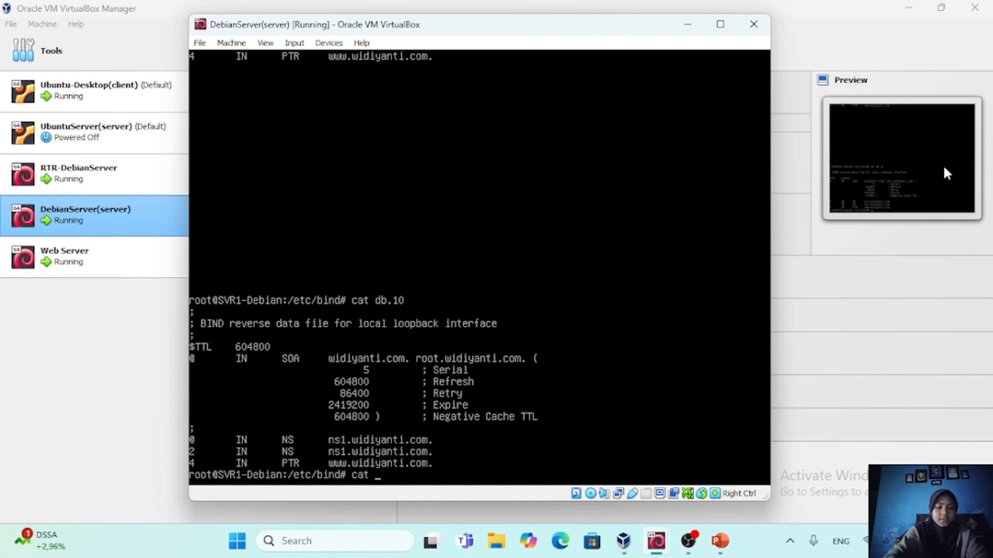
pyautogui.write('d')
pyautogui.write('b')
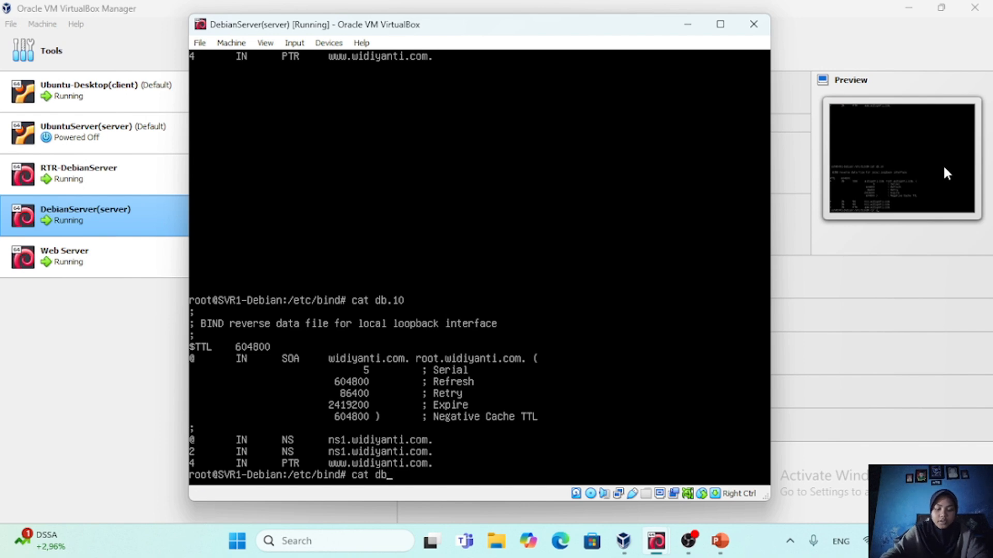
pyautogui.write('.widiyanti')
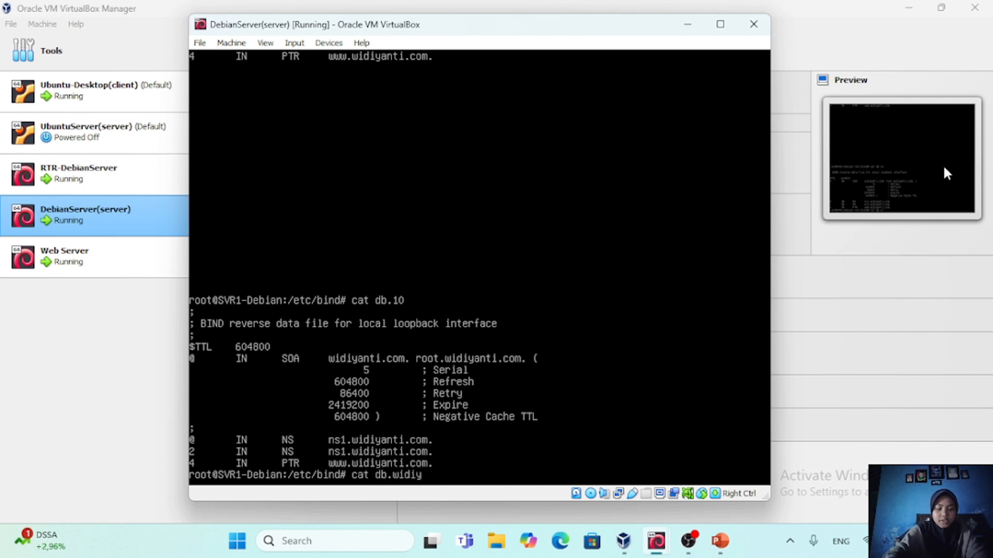
pyautogui.press('Return')
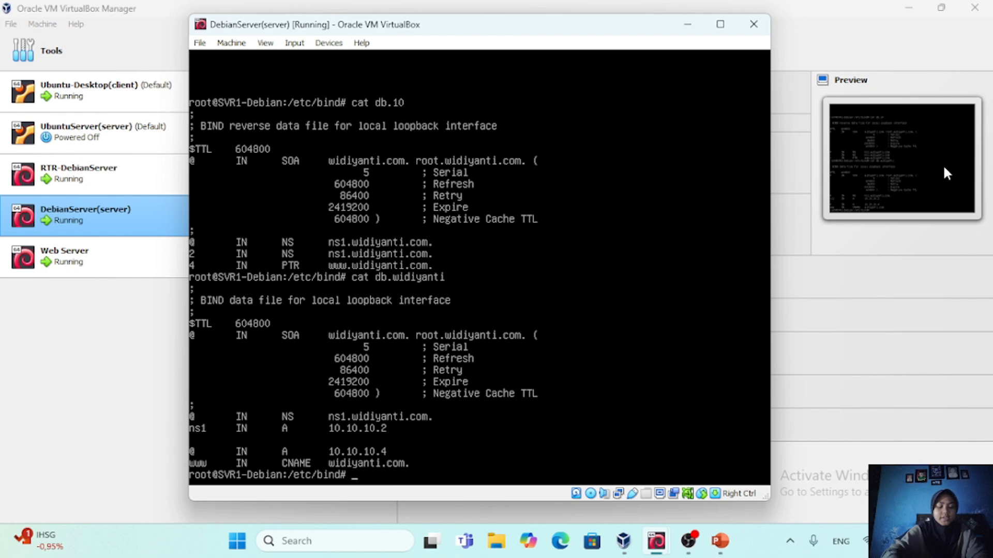
# Print the contents of the reverse zone file db.10 with cat to review its records
pyautogui.write('cat')
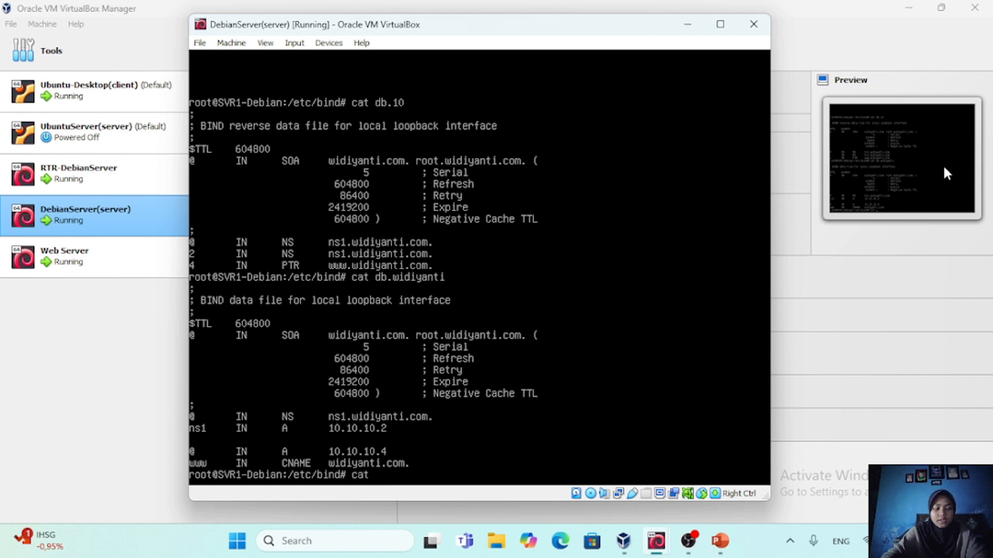
pyautogui.write(' db.')
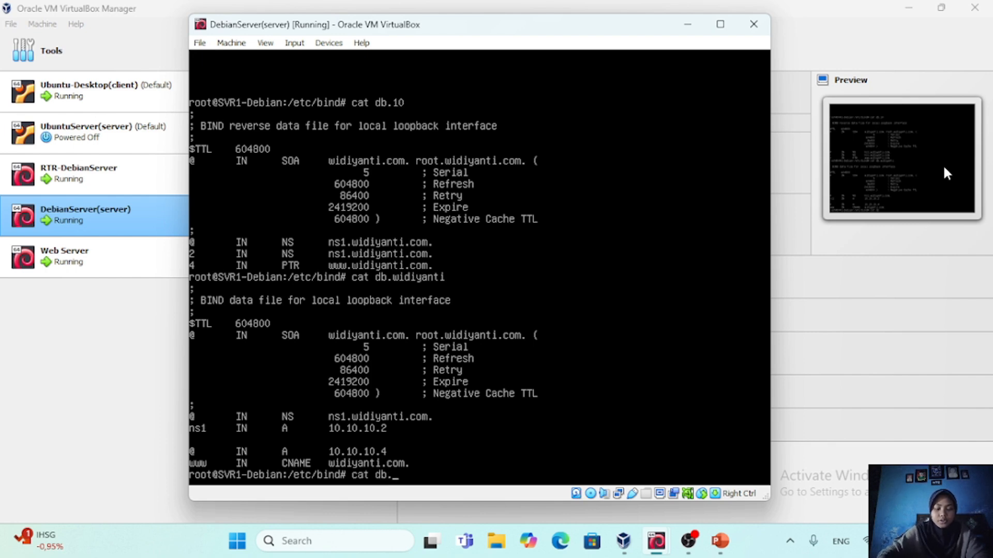
pyautogui.write('10')
pyautogui.press('Return')
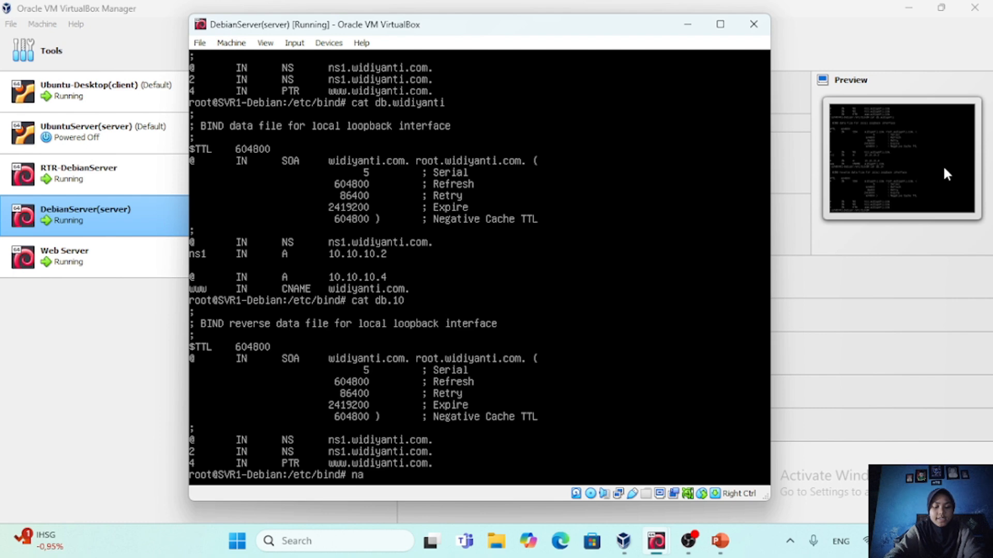
# Check the BIND configuration syntax with named-checkconf
pyautogui.write('ed-')
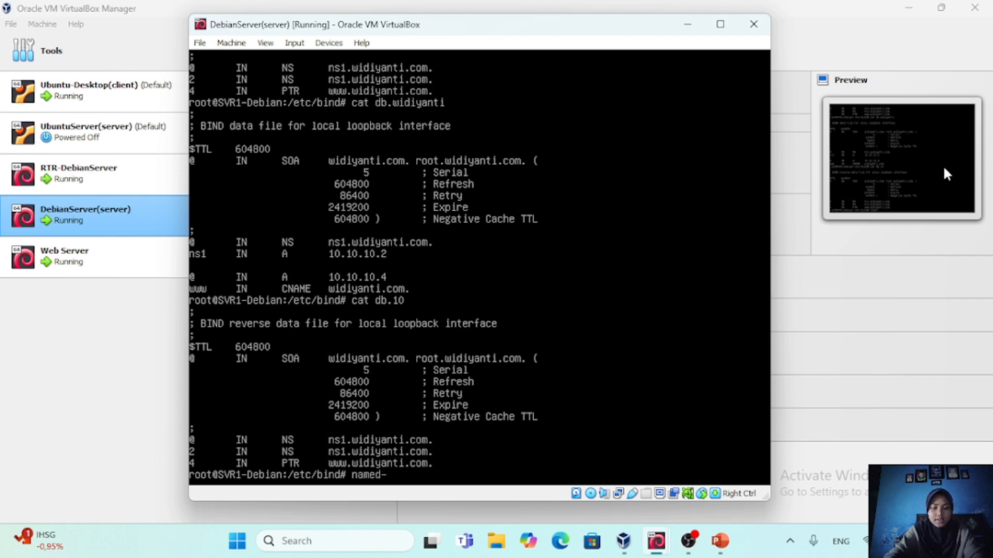
pyautogui.write('checkc')
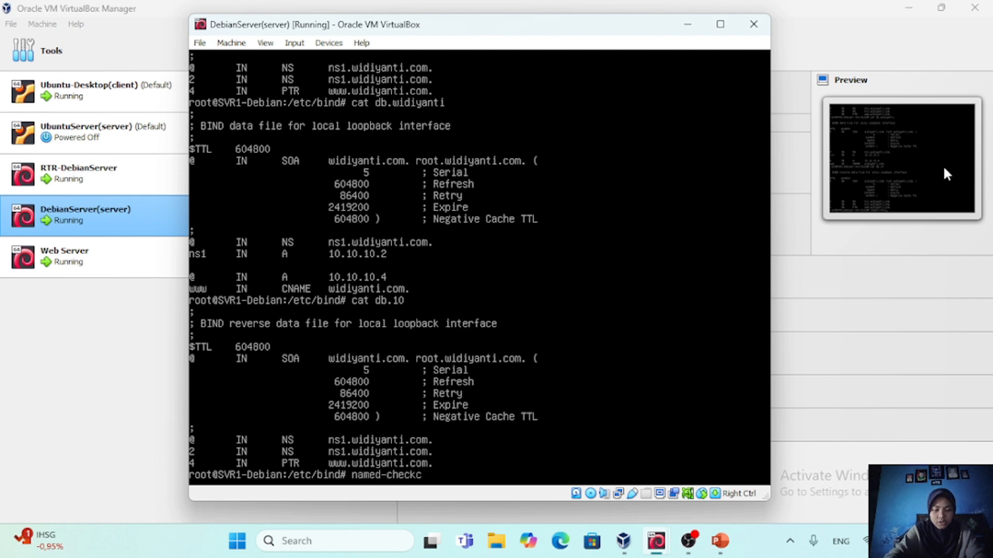
pyautogui.write('onf')
pyautogui.press('Return')
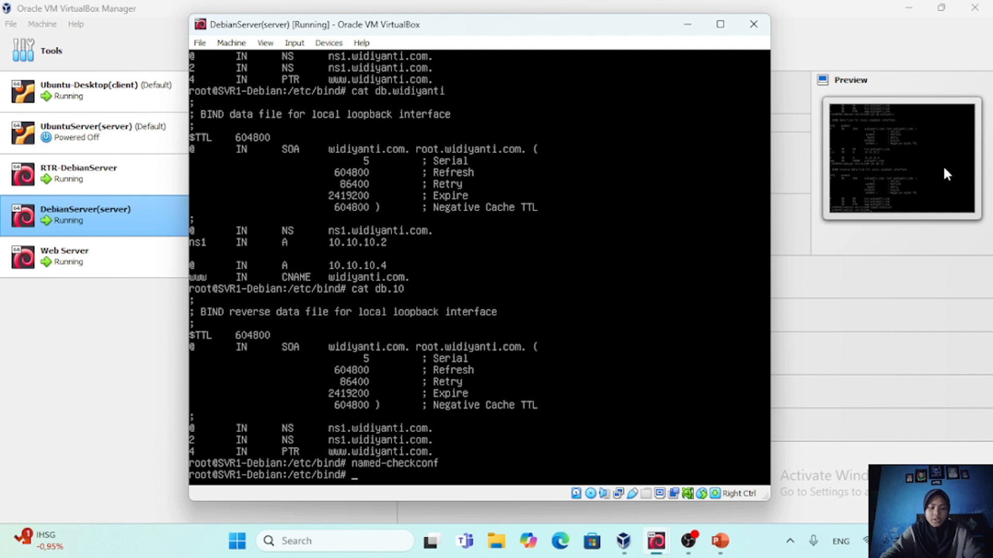
pyautogui.press('Return')
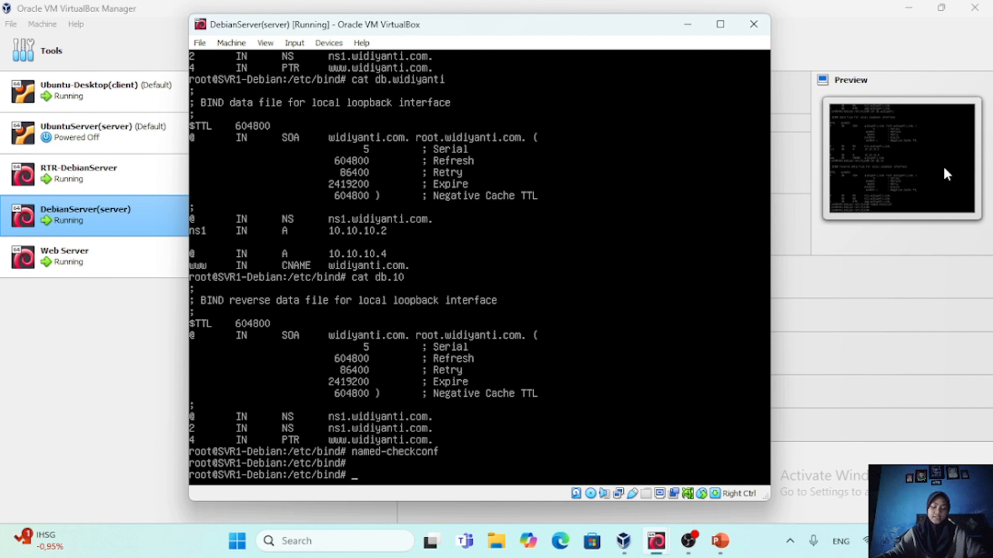
# Validate the forward zone widiyanti.com against the file db.widiyanti with named-checkzone
pyautogui.write('name')
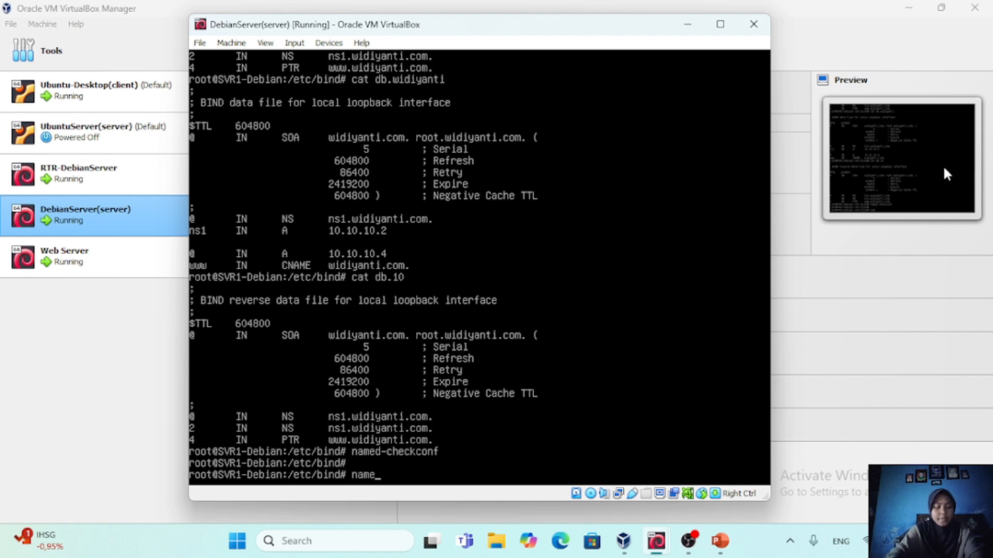
pyautogui.write('d-ch')
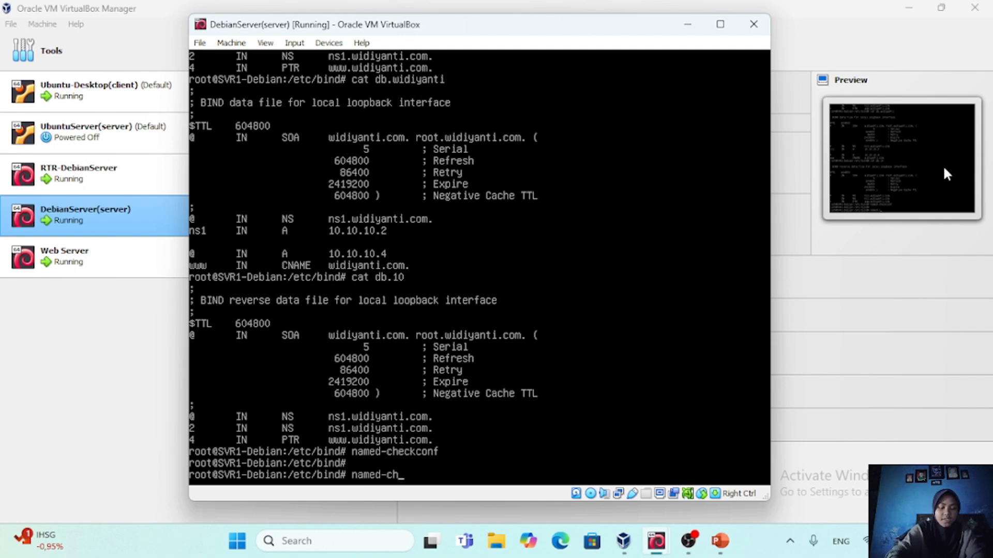
pyautogui.write('eckzone')
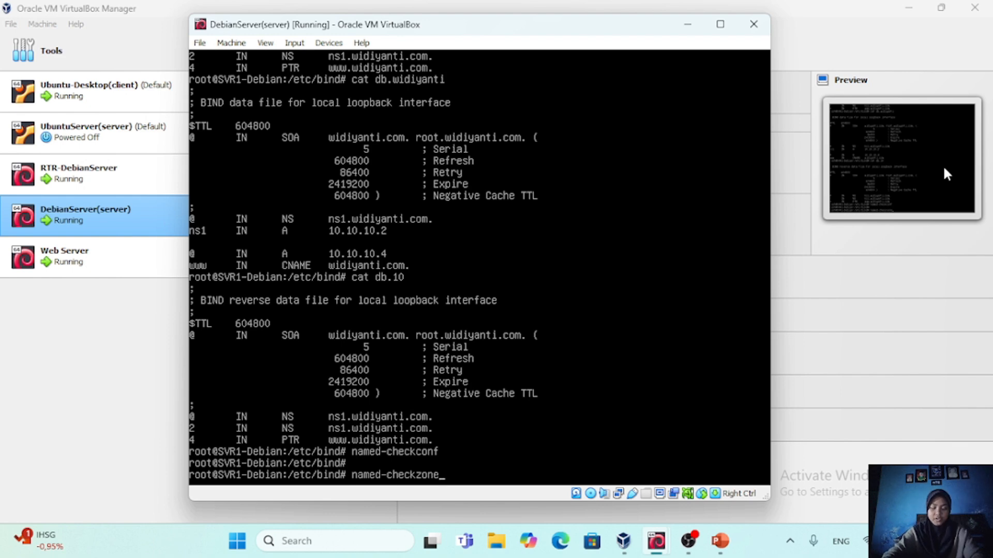
pyautogui.write(' widiya')
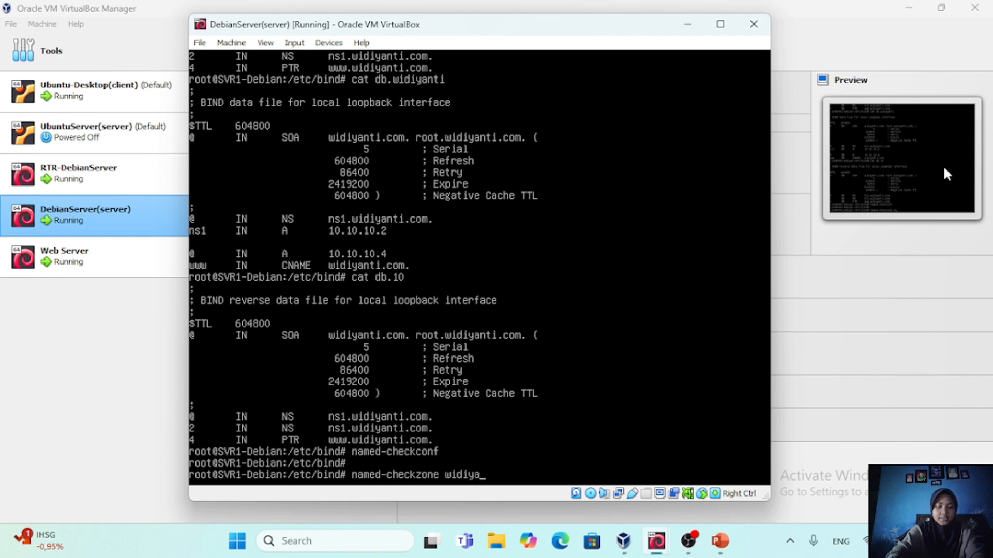
pyautogui.write('nti.com')
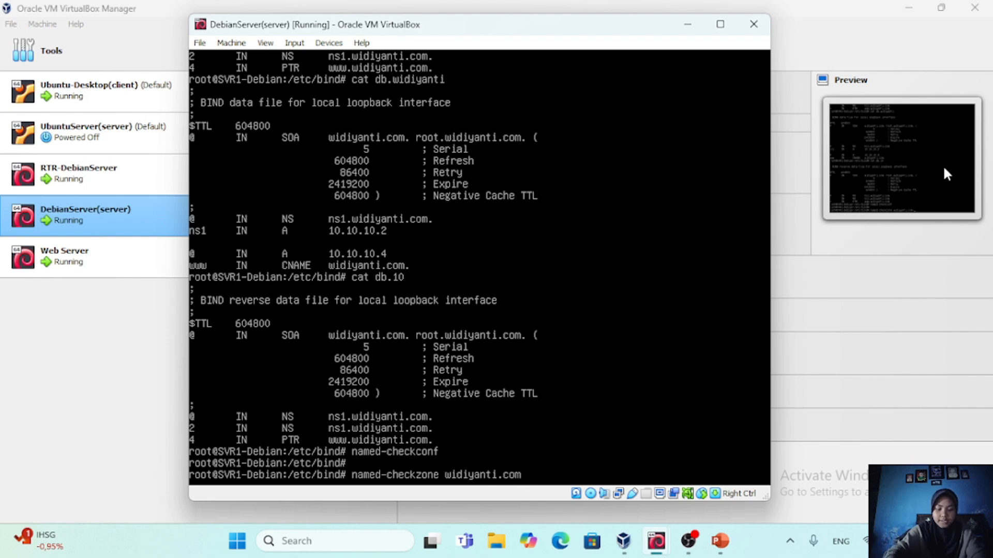
pyautogui.write(' db.widi')
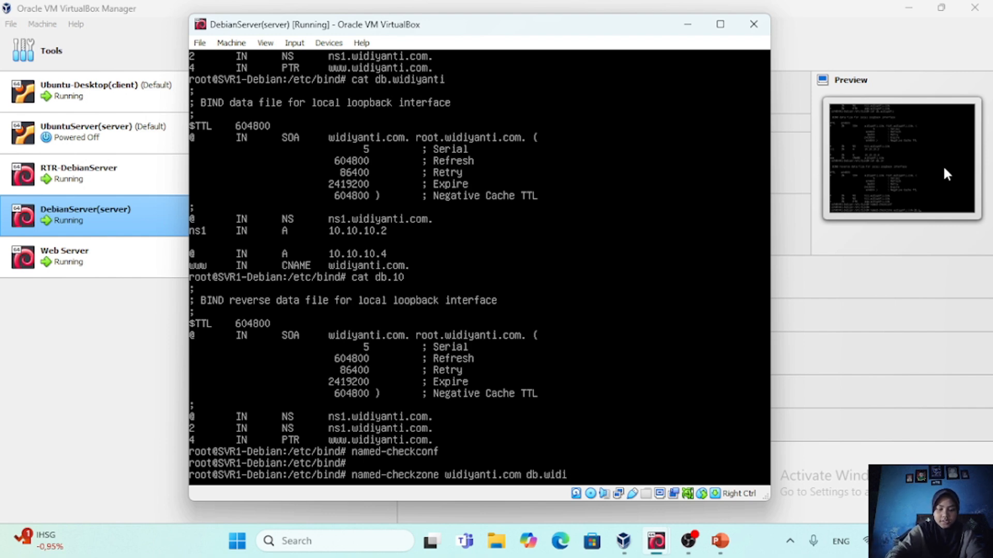
pyautogui.write('yanti')
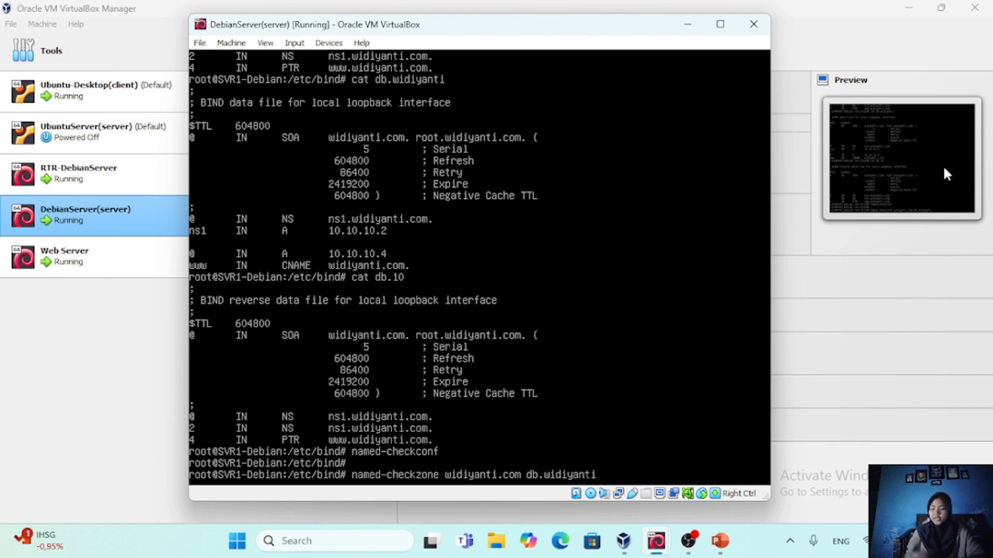
pyautogui.press('Return')
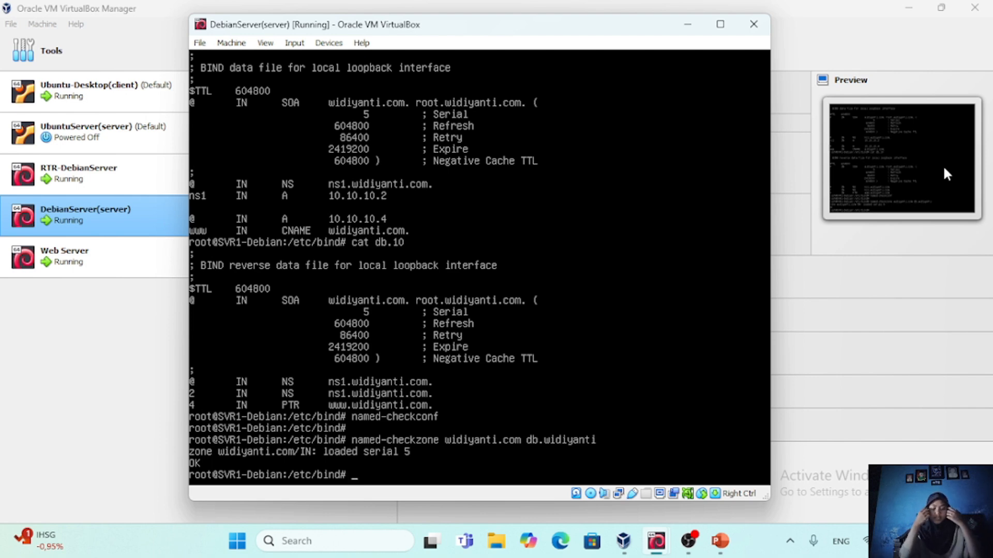
# Validate the reverse zone 10.10.10.in-addr.arpa against the file db.10 with named-checkzone
pyautogui.write('named')
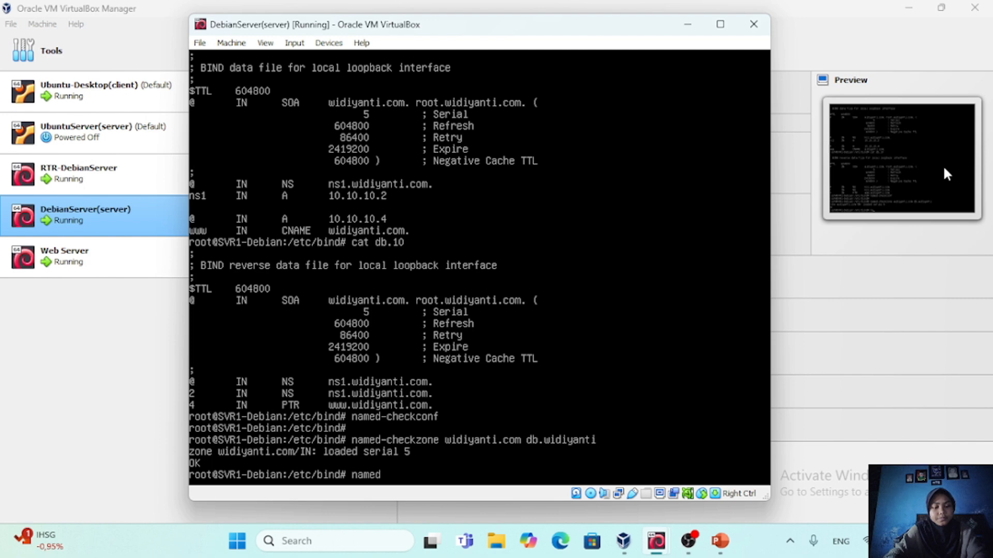
pyautogui.write('-ch')
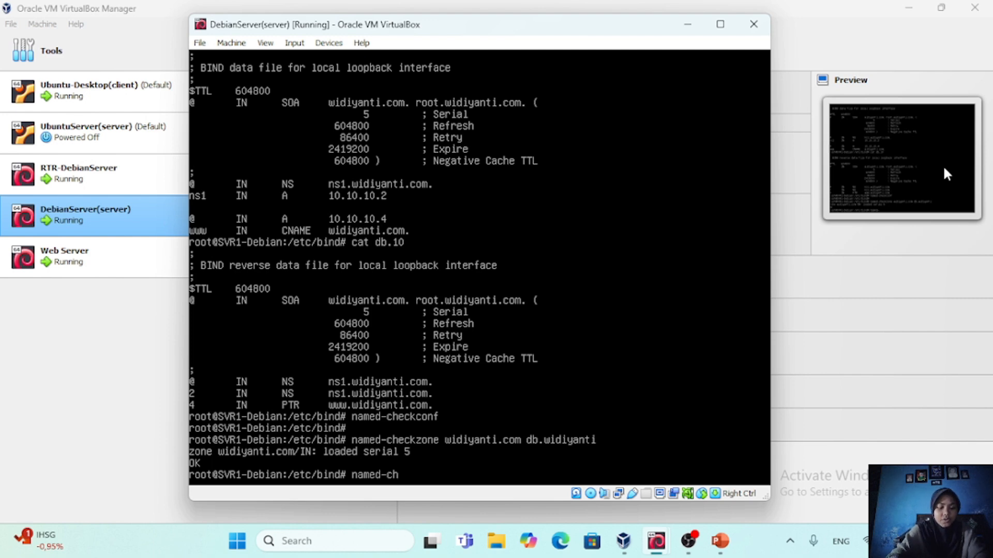
pyautogui.write('eckzone 10.10')
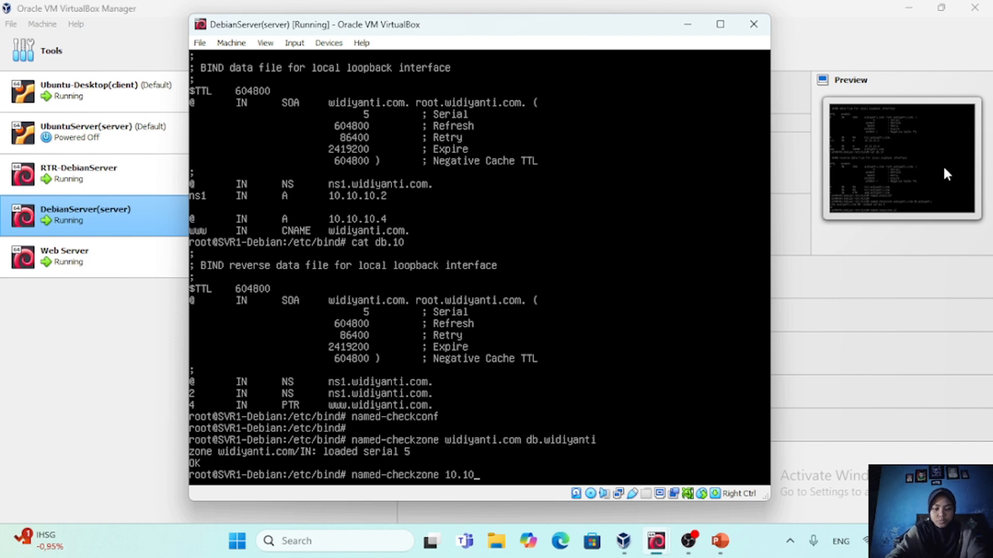
pyautogui.write('.10.in')
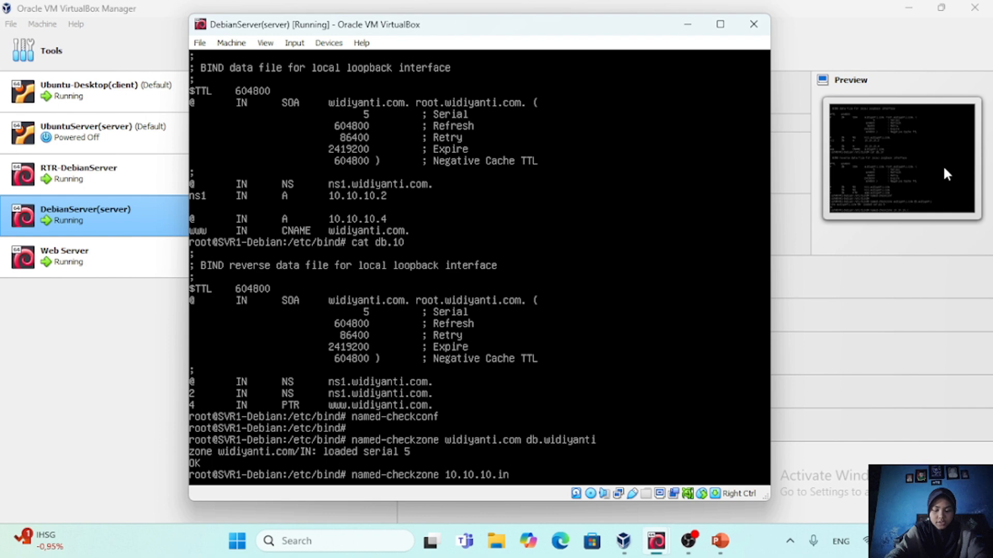
pyautogui.write('-addr')
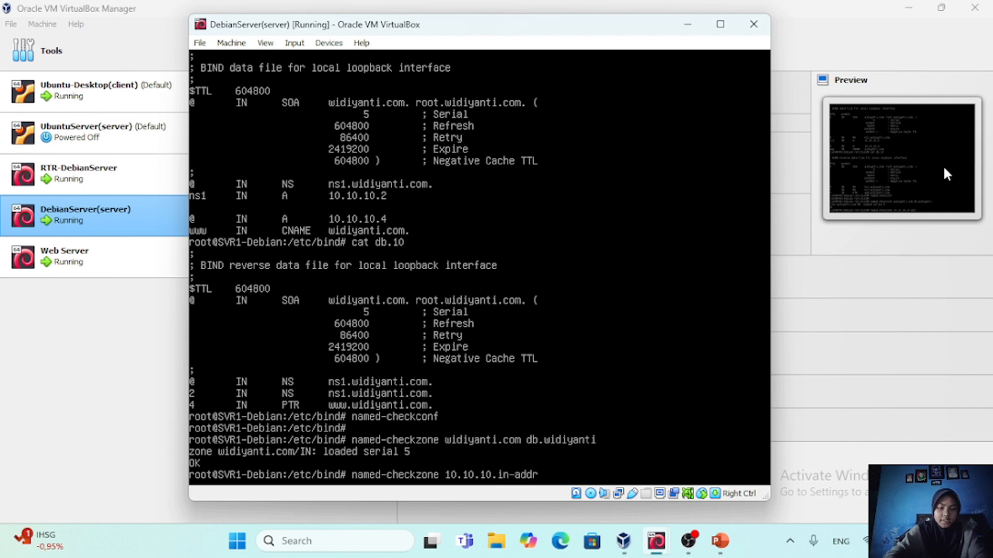
pyautogui.write('.ar')
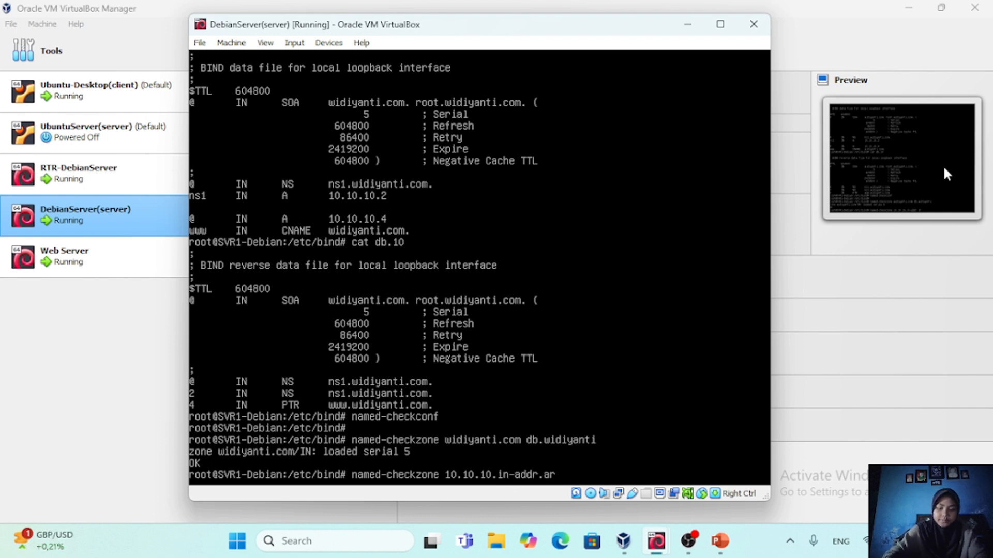
pyautogui.write('pa d')
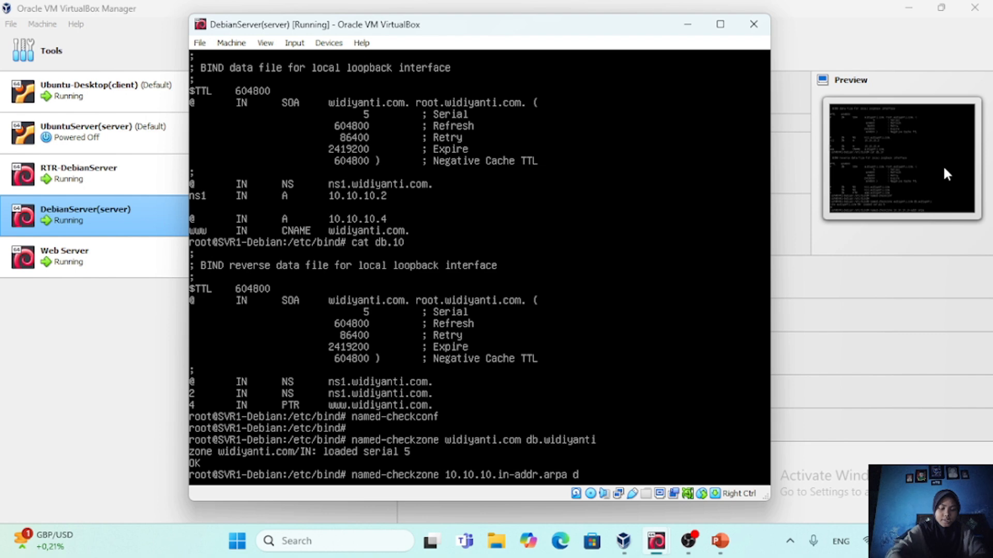
pyautogui.write('b.10')
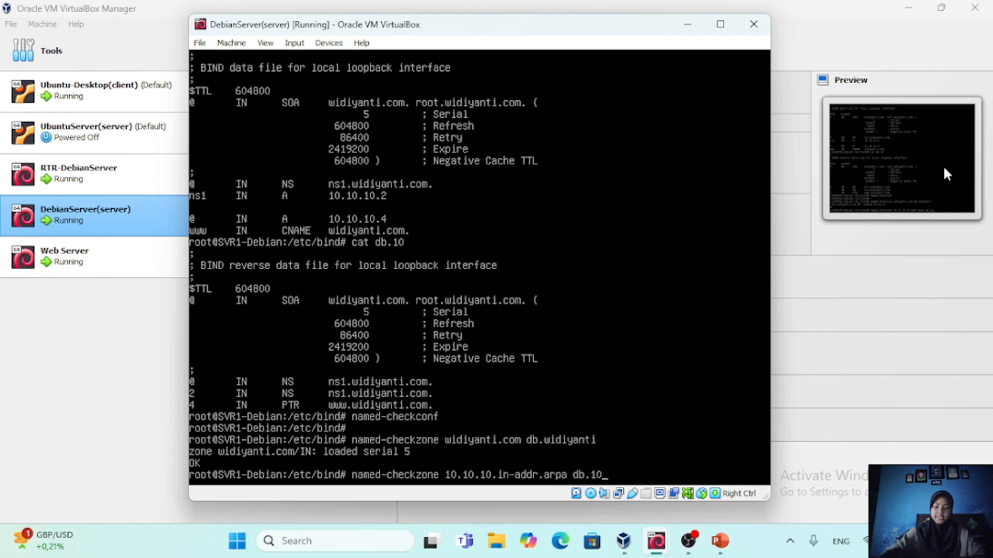
pyautogui.press('Return')
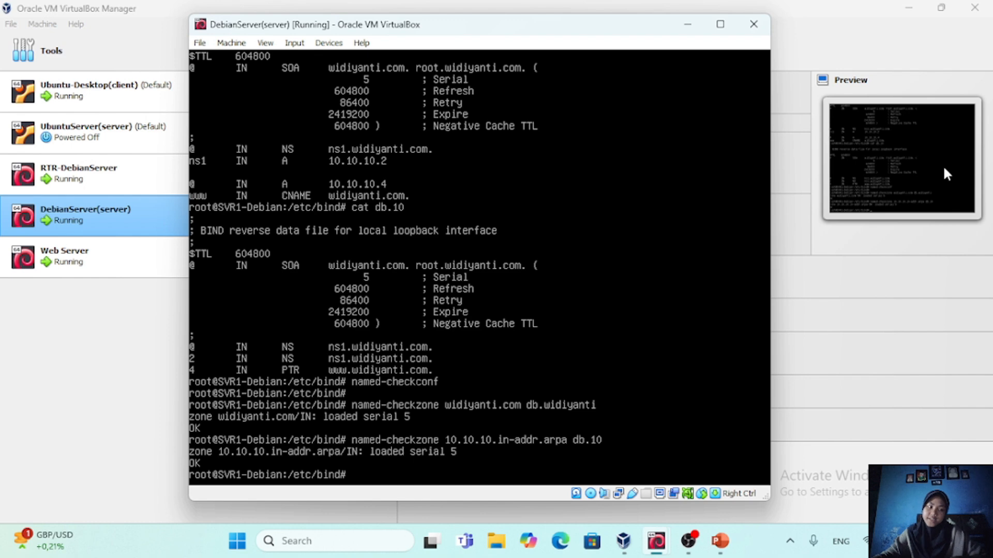
# Restart the bind9 service with systemctl
pyautogui.write('syste')
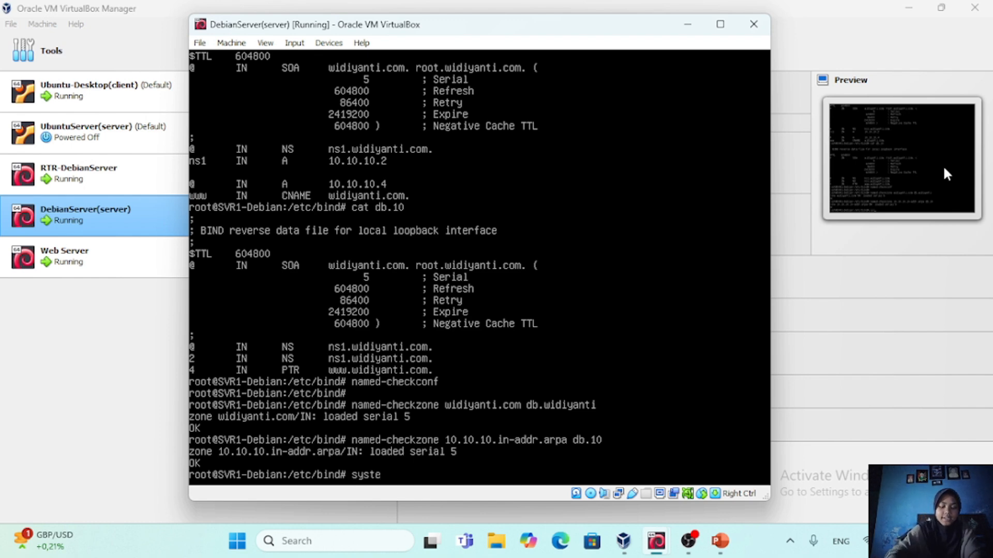
pyautogui.write('mctl re')
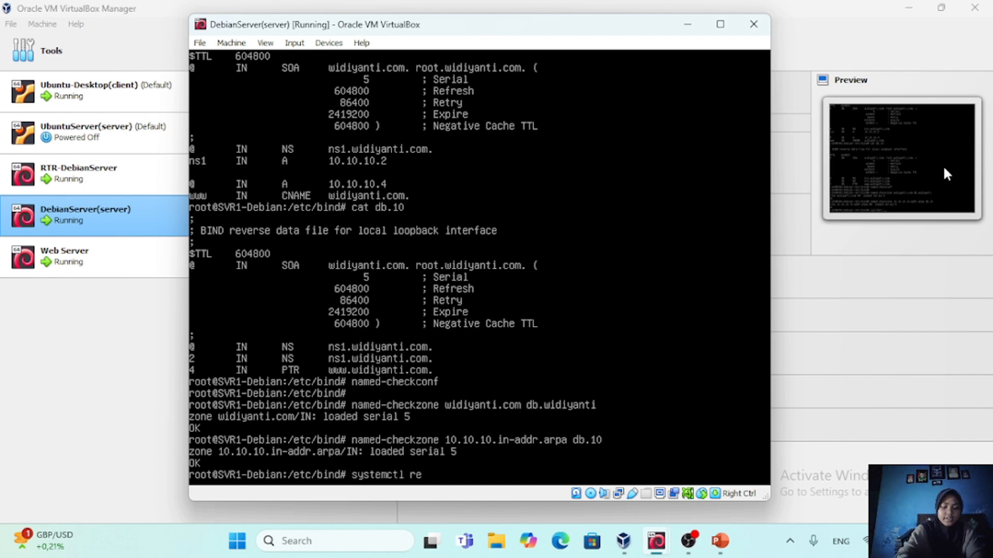
pyautogui.write('start bind')
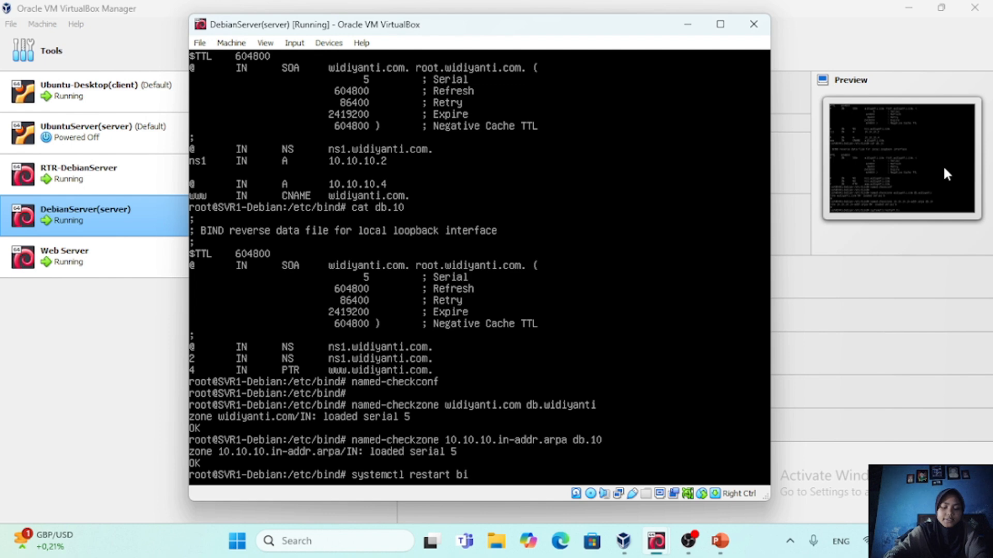
pyautogui.write('9')
pyautogui.press('Return')
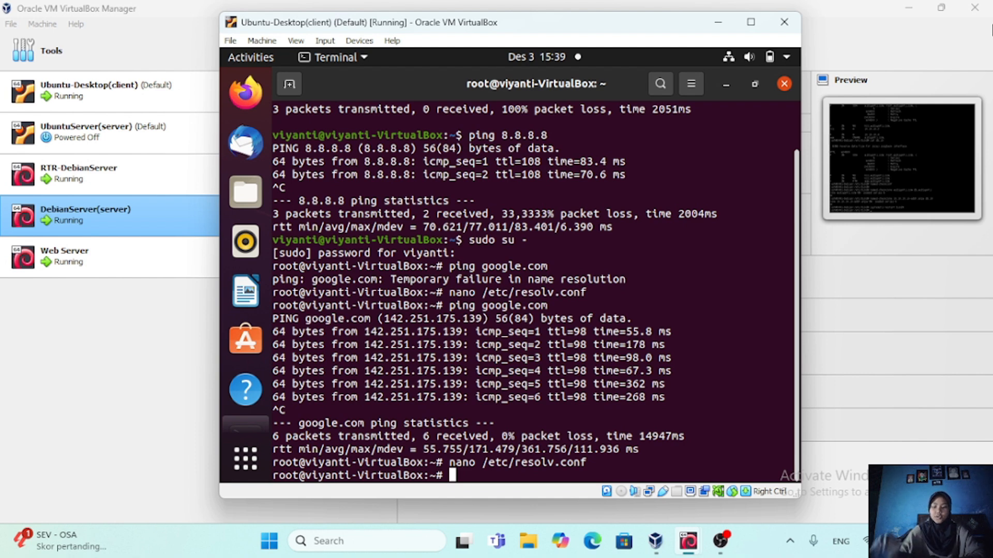
# In the Ubuntu-Desktop client's terminal, open /etc/resolv.conf in nano and comment out the nameserver 8.8.8.8 line
pyautogui.press('Up')
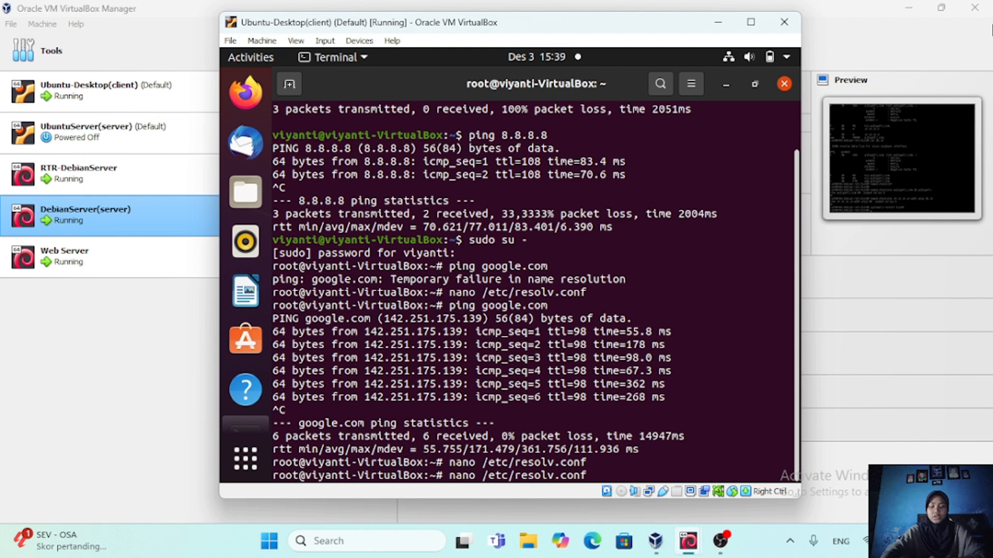
pyautogui.press('Return')
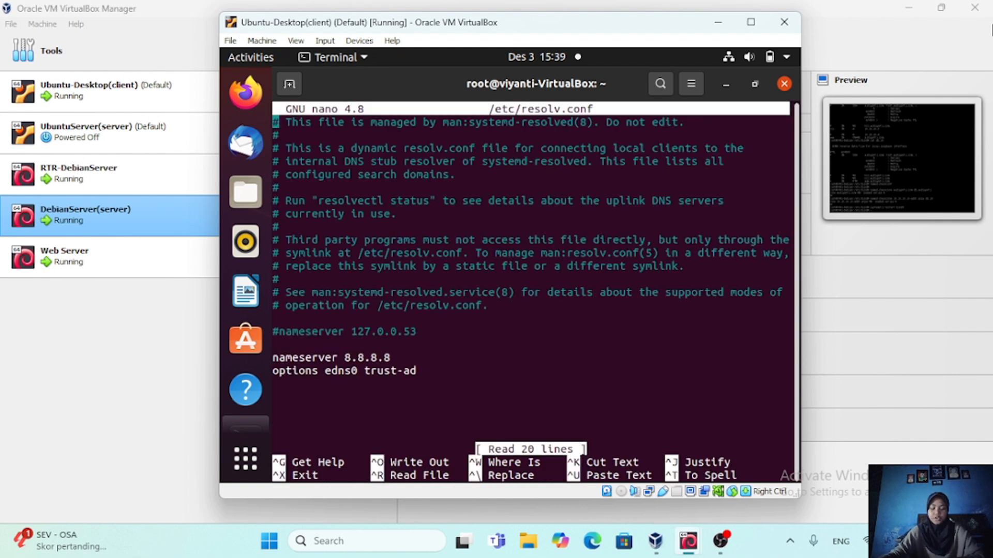
pyautogui.press('Down')
pyautogui.press('Down')
pyautogui.press('Down')
pyautogui.press('Down')
pyautogui.press('Down')
pyautogui.press('Down')
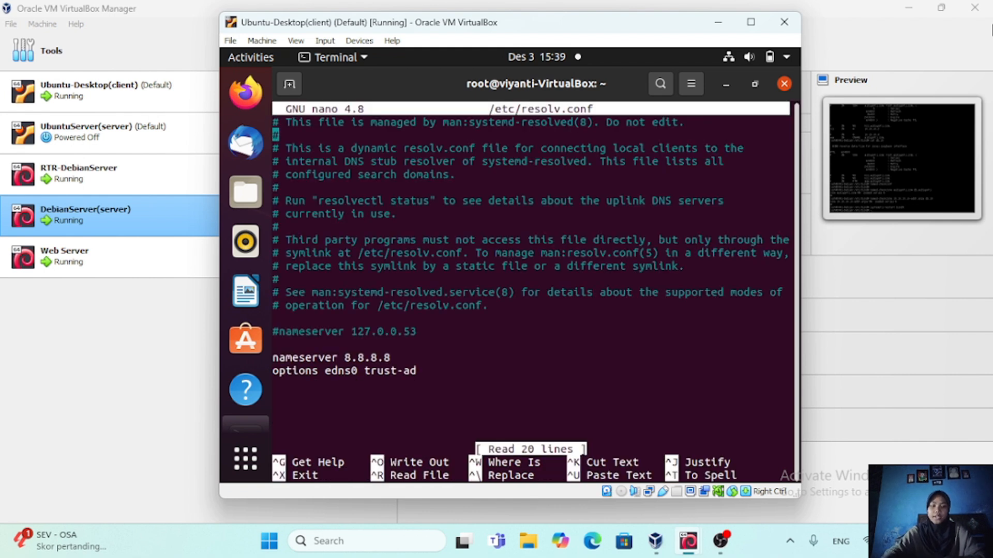
pyautogui.press('Down')
pyautogui.press('Down')
pyautogui.press('Down')
pyautogui.press('Down')
pyautogui.press('Down')
pyautogui.press('Down')
pyautogui.press('Down')
pyautogui.press('Down')
pyautogui.press('Down')
pyautogui.press('Down')
pyautogui.press('Down')
pyautogui.press('Down')
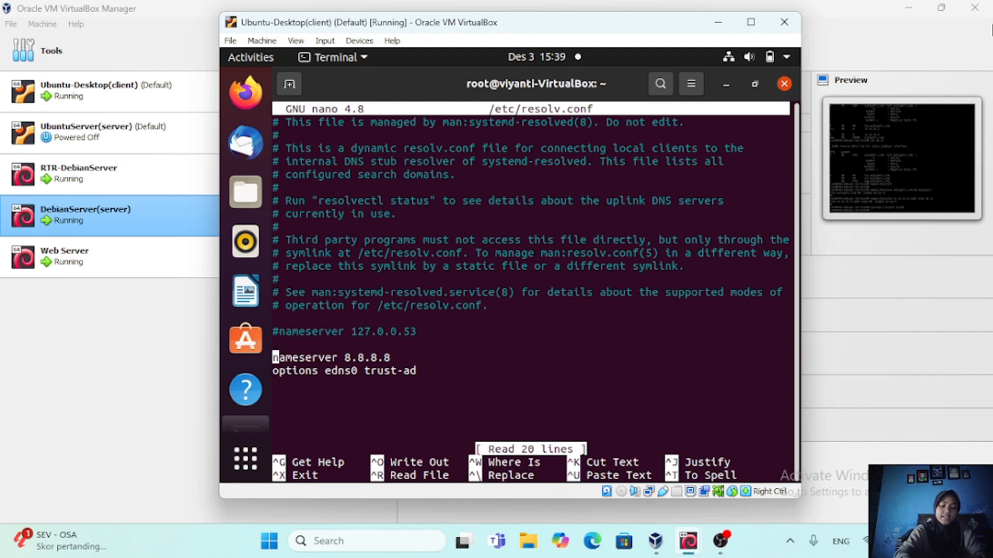
pyautogui.write('#')
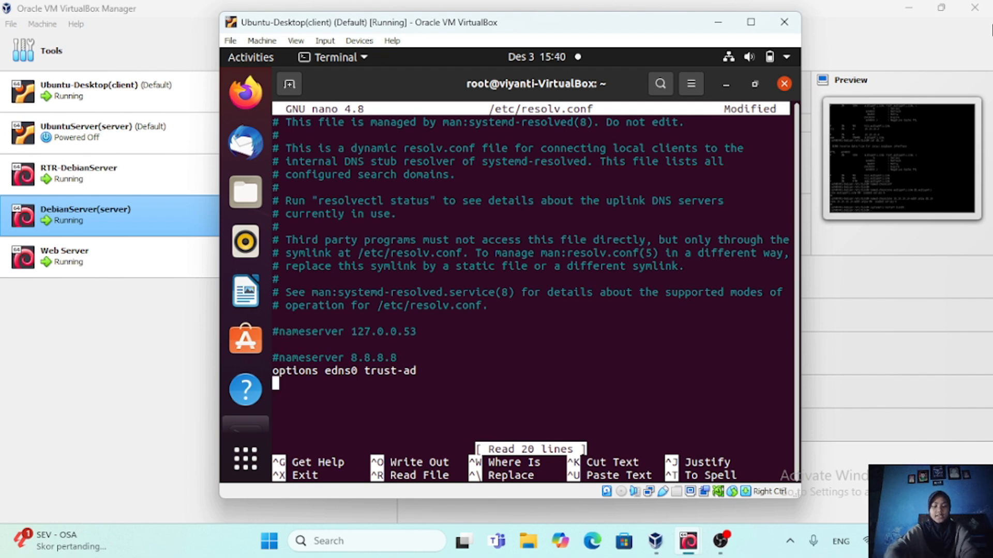
# Add the line nameserver 10.10.10.2 at the end of /etc/resolv.conf, save the file and exit nano
pyautogui.write('nameserver')
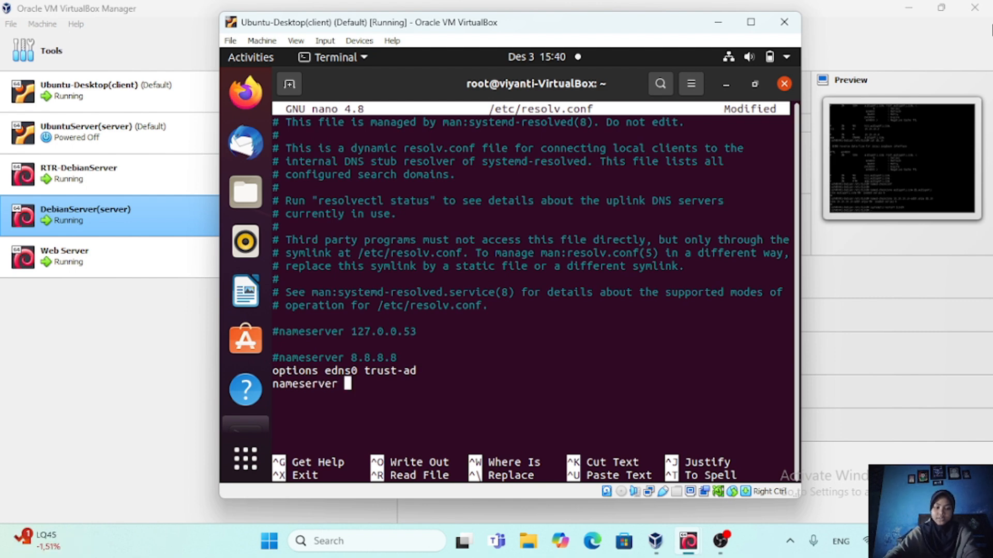
pyautogui.write('10.10.10.')
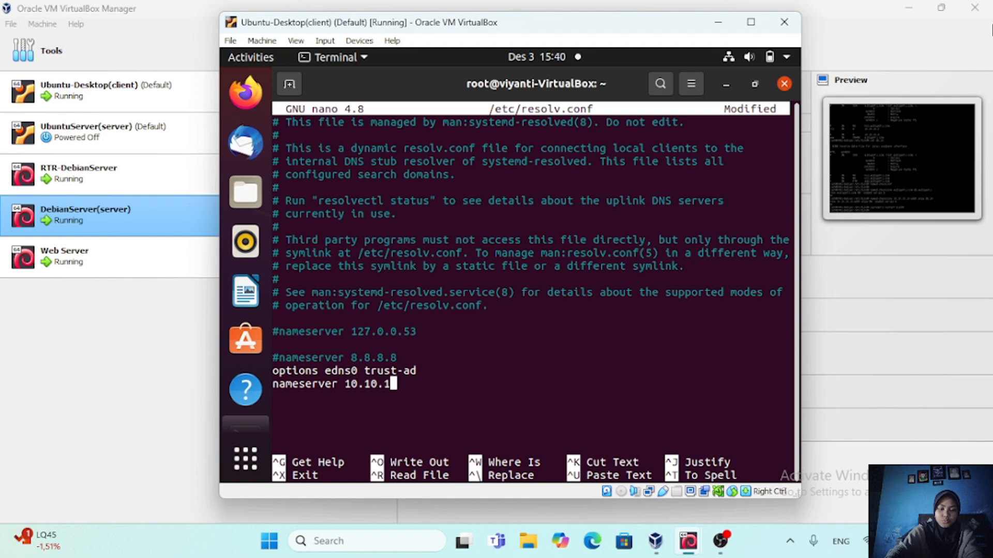
pyautogui.write('2')
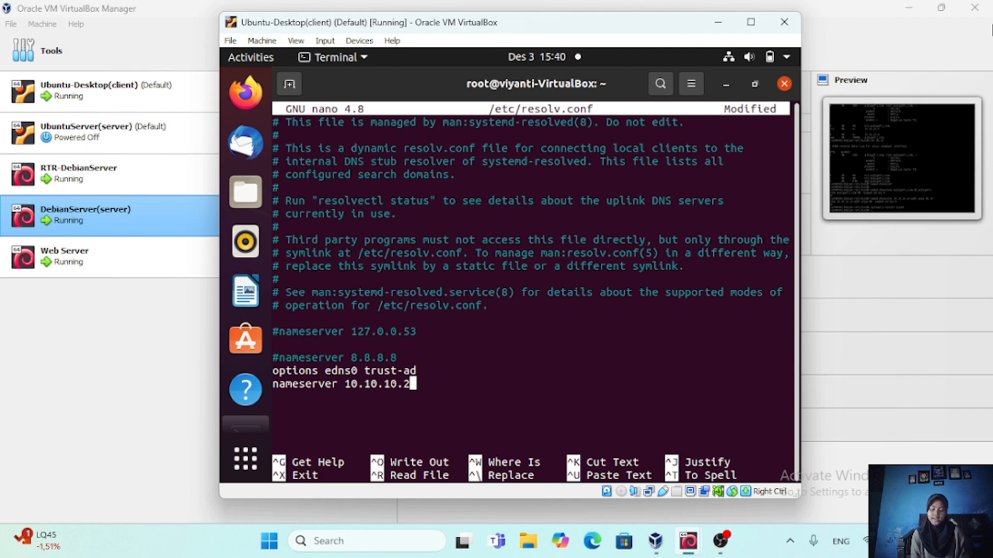
pyautogui.hotkey('ctrl', 'x')
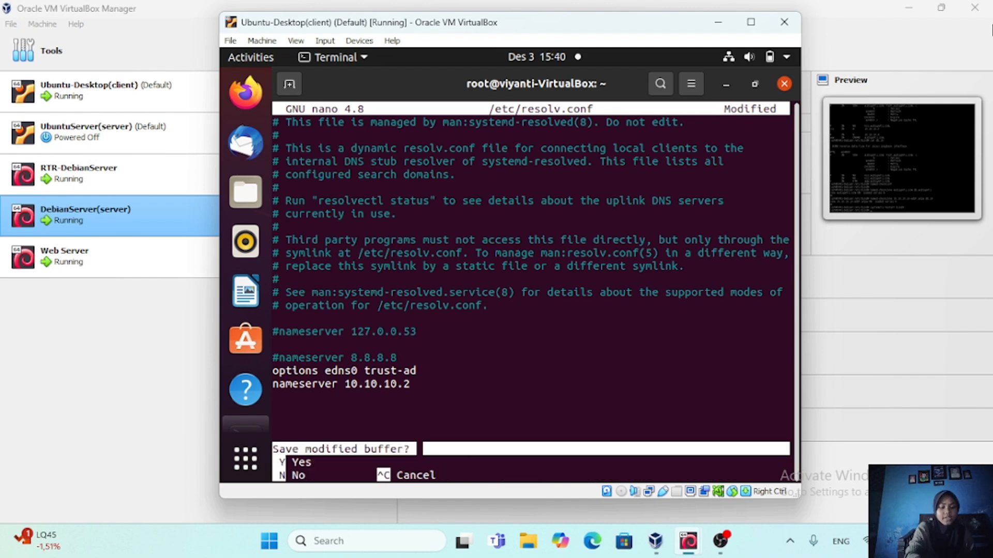
pyautogui.press('y')
pyautogui.press('Return')
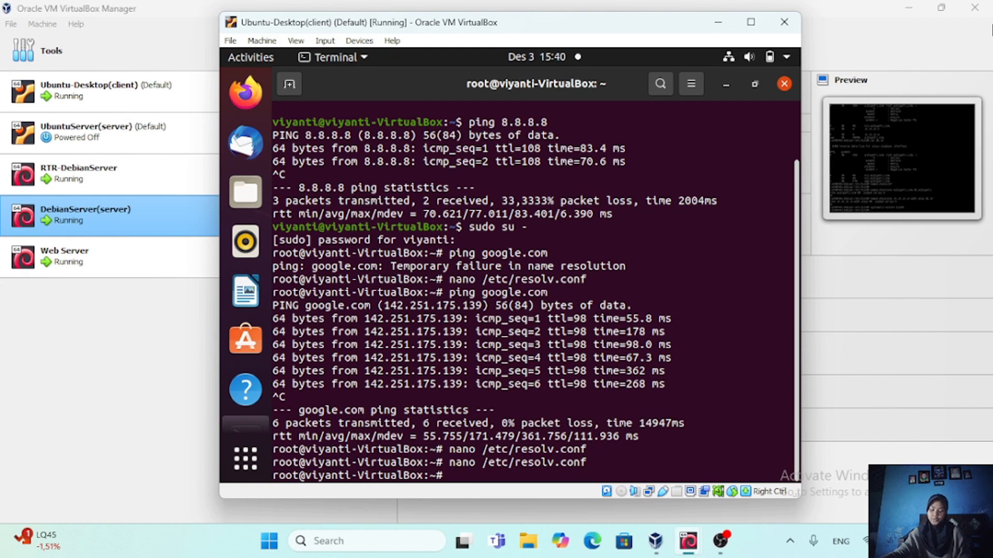
# Query the DNS records of widiyanti.com with dig from the client's terminal
pyautogui.write('d')
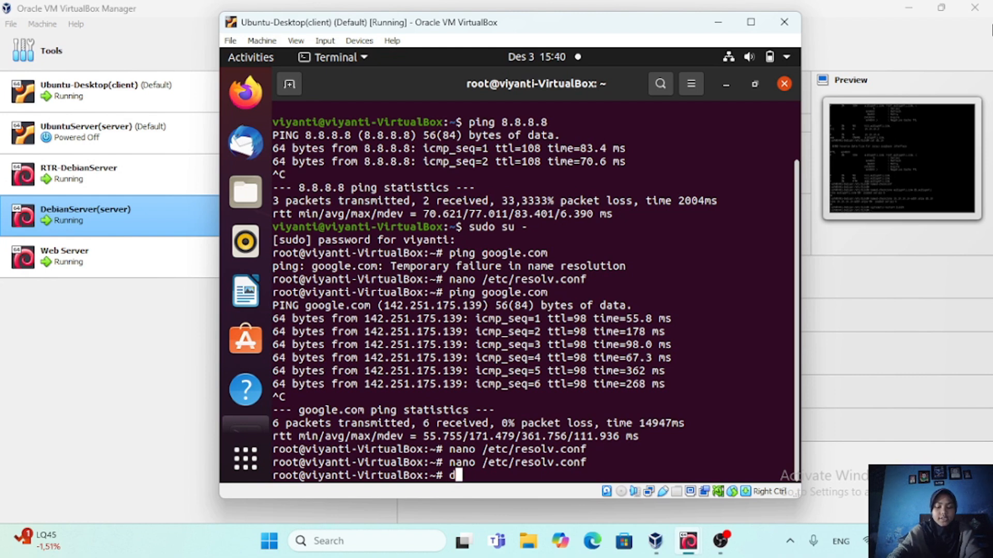
pyautogui.write('ig wid')
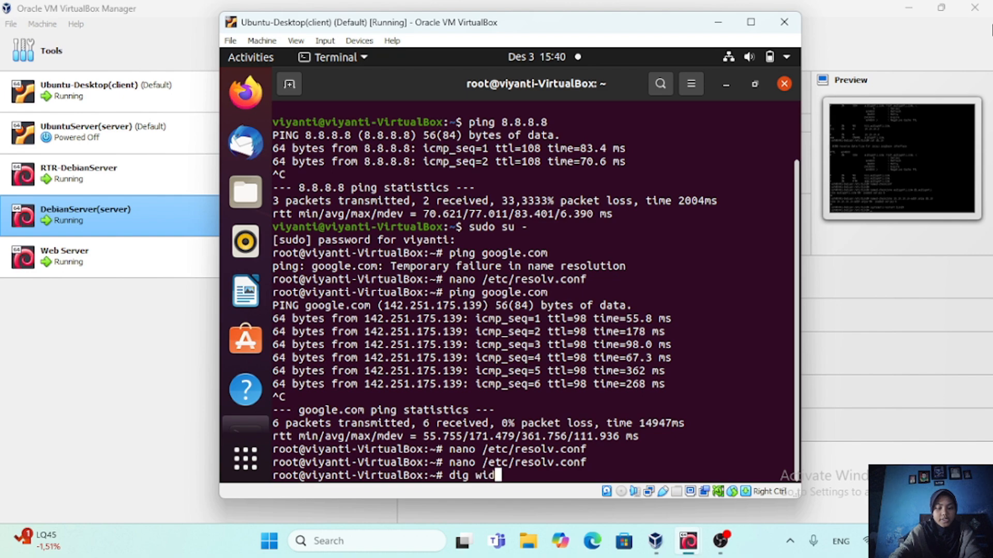
pyautogui.write('iyanti')
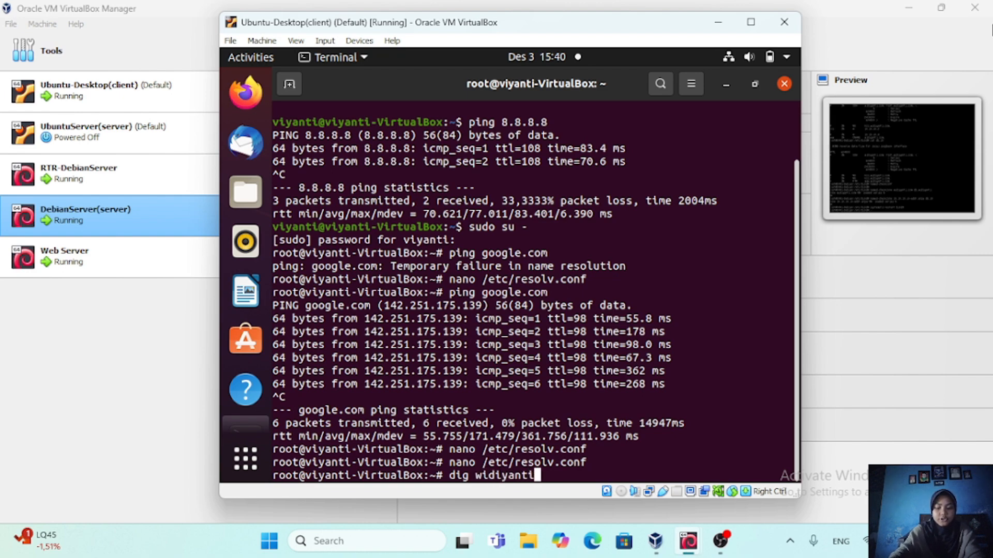
pyautogui.write('.com')
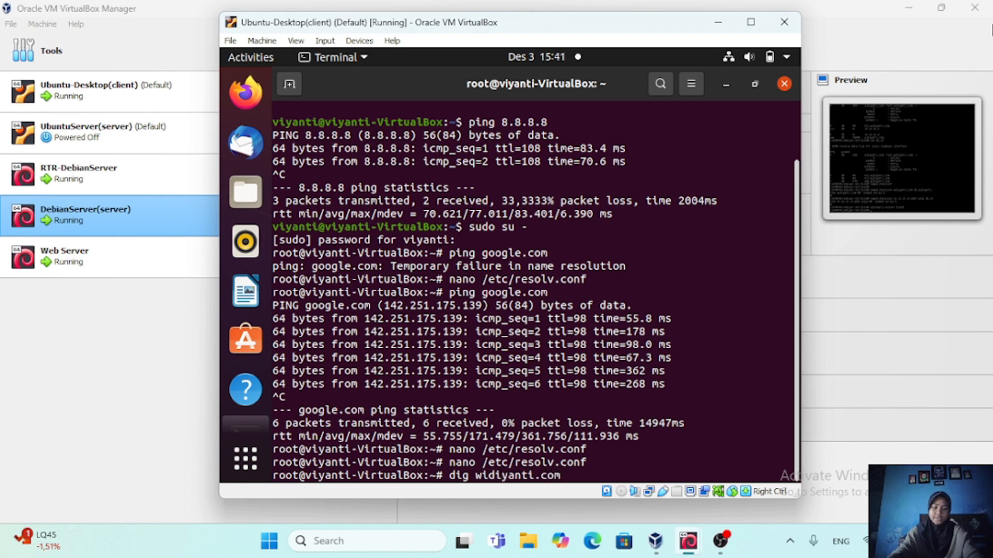
pyautogui.press('Return')
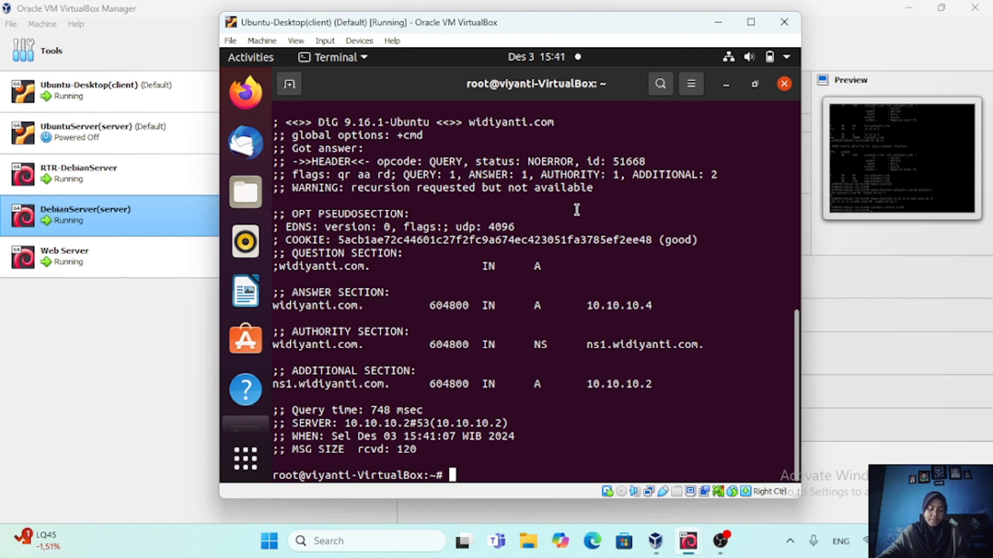
# Examine the dig output: the domain's address in the answer section and the name server's address and host name in the additional section
pyautogui.moveTo(592, 306); pyautogui.dragTo(666, 306)
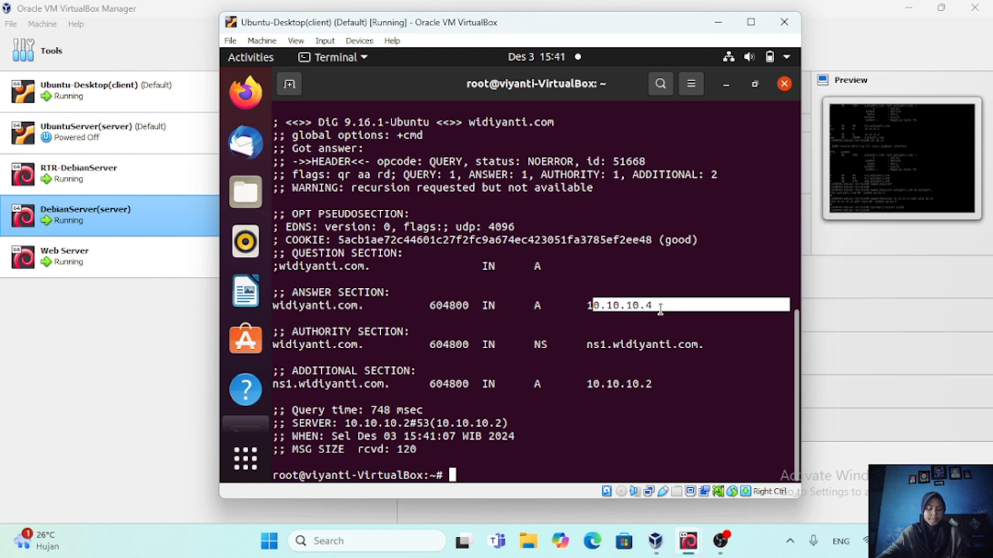
pyautogui.click(666, 307)
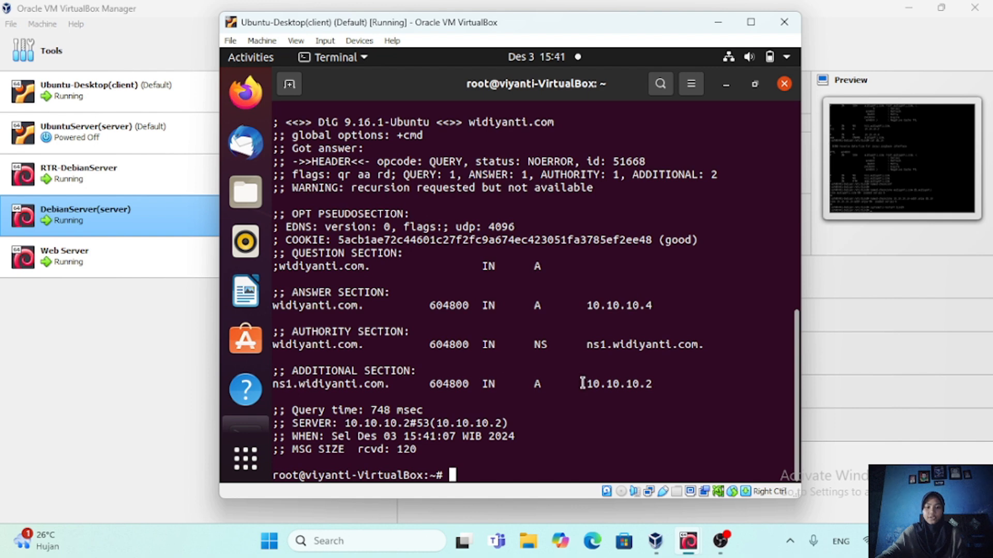
pyautogui.moveTo(592, 384); pyautogui.dragTo(652, 385)
pyautogui.tripleClick(660, 385)
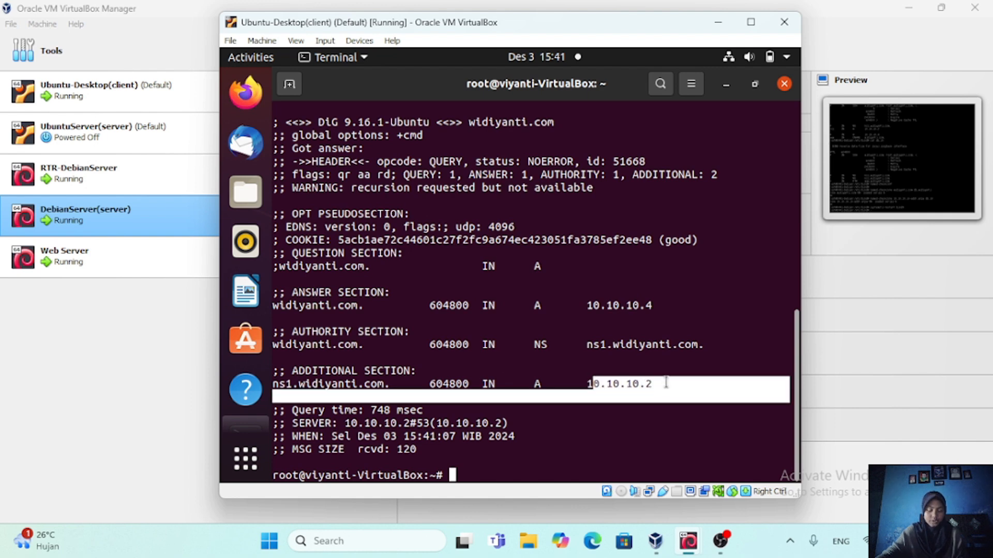
pyautogui.click(666, 383)
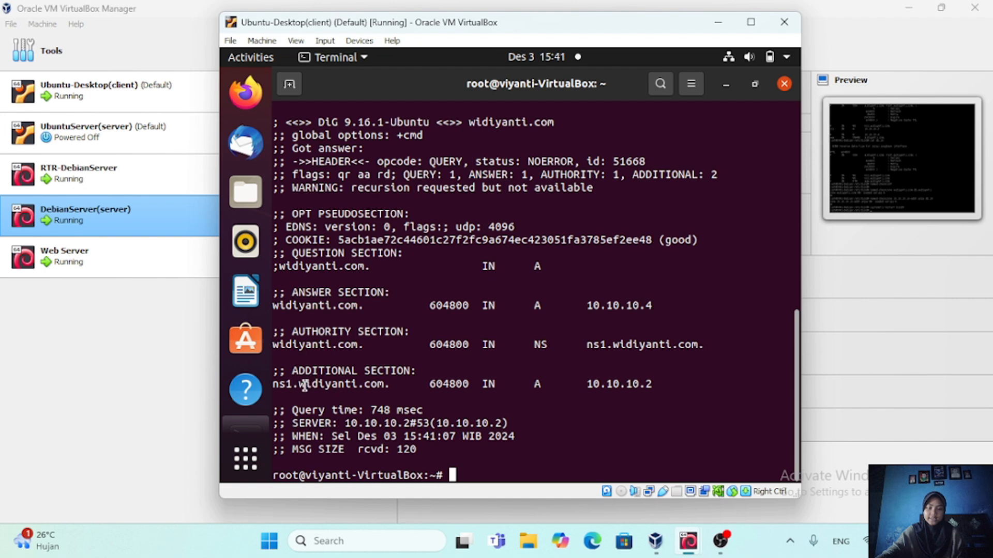
pyautogui.moveTo(305, 384); pyautogui.dragTo(392, 384)
pyautogui.click(395, 385)
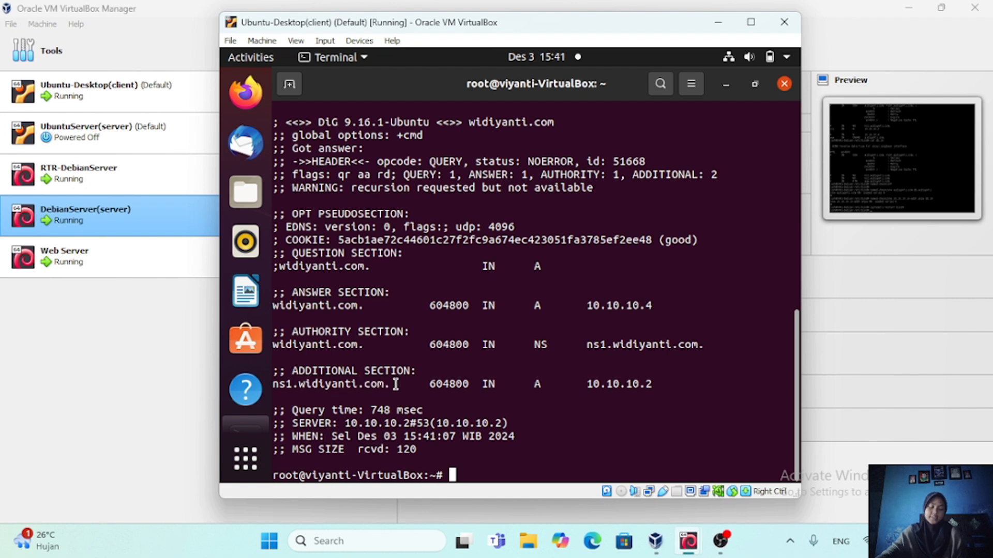